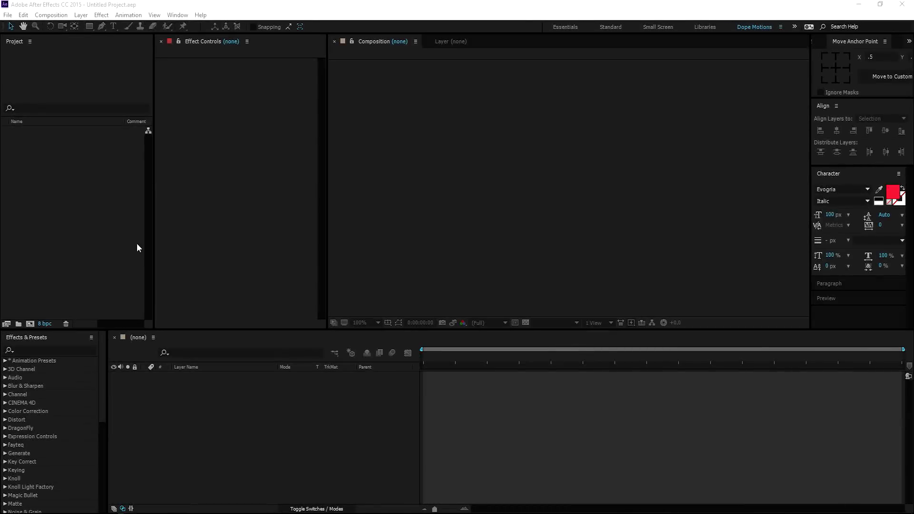
# Create a new composition named Tutorial at 960 × 540 px, 29.97 fps, with a 10-second duration
pyautogui.click(30, 324)
pyautogui.hotkey('ctrl', 'n')
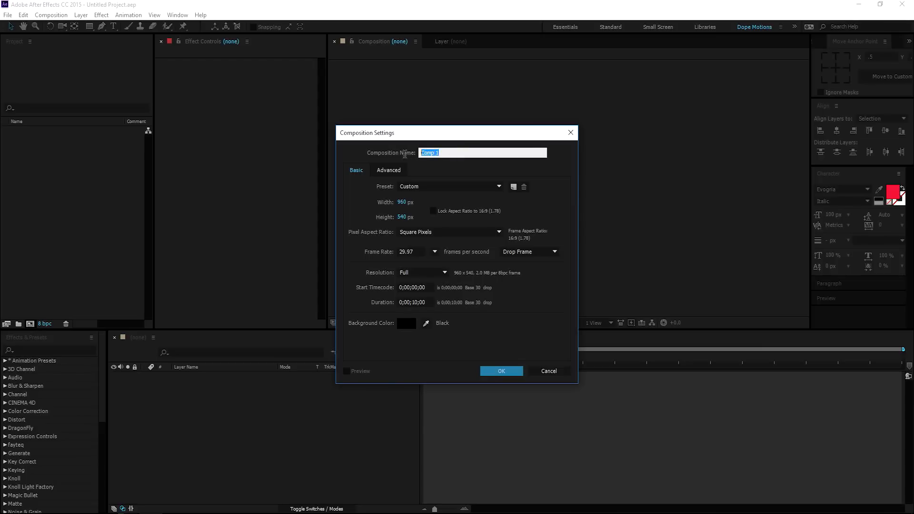
pyautogui.write('Tutorial')
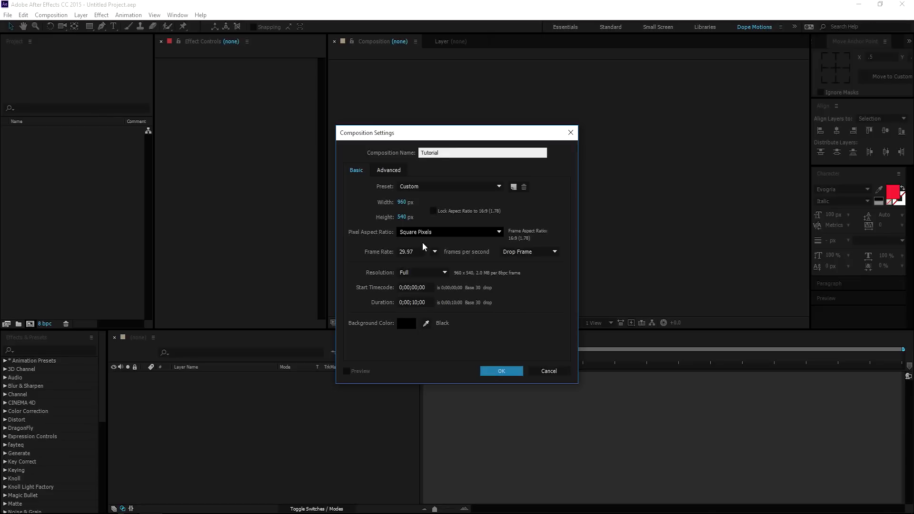
pyautogui.click(487, 372)
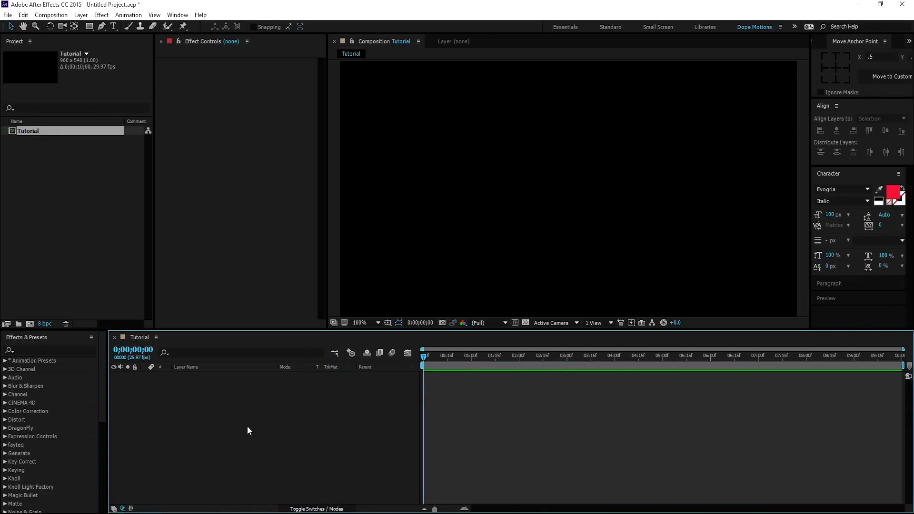
# Create a second composition named Logo_01 with a width and height of 150 px
pyautogui.click(29, 324)
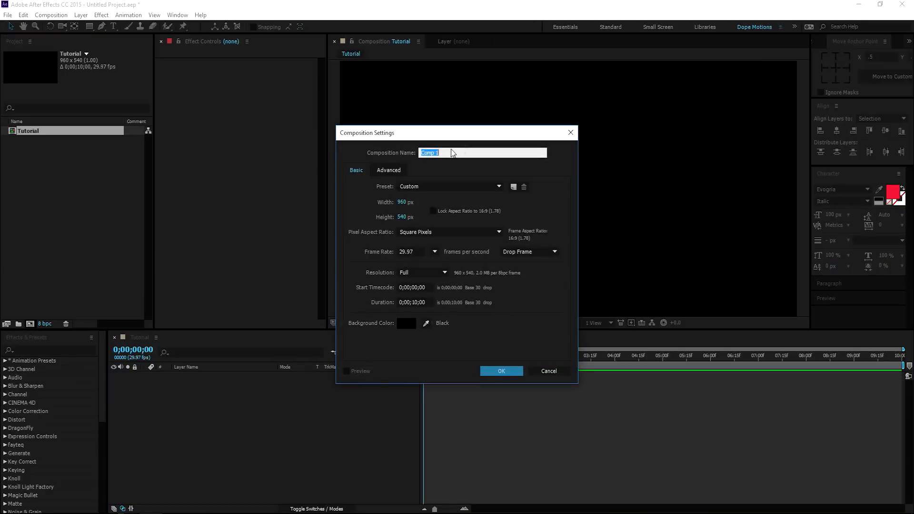
pyautogui.write('Logo_01')
pyautogui.click(401, 201)
pyautogui.write('150')
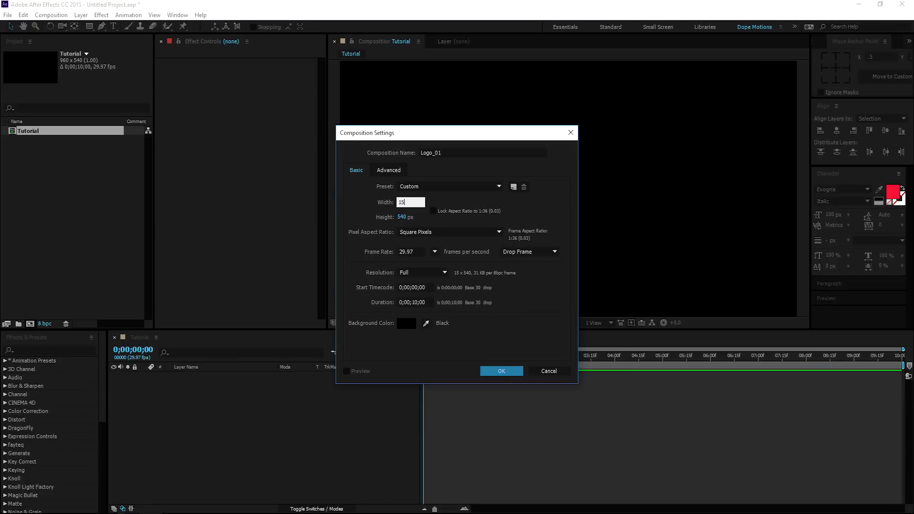
pyautogui.click(400, 217)
pyautogui.write('150')
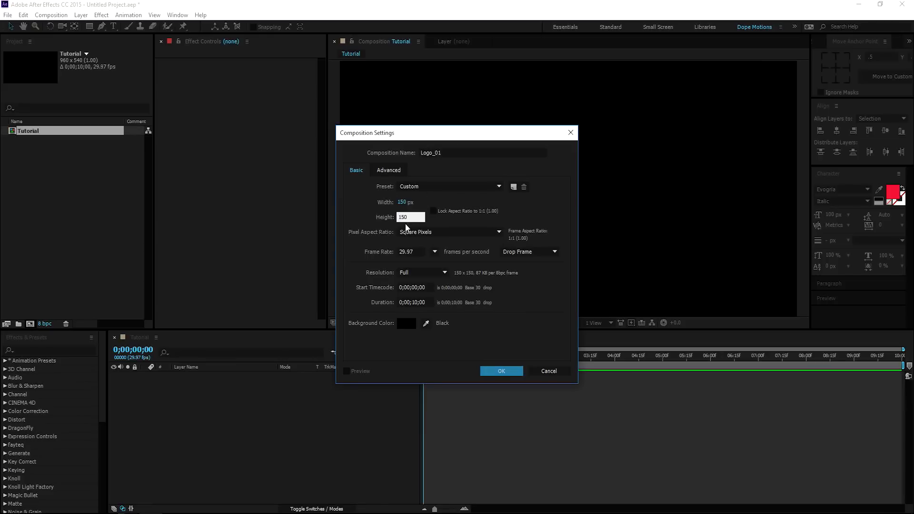
pyautogui.press('Return')
pyautogui.click(504, 375)
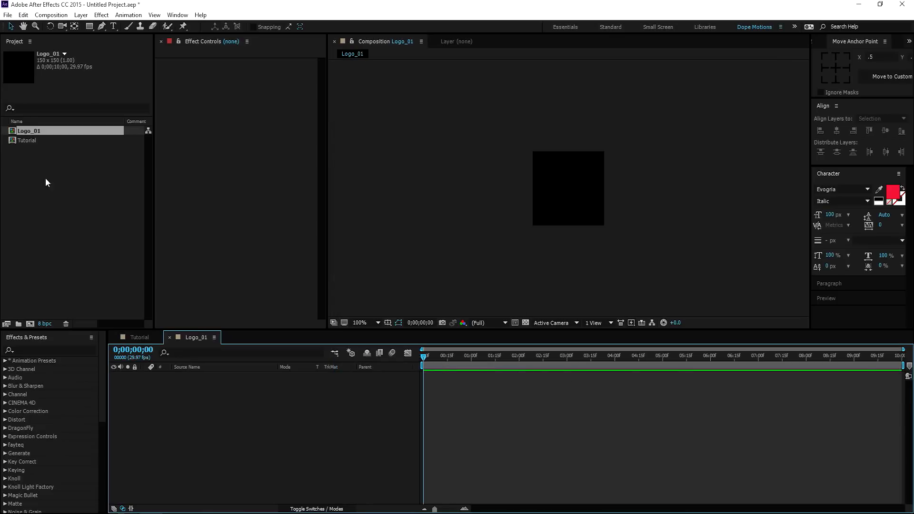
# Duplicate the Logo_01 composition in the project
pyautogui.click(34, 131)
pyautogui.hotkey('ctrl', 'd')
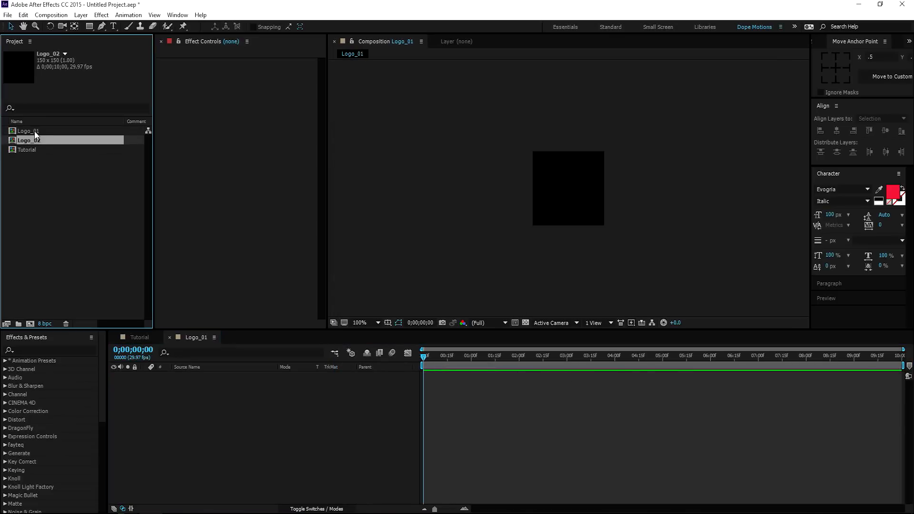
pyautogui.click(35, 156)
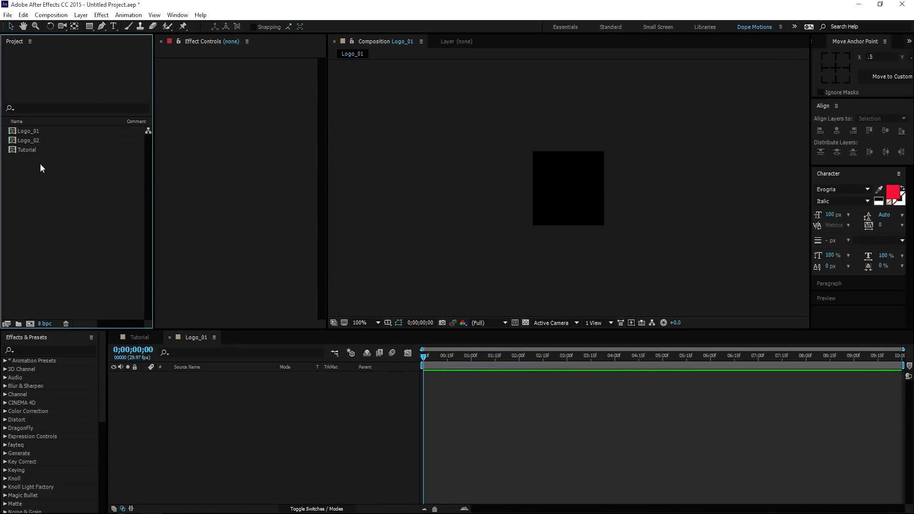
# Switch to the Tutorial composition and close the Logo_01 timeline
pyautogui.click(37, 152)
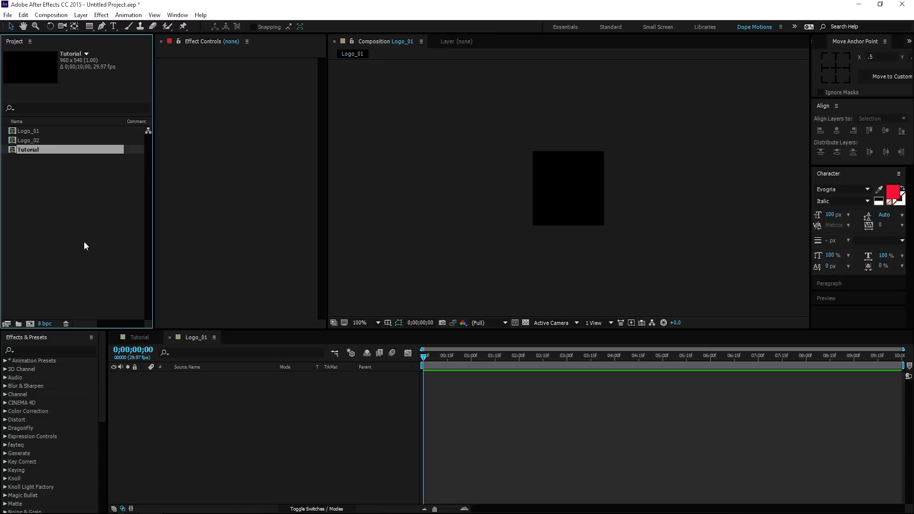
pyautogui.click(143, 340)
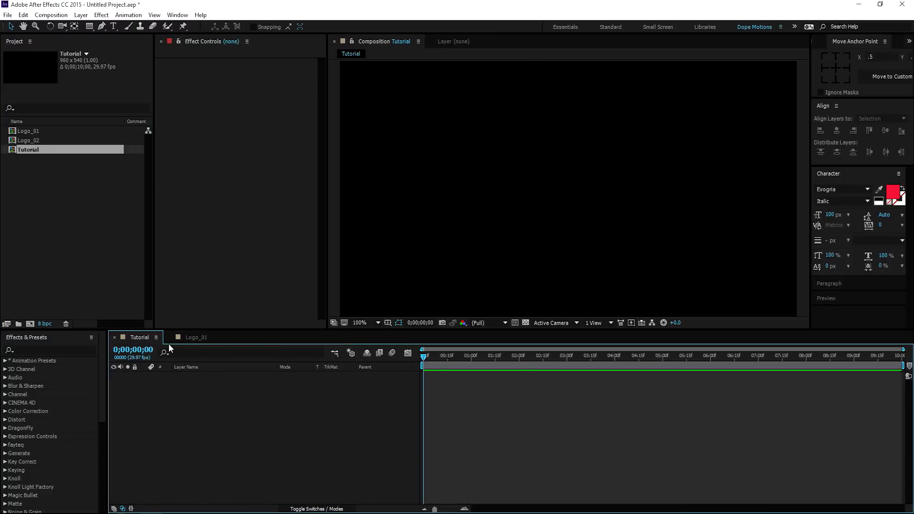
pyautogui.click(169, 338)
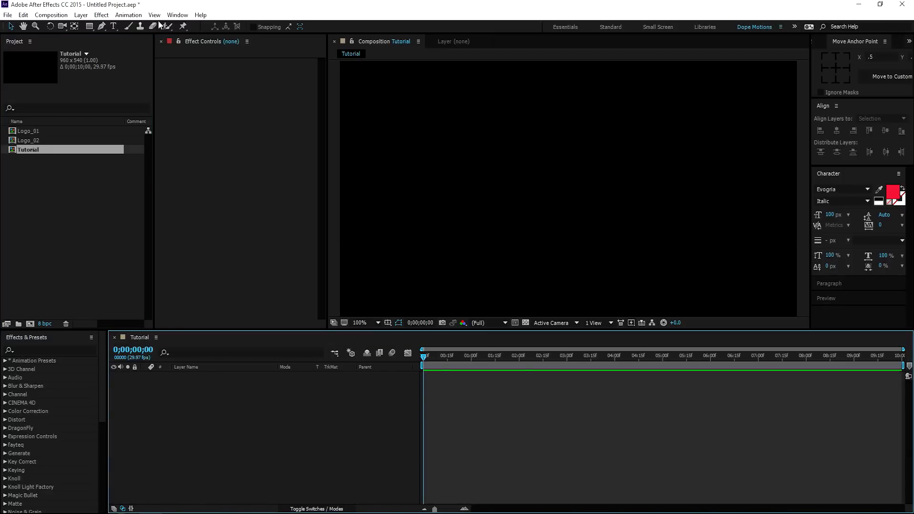
# Draw a tall rectangle shape about 73 × 230 px near the frame's centre and fill it with white (FFFFFF)
pyautogui.click(91, 26)
pyautogui.moveTo(526, 106); pyautogui.dragTo(562, 221)
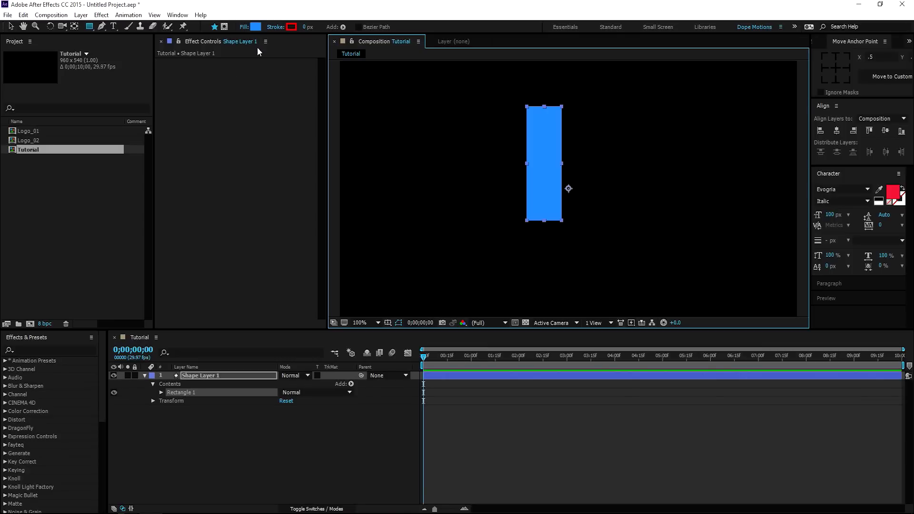
pyautogui.click(256, 27)
pyautogui.click(389, 340)
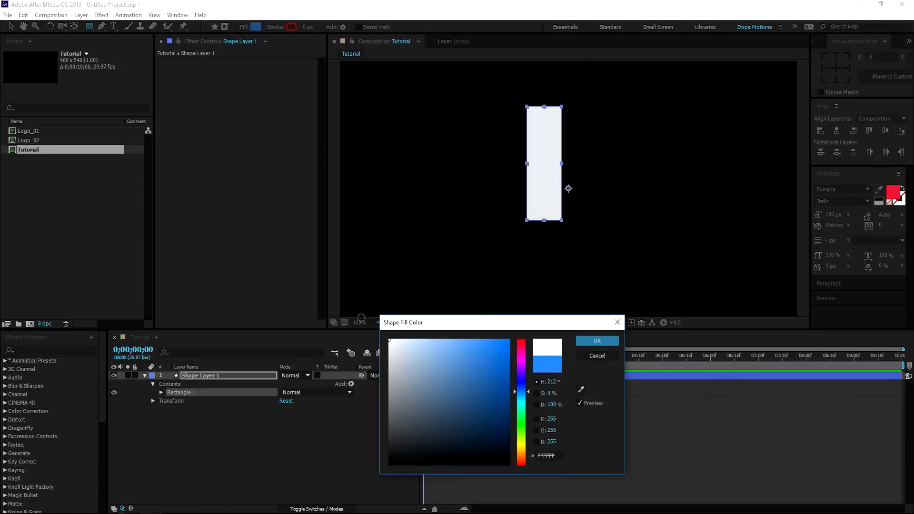
pyautogui.click(595, 341)
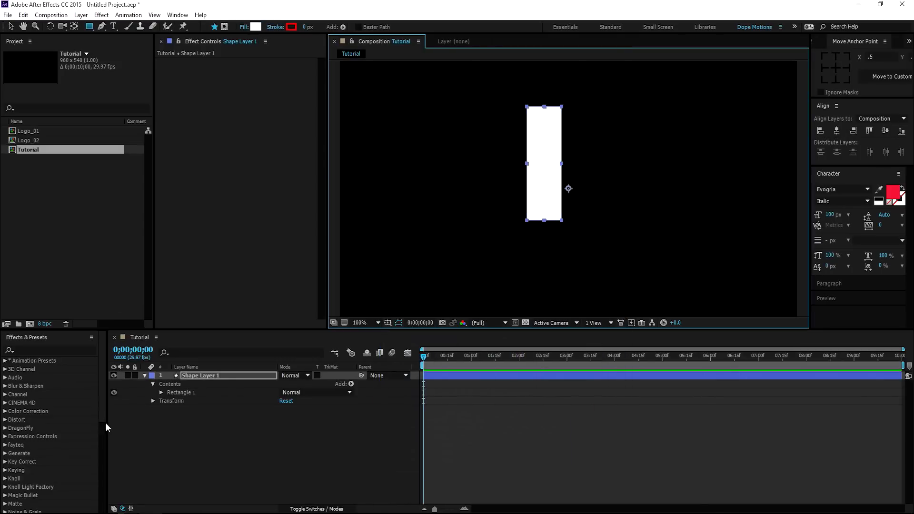
# Set the rectangle path's size to 20 × 20 with the proportions unlinked
pyautogui.click(161, 392)
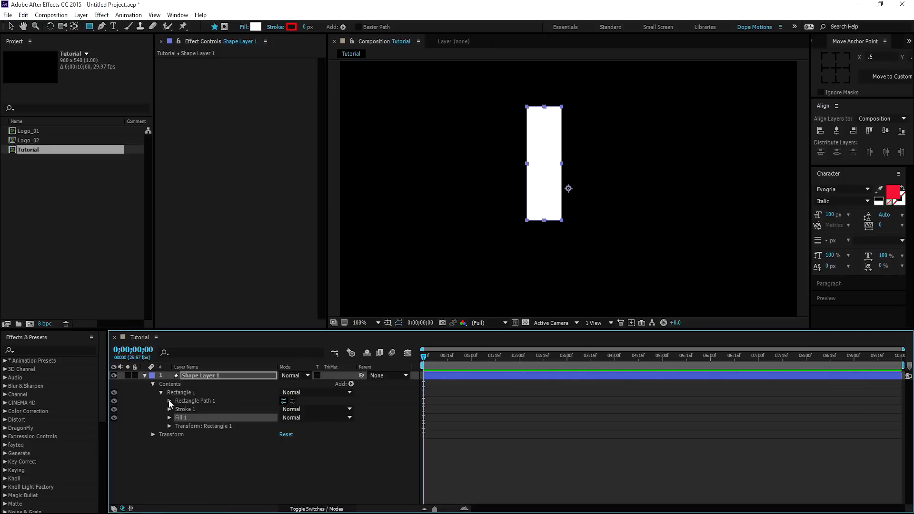
pyautogui.click(169, 400)
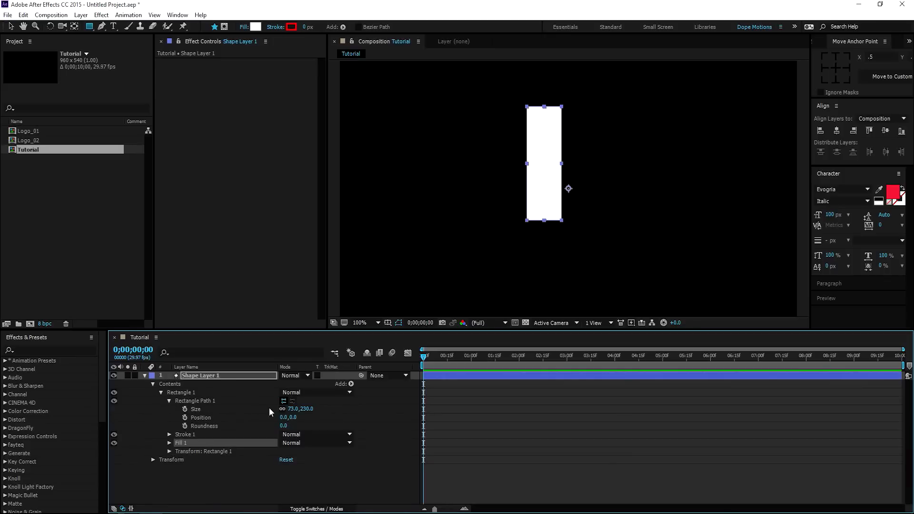
pyautogui.click(293, 408)
pyautogui.write('20')
pyautogui.press('Tab')
pyautogui.write('20')
pyautogui.press('Return')
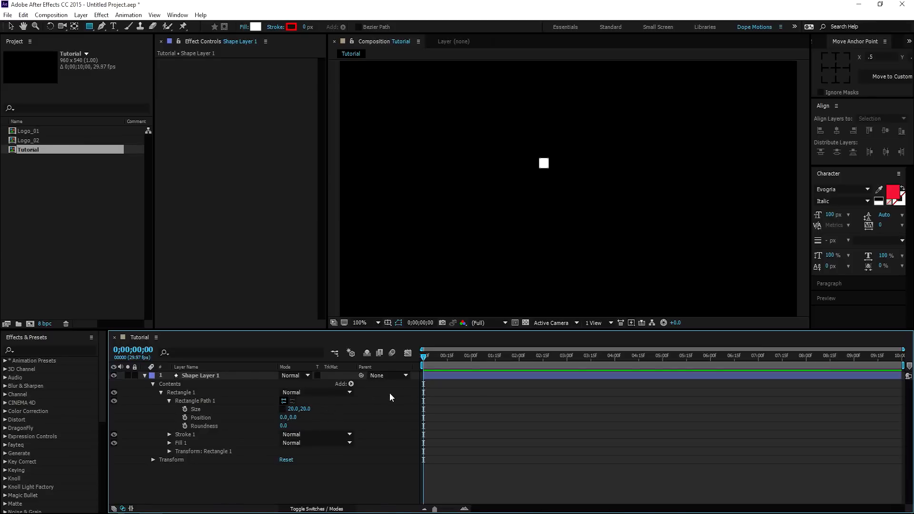
# Rename the rectangle's shape layer to Stroke_01
pyautogui.scroll(1, 495, 402)
pyautogui.moveTo(598, 421); pyautogui.dragTo(653, 422)
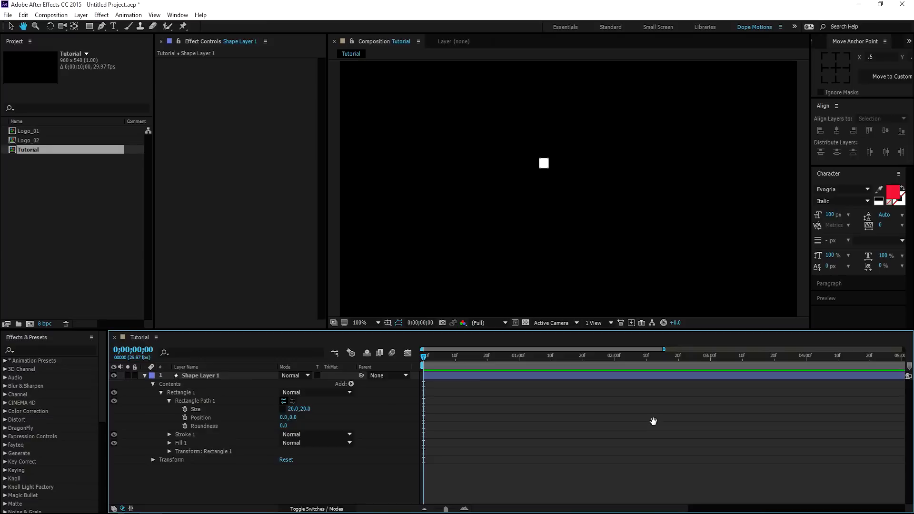
pyautogui.click(214, 376)
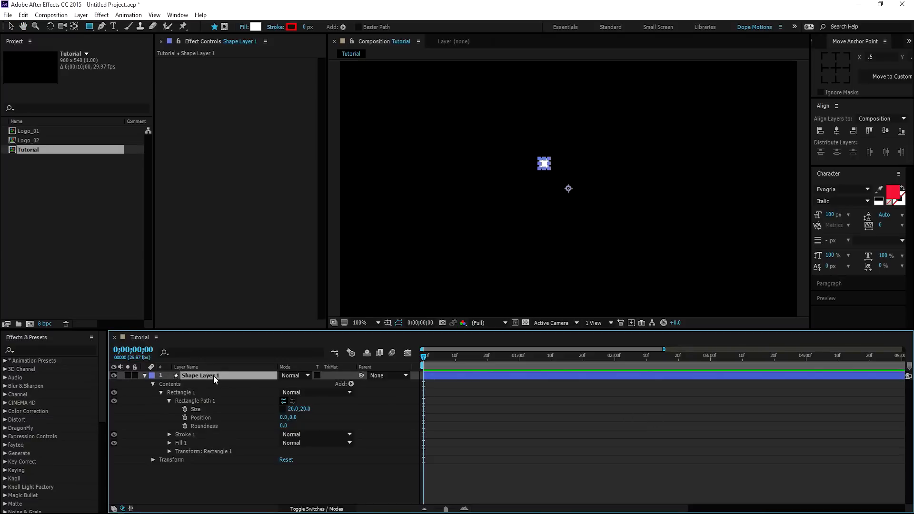
pyautogui.press('Return')
pyautogui.write('Strok')
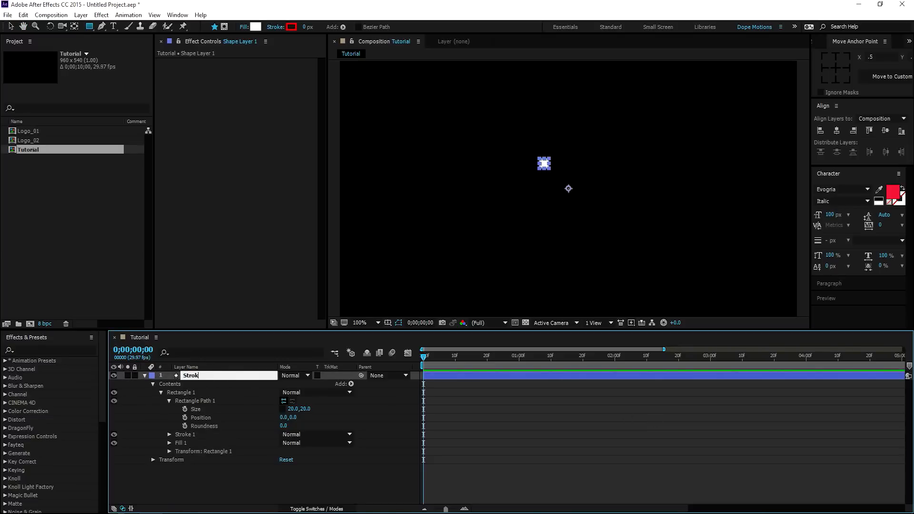
pyautogui.write('e_01')
pyautogui.click(210, 464)
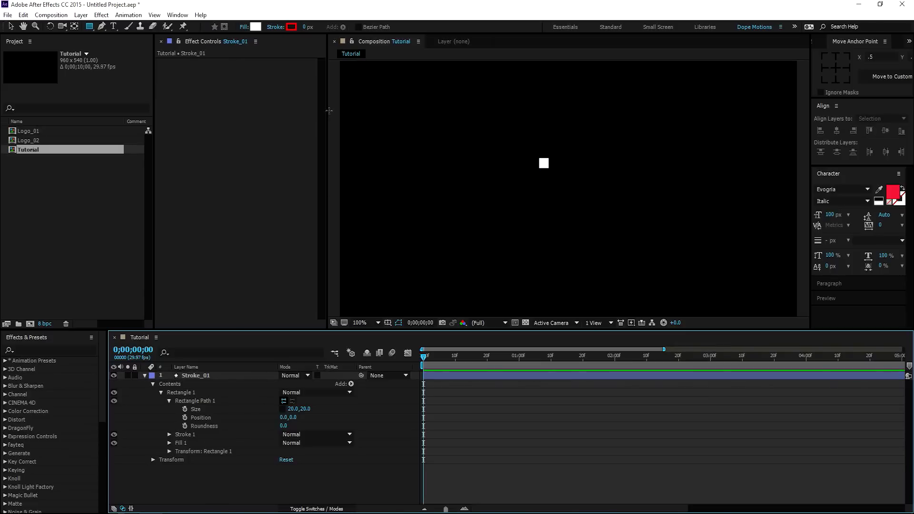
# Set the rectangle path's roundness to 100 to turn the square into a dot
pyautogui.click(283, 426)
pyautogui.write('100')
pyautogui.press('Return')
pyautogui.press('v')
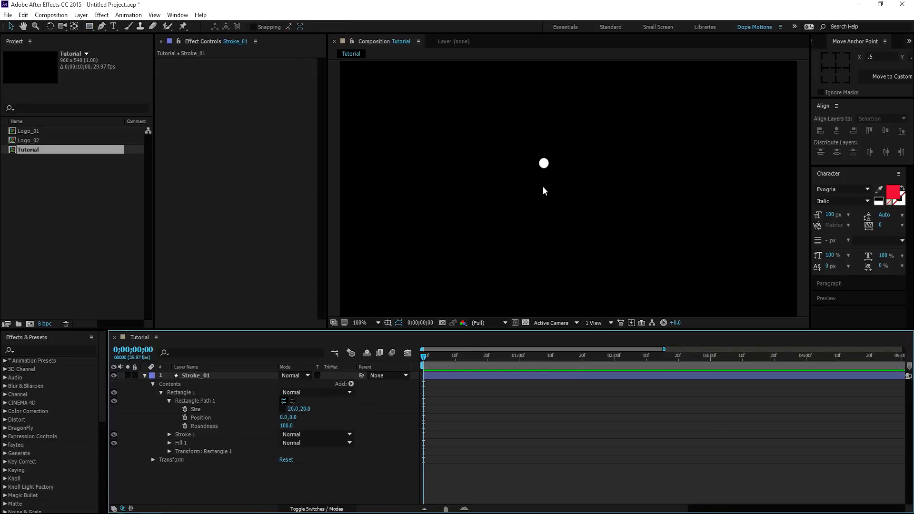
# Centre the Stroke_01 layer's anchor point on the dot and align the layer to the composition's horizontal and vertical centre
pyautogui.click(205, 375)
pyautogui.click(836, 71)
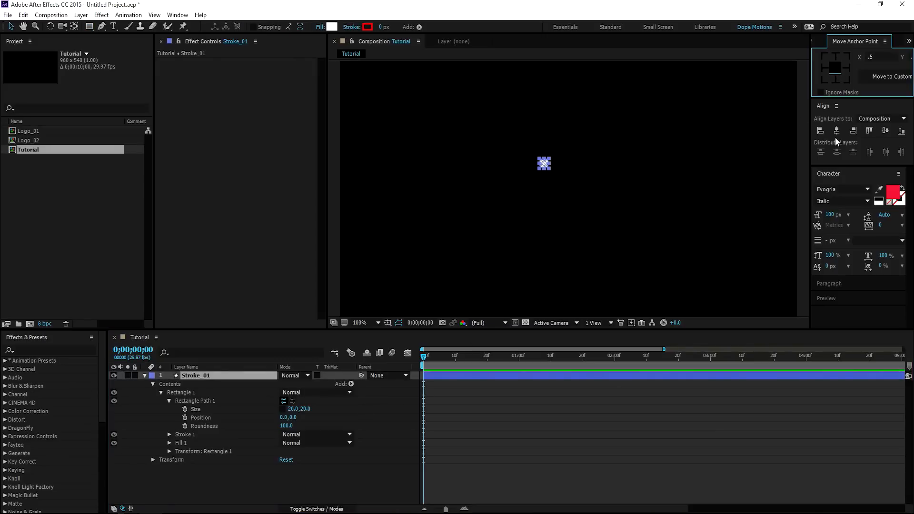
pyautogui.click(836, 131)
pyautogui.click(885, 131)
# Show the title/action safe guides and move the dot horizontally just past the frame's right edge, to about X 975
pyautogui.press("'")
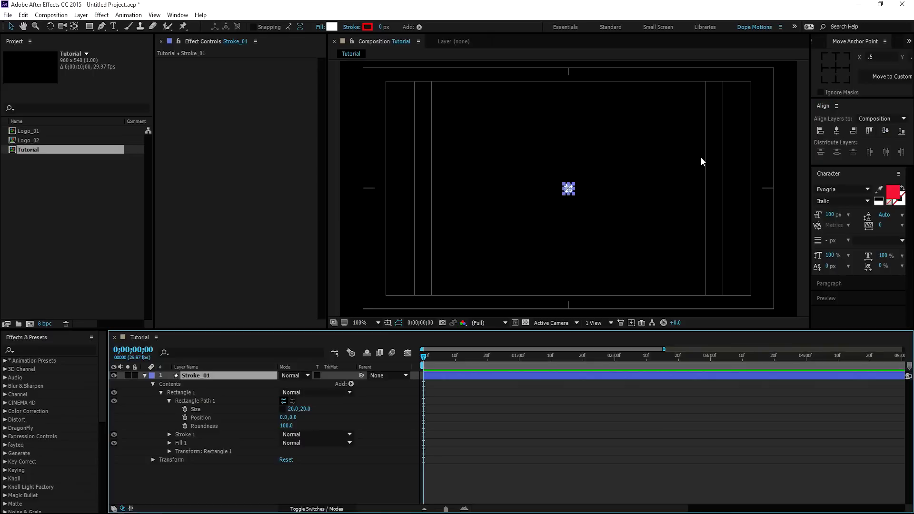
pyautogui.click(387, 323)
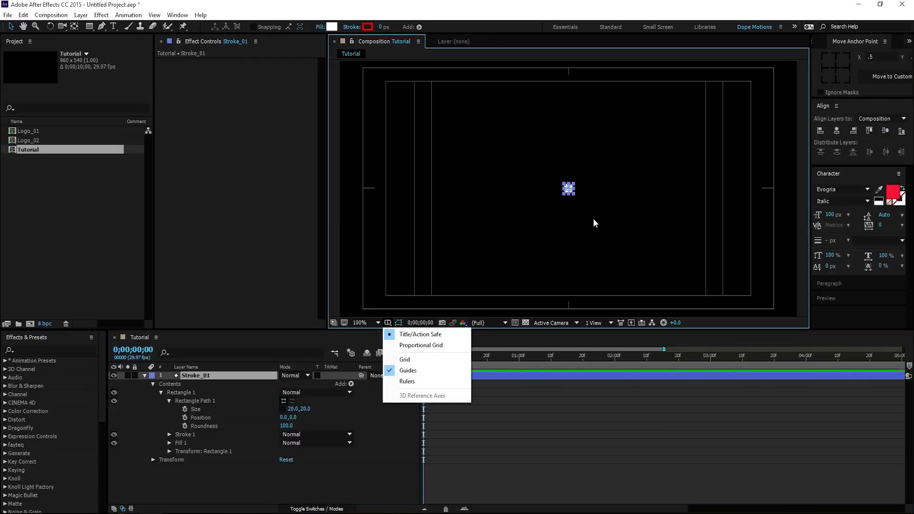
pyautogui.click(568, 189)
pyautogui.moveTo(567, 188); pyautogui.dragTo(803, 189)
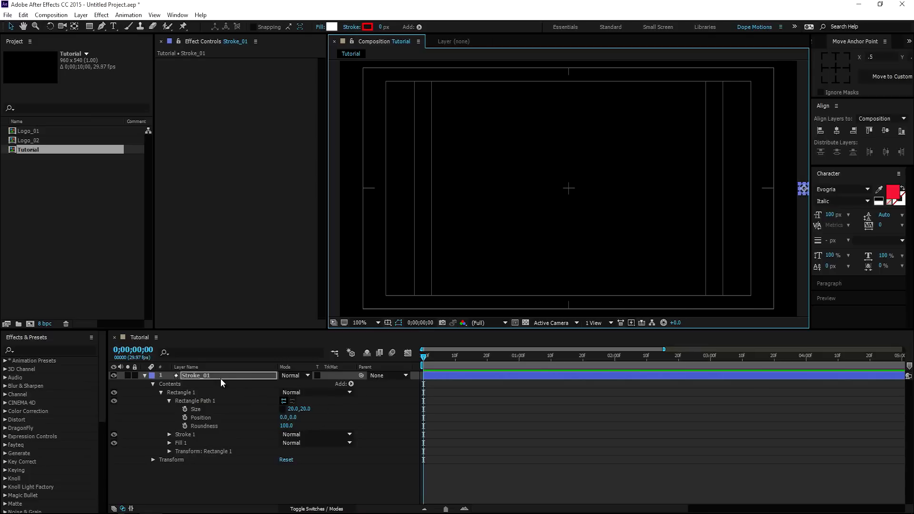
# Separate the Stroke_01 layer's Position into individual X and Y dimensions
pyautogui.click(192, 376)
pyautogui.press('p')
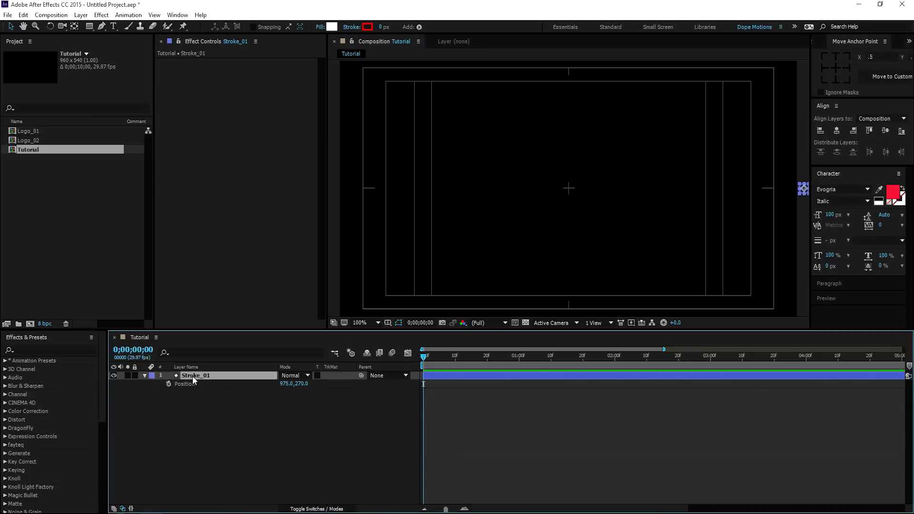
pyautogui.rightClick(187, 383)
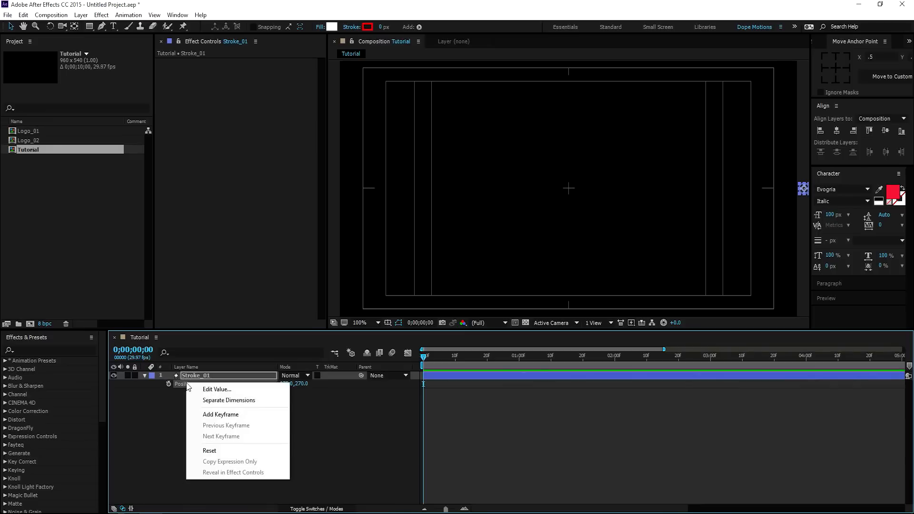
pyautogui.click(214, 404)
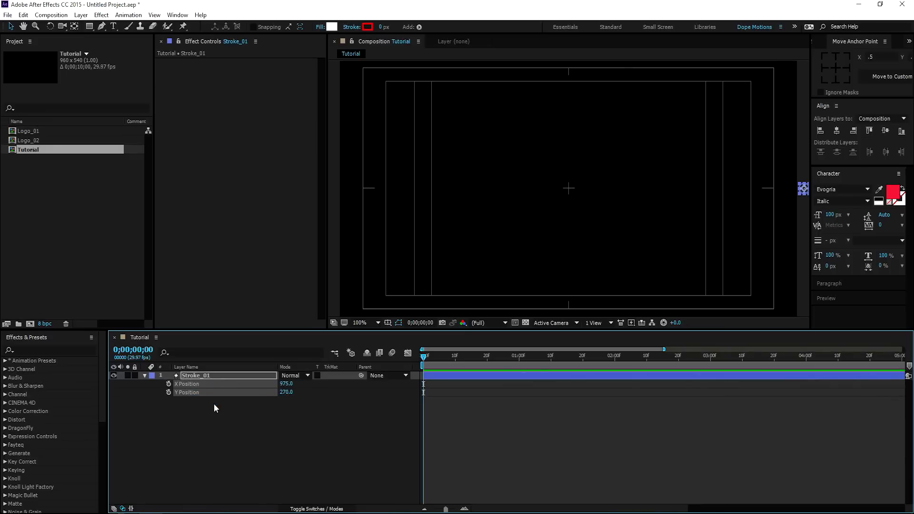
pyautogui.moveTo(286, 384)
pyautogui.mouseDown()
pyautogui.moveTo(300, 384)
pyautogui.moveTo(279, 394)
pyautogui.moveTo(295, 393)
pyautogui.mouseUp()
pyautogui.hotkey('ctrl', 'z')
pyautogui.hotkey('ctrl', 'z')
pyautogui.click(308, 425)
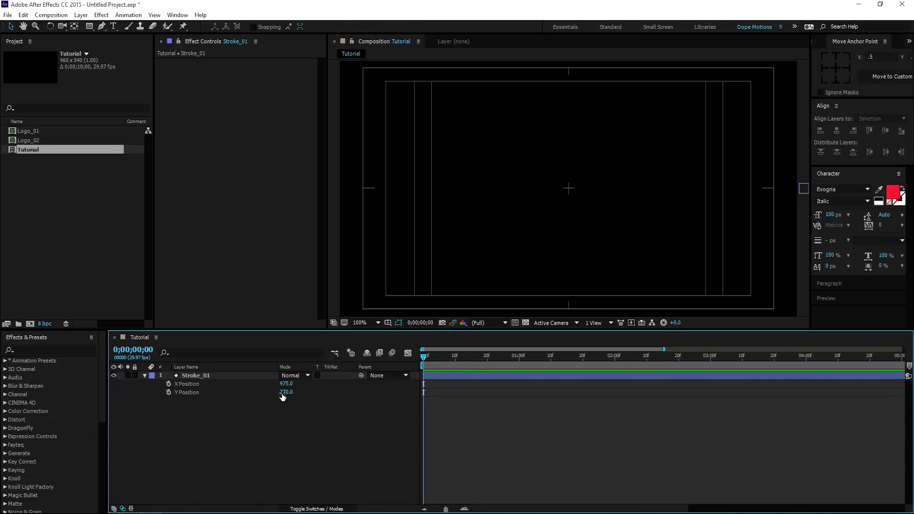
pyautogui.hotkey('ctrl', 'z')
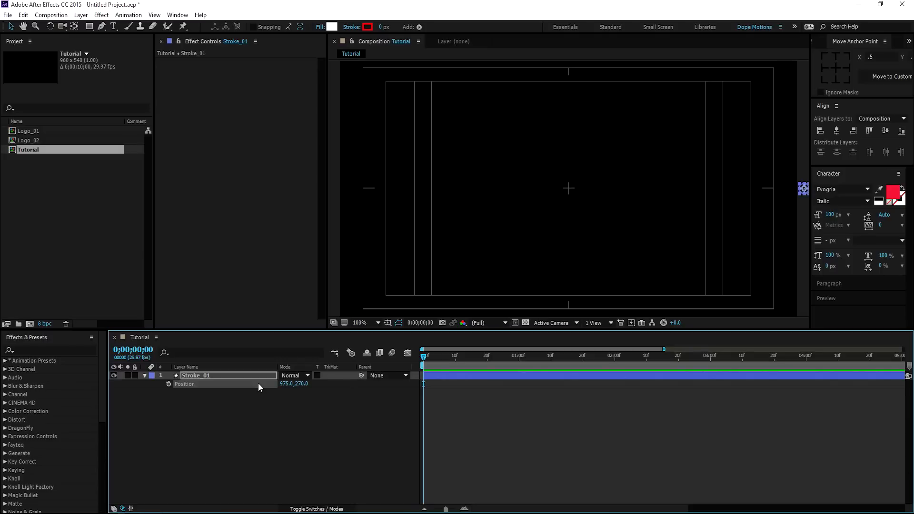
pyautogui.hotkey('ctrl', 'shift', 'z')
pyautogui.click(198, 397)
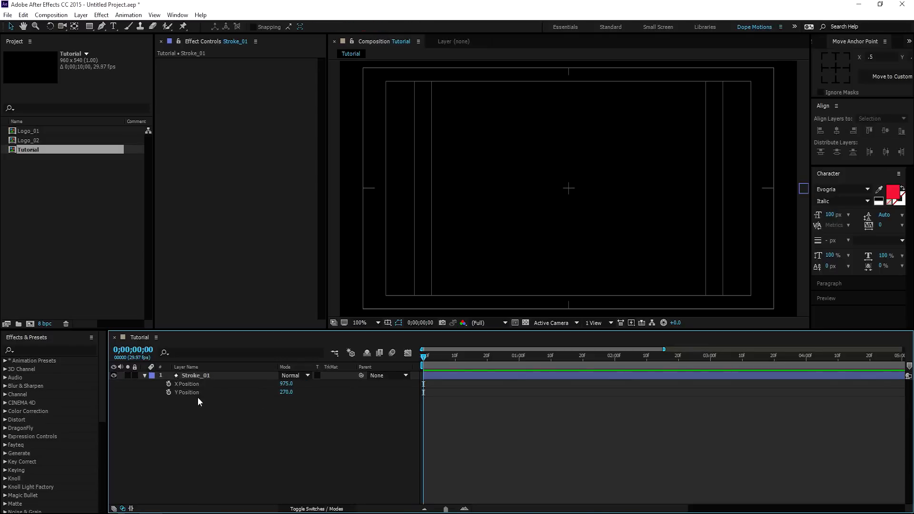
# Animate Stroke_01's X Position with a keyframe at 0 seconds and one at 1 second with the dot moved to about X 770
pyautogui.click(169, 384)
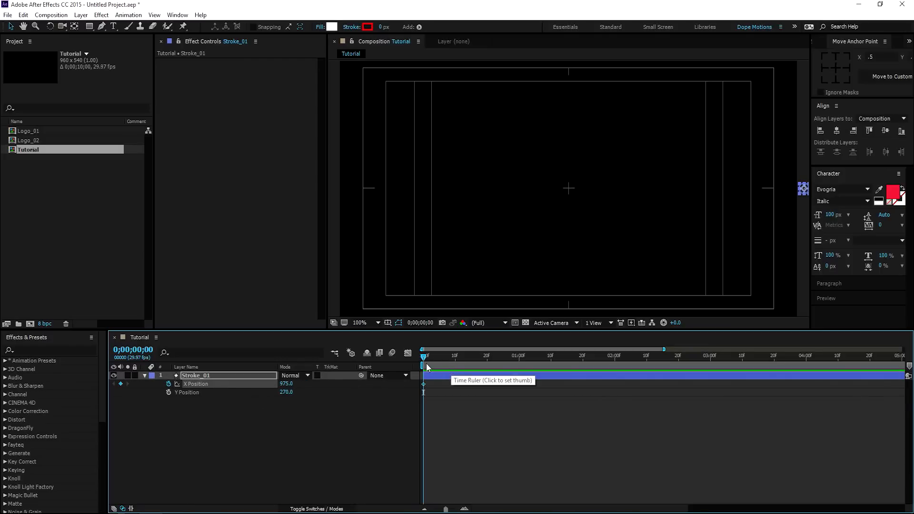
pyautogui.moveTo(427, 366); pyautogui.dragTo(519, 370)
pyautogui.moveTo(803, 190); pyautogui.dragTo(707, 195)
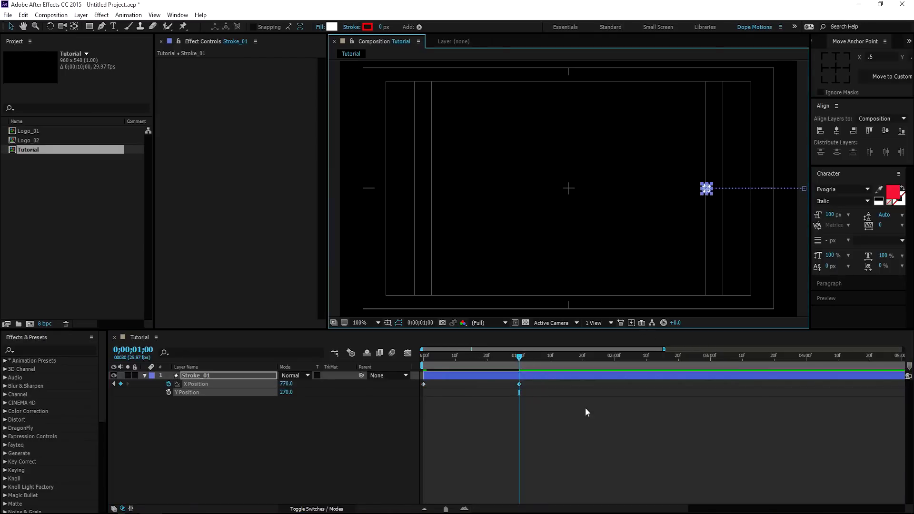
# Split the Stroke_01 layer at 1 second and remove the X Position keyframes from the second part
pyautogui.moveTo(478, 356); pyautogui.dragTo(518, 372)
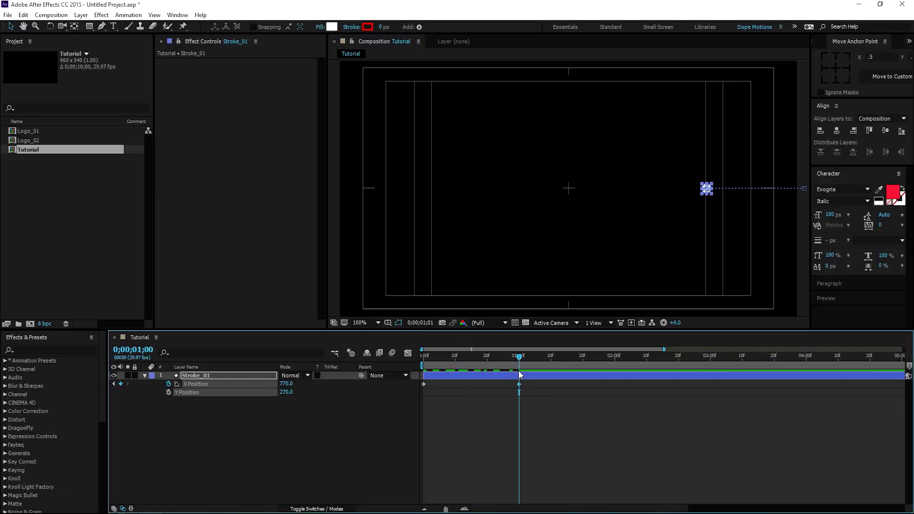
pyautogui.click(531, 375)
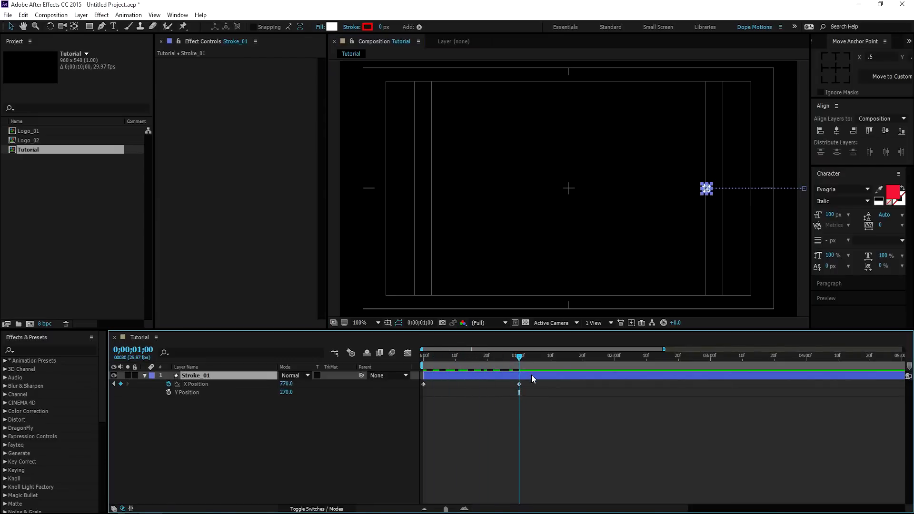
pyautogui.hotkey('ctrl', 'shift', 'd')
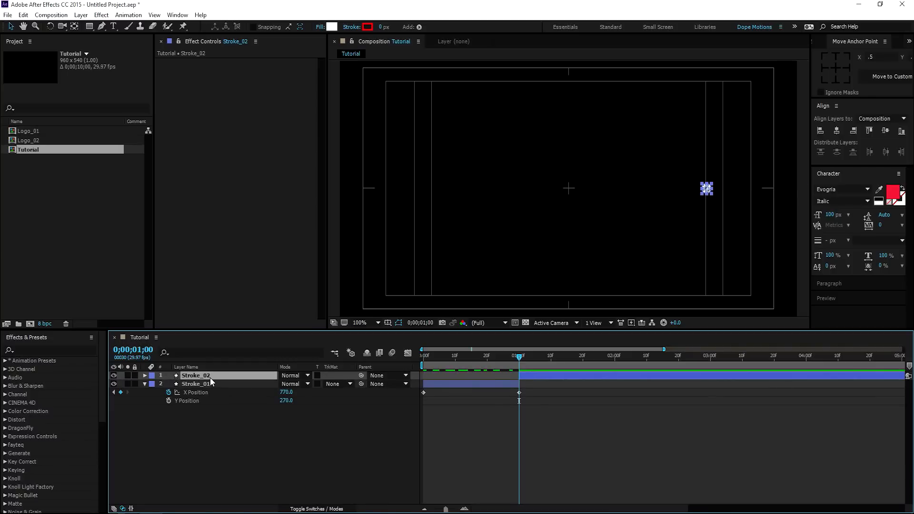
pyautogui.press('u')
pyautogui.click(168, 384)
pyautogui.click(210, 469)
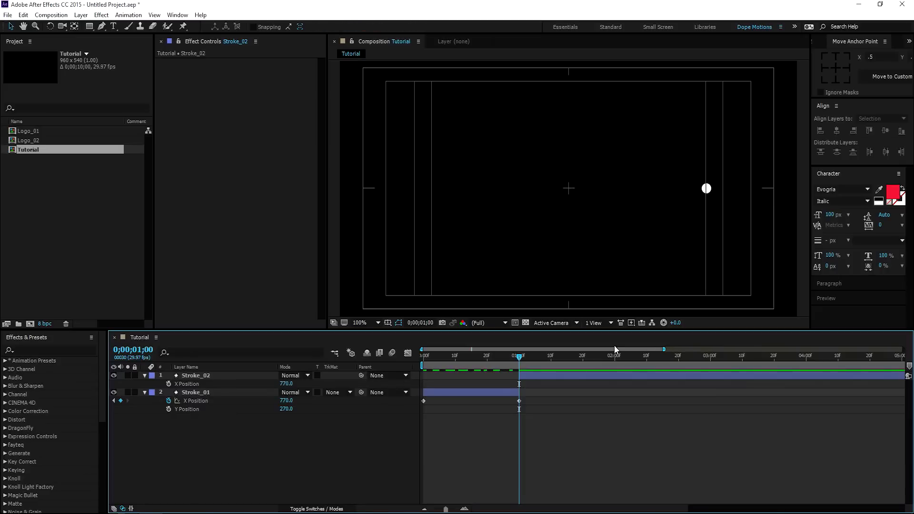
# Add a Size keyframe at 1 second to Rectangle Path 1 of the Stroke_02 layer
pyautogui.click(197, 376)
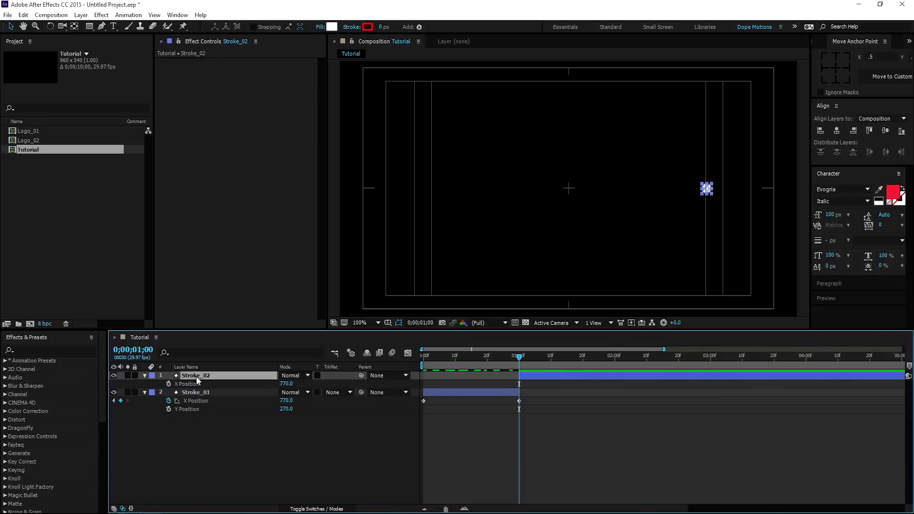
pyautogui.click(144, 376)
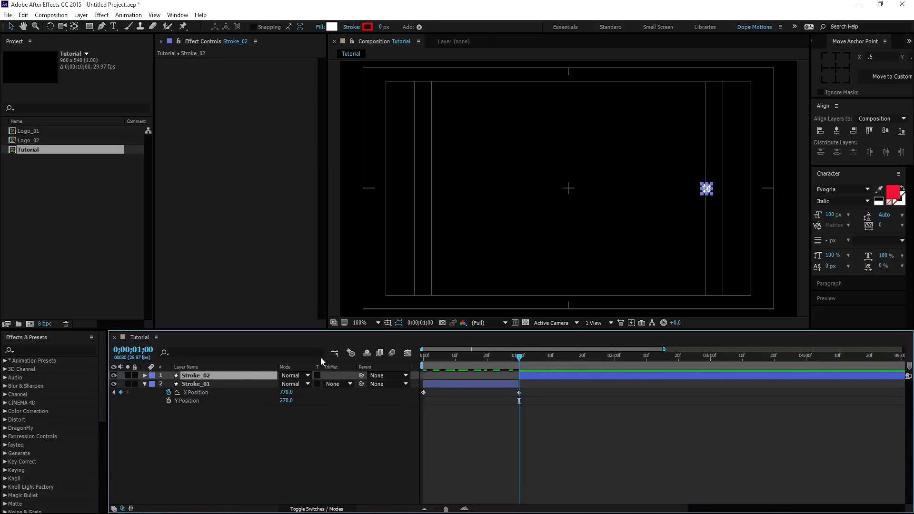
pyautogui.click(145, 376)
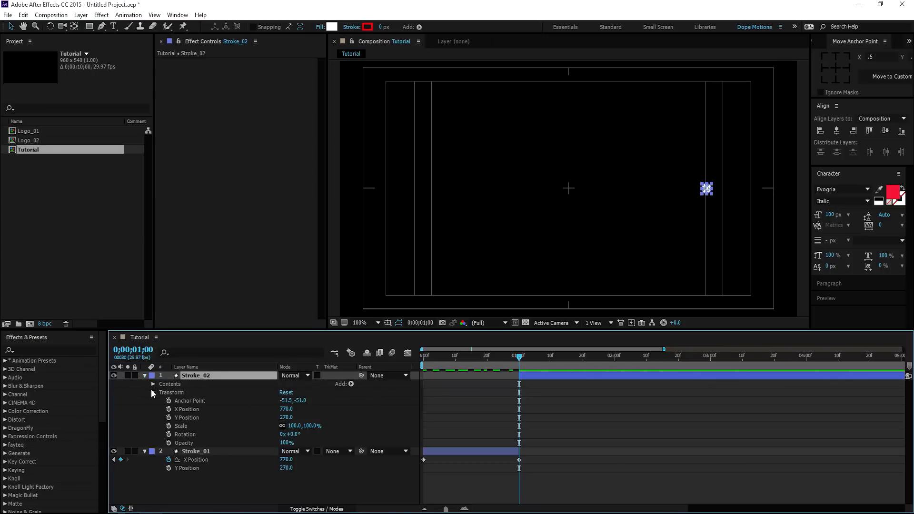
pyautogui.click(153, 393)
pyautogui.click(153, 384)
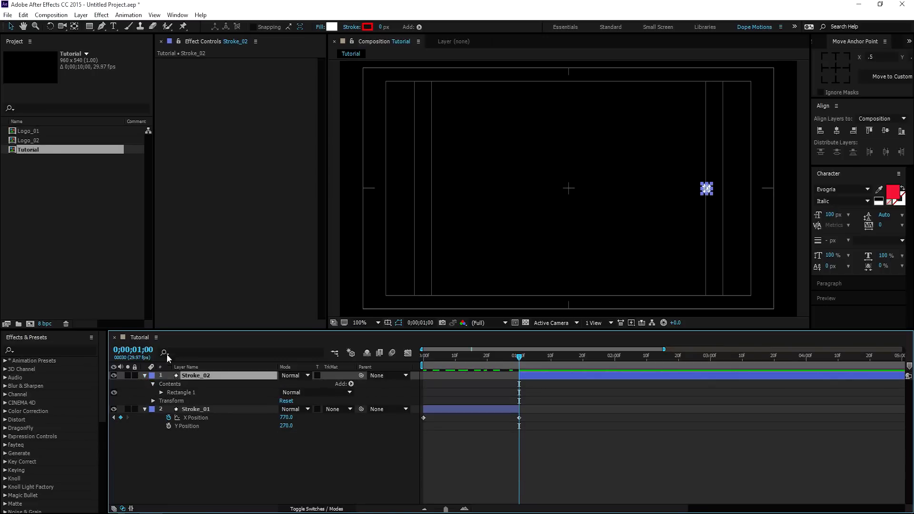
pyautogui.click(159, 392)
pyautogui.click(168, 402)
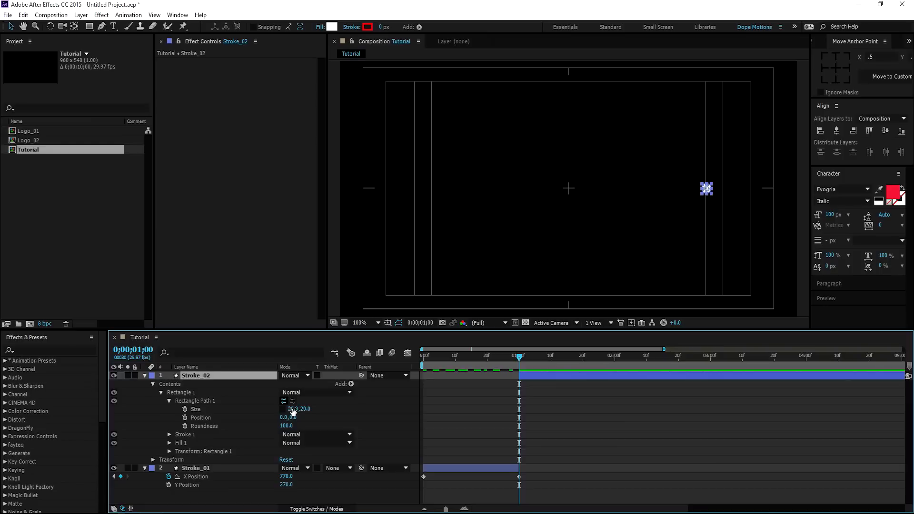
pyautogui.click(185, 409)
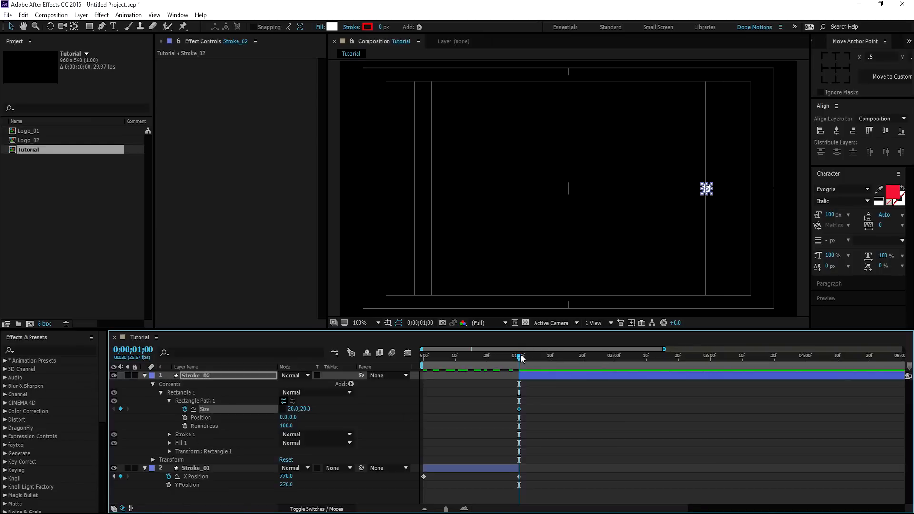
# Set Stroke_02's rectangle Size to 5 by 150 at 2 seconds so the dot stretches into a vertical line
pyautogui.moveTo(521, 358); pyautogui.dragTo(617, 368)
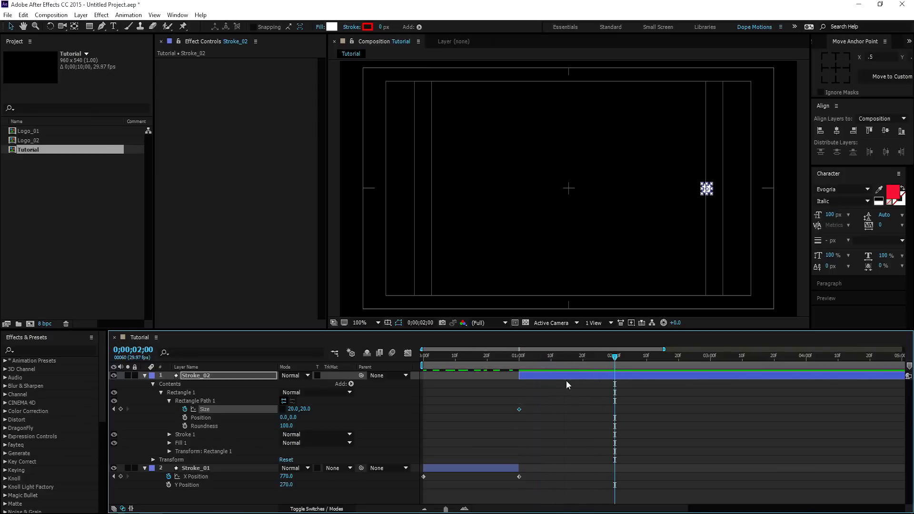
pyautogui.moveTo(292, 410); pyautogui.dragTo(276, 410)
pyautogui.click(290, 409)
pyautogui.write('5')
pyautogui.press('Return')
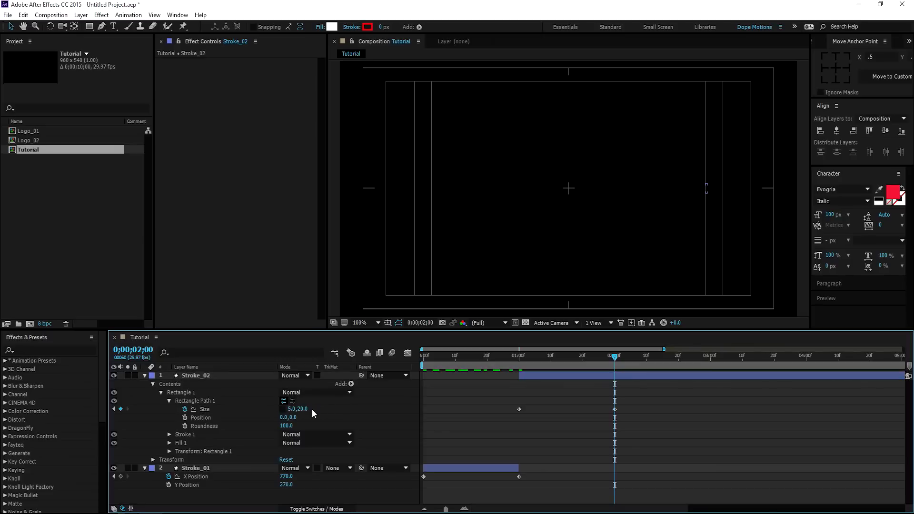
pyautogui.click(303, 409)
pyautogui.write('150')
pyautogui.press('Return')
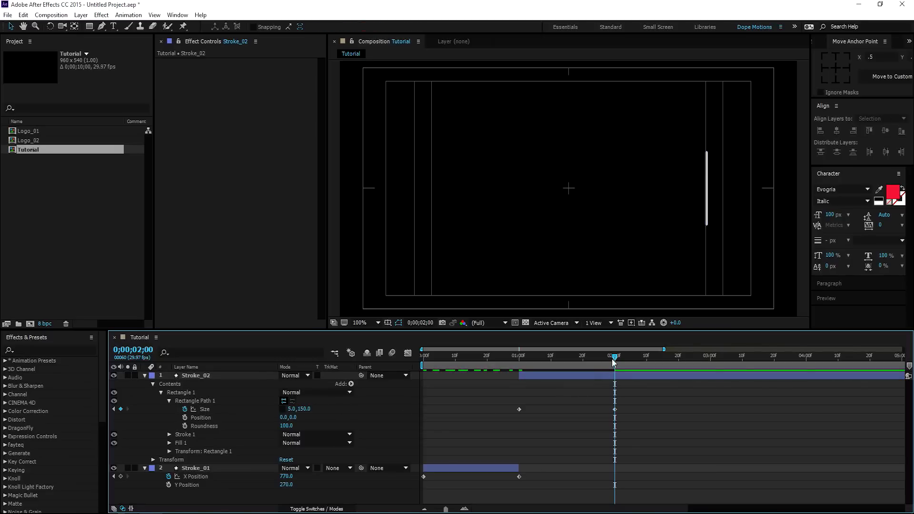
# Animate Stroke_02's Roundness with a keyframe at 1 second and a value of 0 at 2 seconds
pyautogui.moveTo(608, 356); pyautogui.dragTo(517, 375)
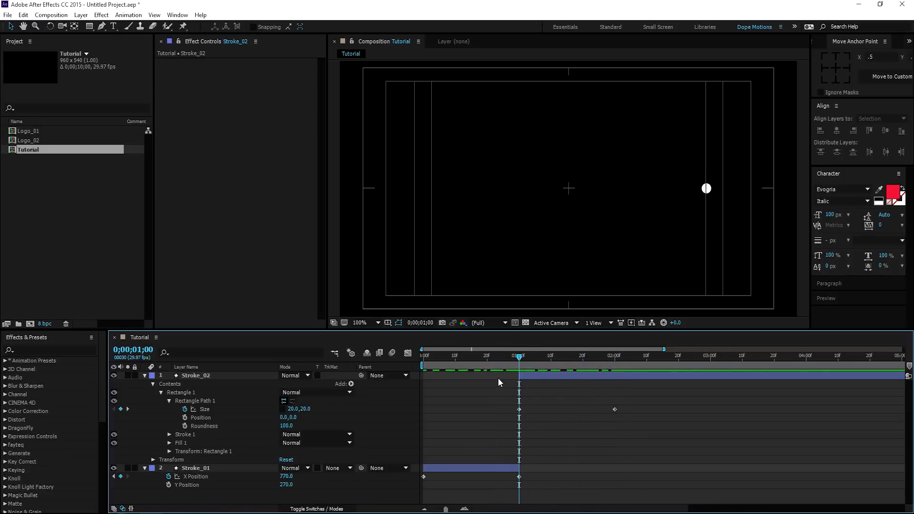
pyautogui.click(185, 426)
pyautogui.moveTo(550, 358); pyautogui.dragTo(615, 359)
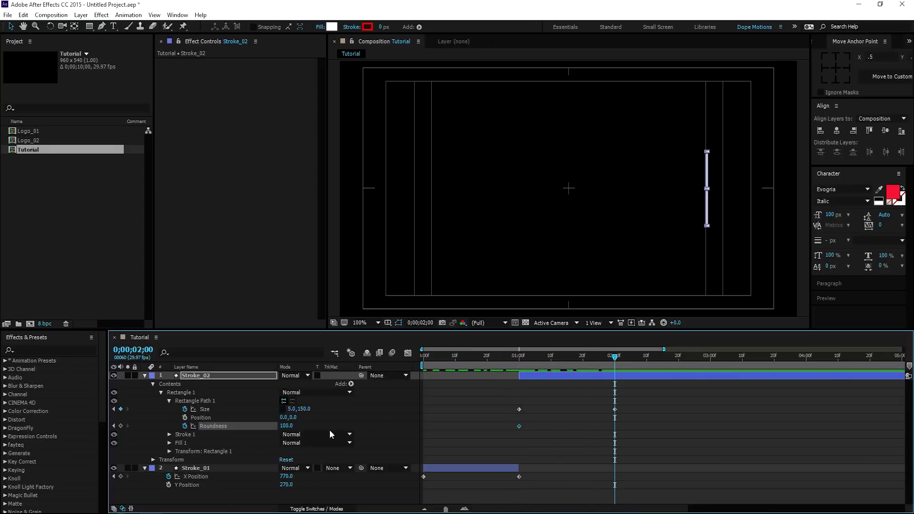
pyautogui.click(286, 426)
pyautogui.write('0')
pyautogui.click(401, 411)
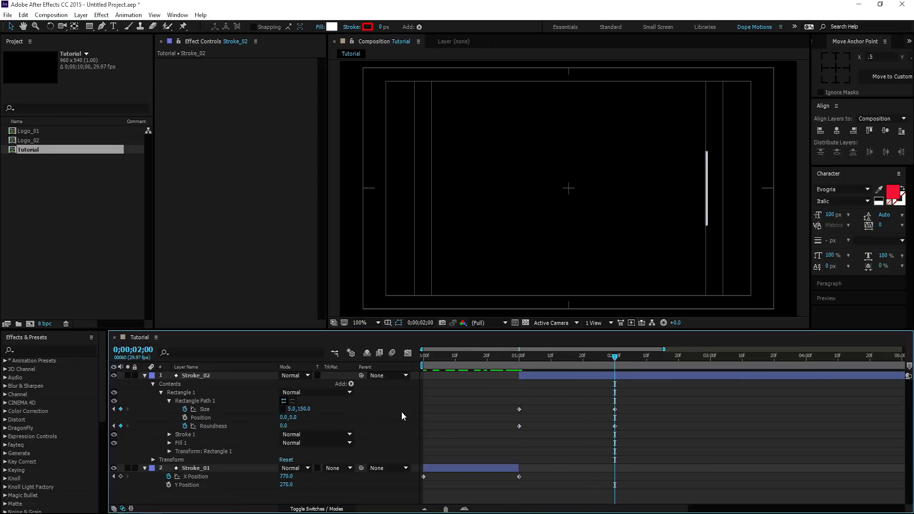
# Split the Stroke_02 layer at 2 seconds and remove the Size and Roundness keyframes from the second part
pyautogui.moveTo(517, 363); pyautogui.dragTo(616, 370)
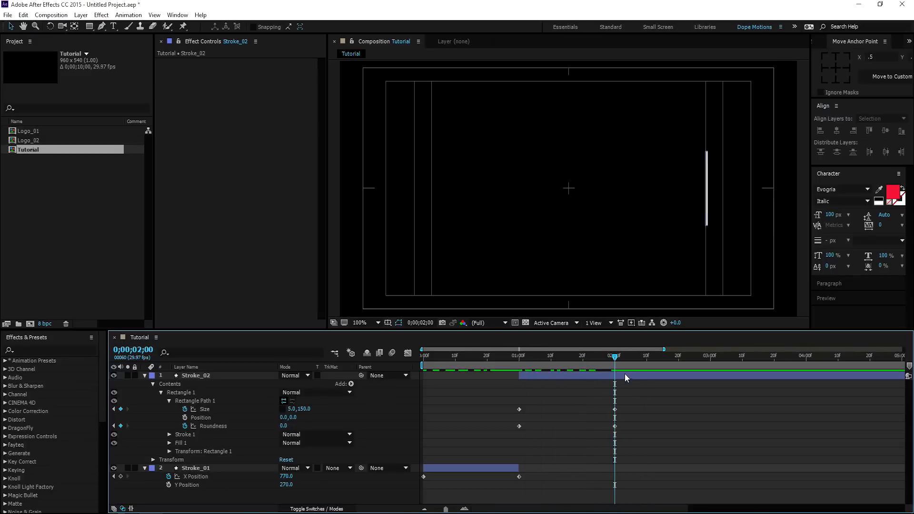
pyautogui.click(626, 377)
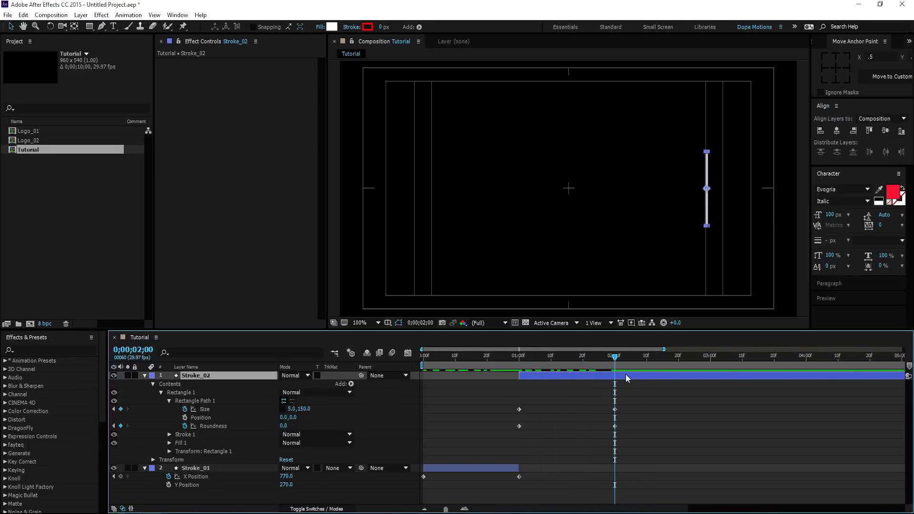
pyautogui.hotkey('ctrl', 'shift', 'd')
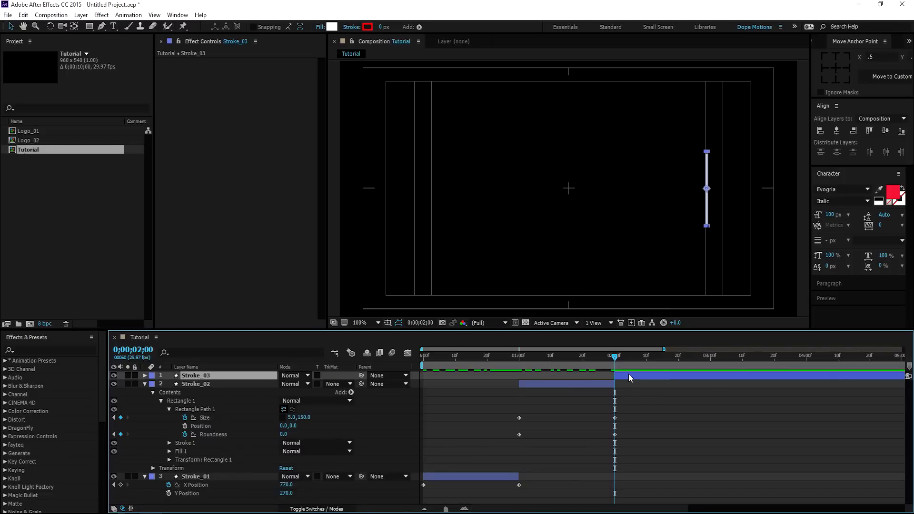
pyautogui.press('u')
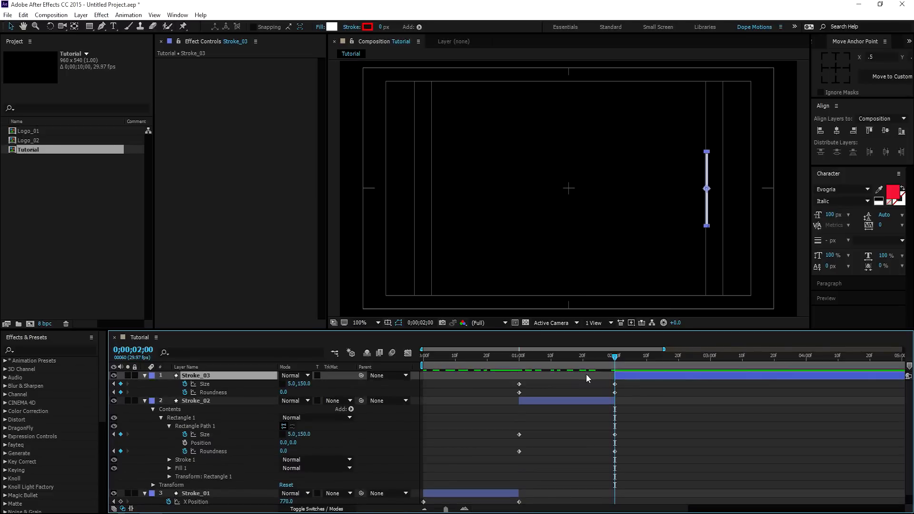
pyautogui.click(185, 384)
pyautogui.click(185, 392)
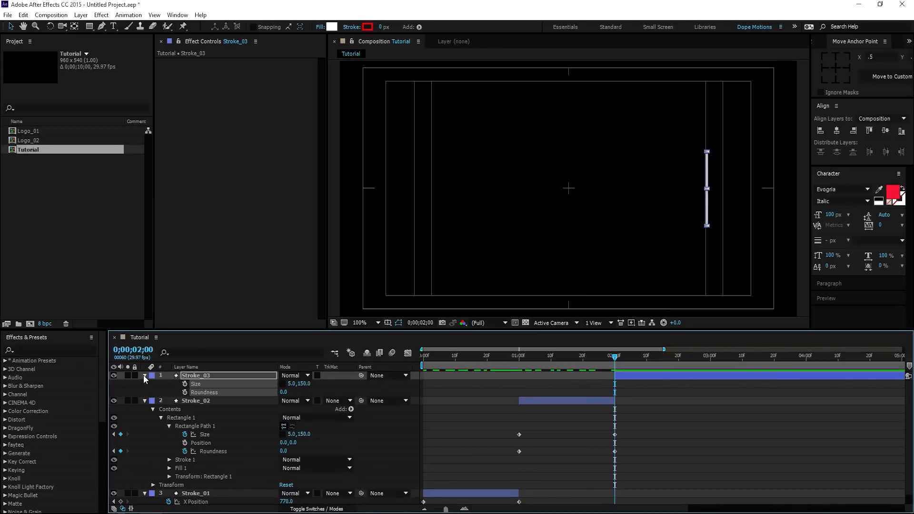
# Hide the Stroke_03 layer and the safe guides, and show only the keyframed properties of all layers
pyautogui.click(114, 376)
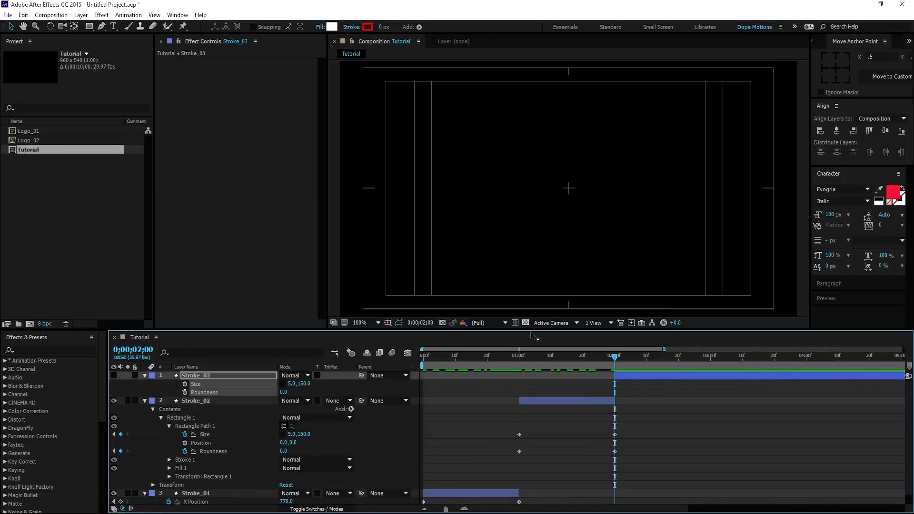
pyautogui.click(198, 401)
pyautogui.hotkey('ctrl', 'a')
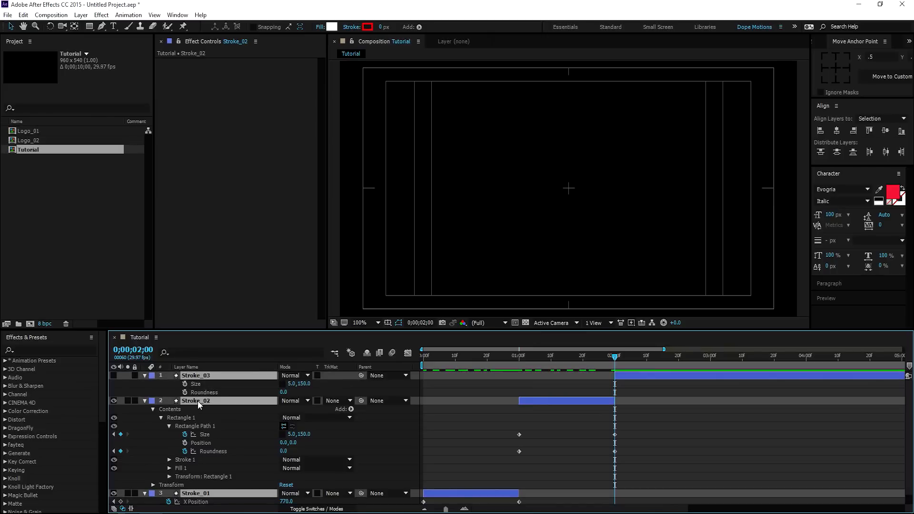
pyautogui.press('u')
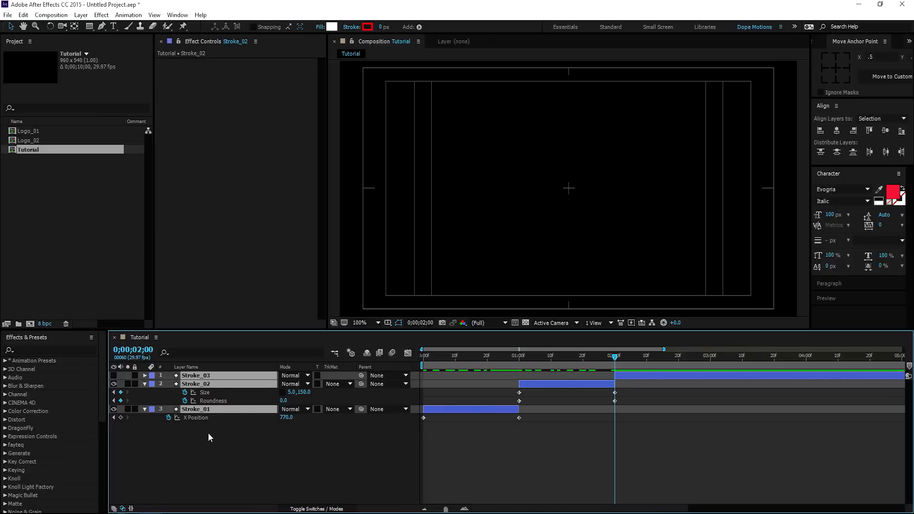
pyautogui.click(208, 433)
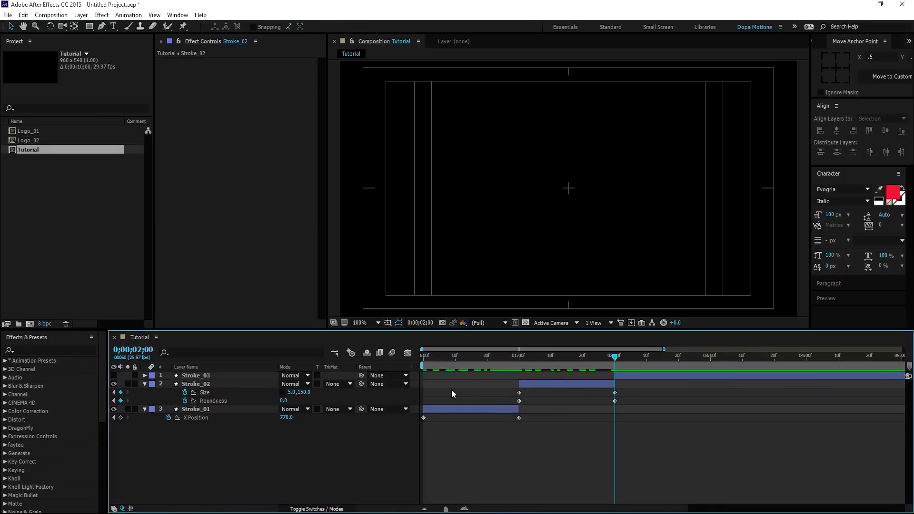
pyautogui.press("'")
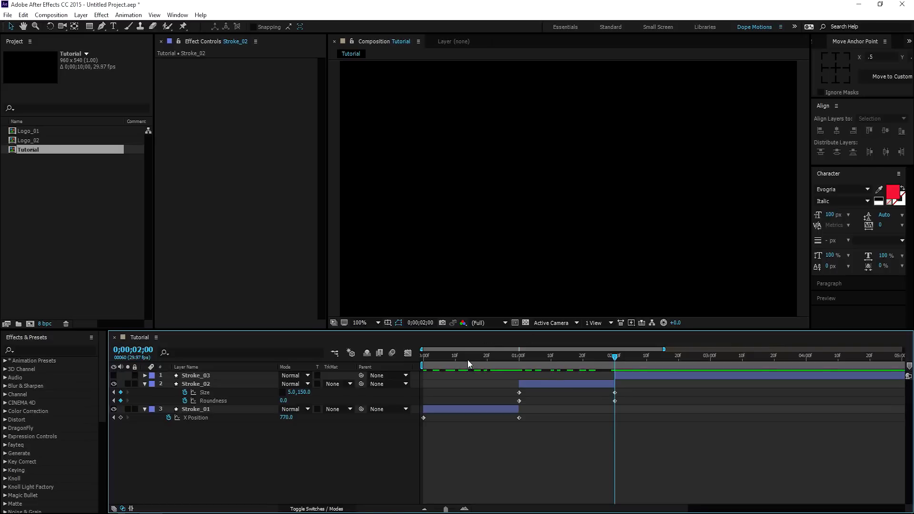
# Apply Easy Ease to both X Position keyframes of Stroke_01
pyautogui.moveTo(467, 364); pyautogui.dragTo(477, 393)
pyautogui.moveTo(534, 432); pyautogui.dragTo(421, 415)
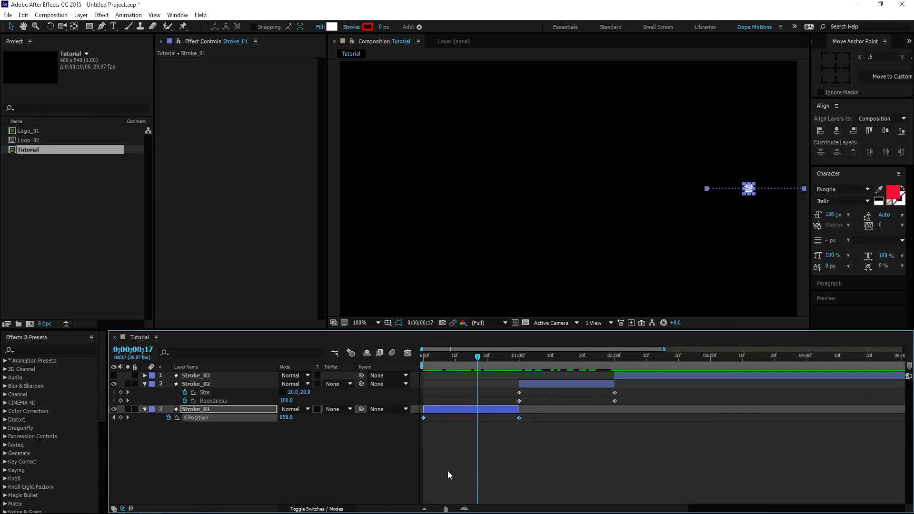
pyautogui.press('F9')
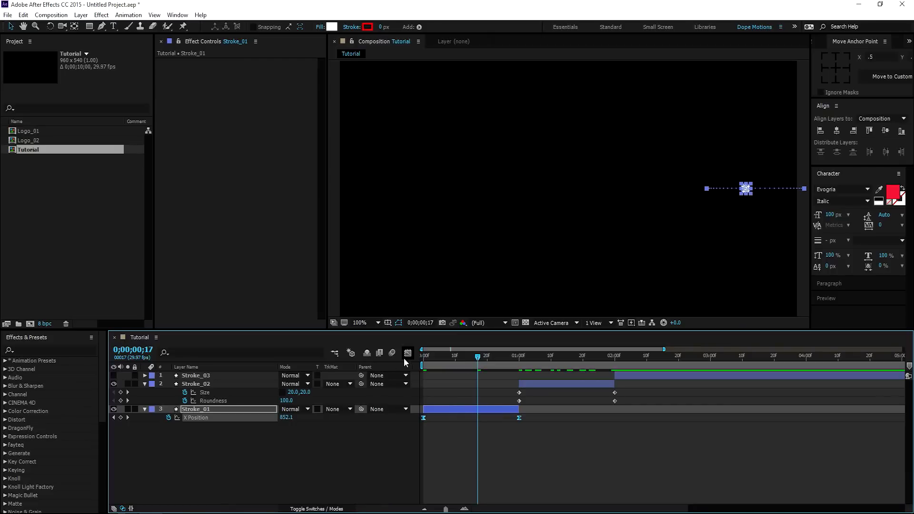
# In Stroke_01's X Position value graph, extend the last keyframe's handle back to 0 seconds and the first's to about half a second
pyautogui.click(408, 353)
pyautogui.rightClick(538, 399)
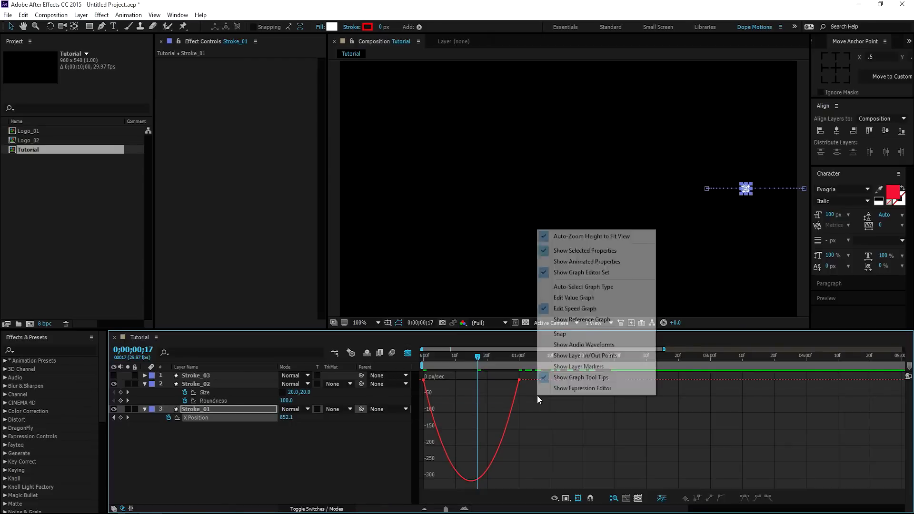
pyautogui.click(574, 299)
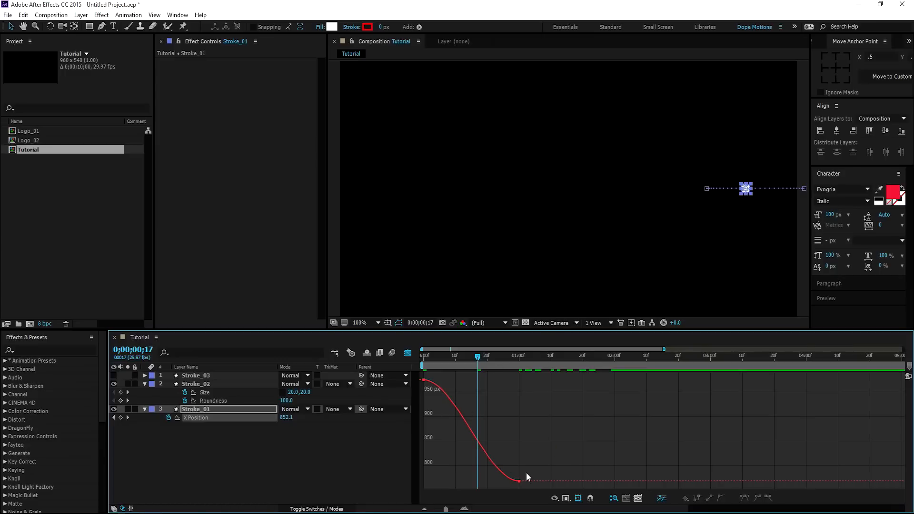
pyautogui.moveTo(507, 487); pyautogui.dragTo(422, 480)
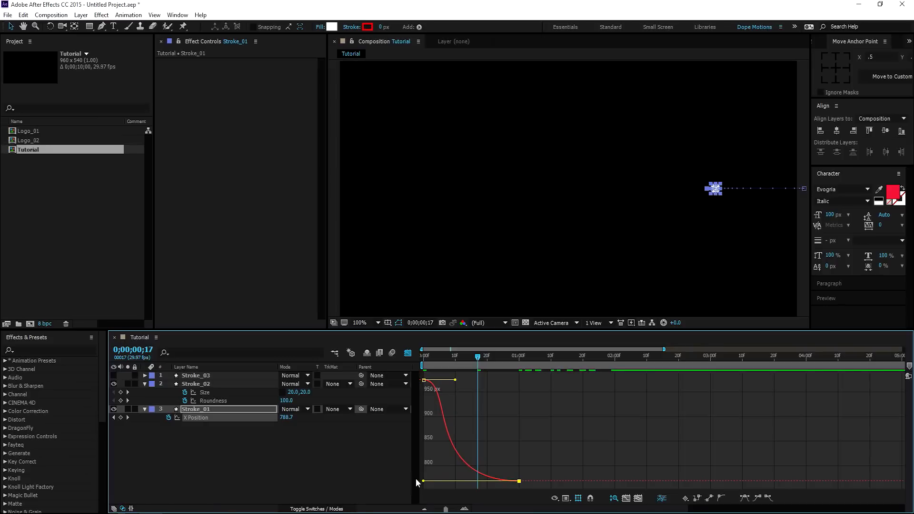
pyautogui.moveTo(455, 380); pyautogui.dragTo(473, 380)
# End the work area at about 1;08, preview the dot's eased move and leave the Graph Editor
pyautogui.click(545, 357)
pyautogui.press('space')
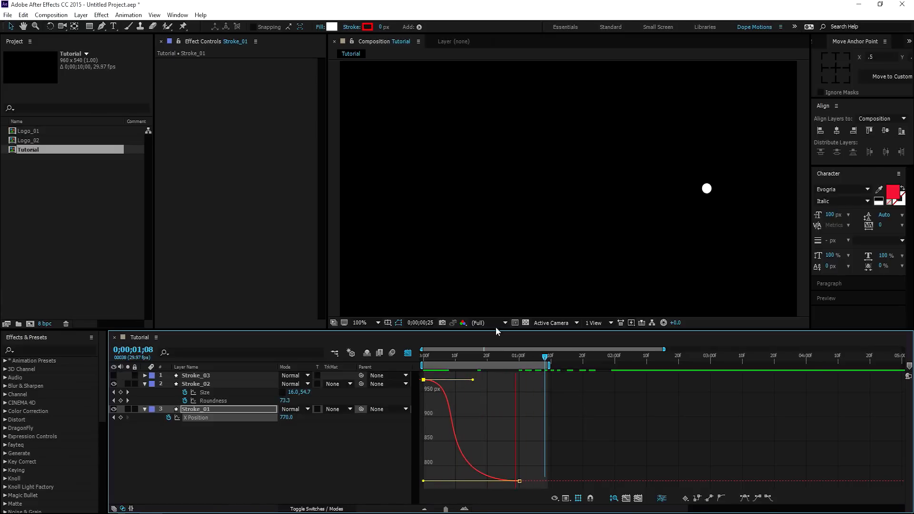
pyautogui.click(461, 357)
pyautogui.click(407, 353)
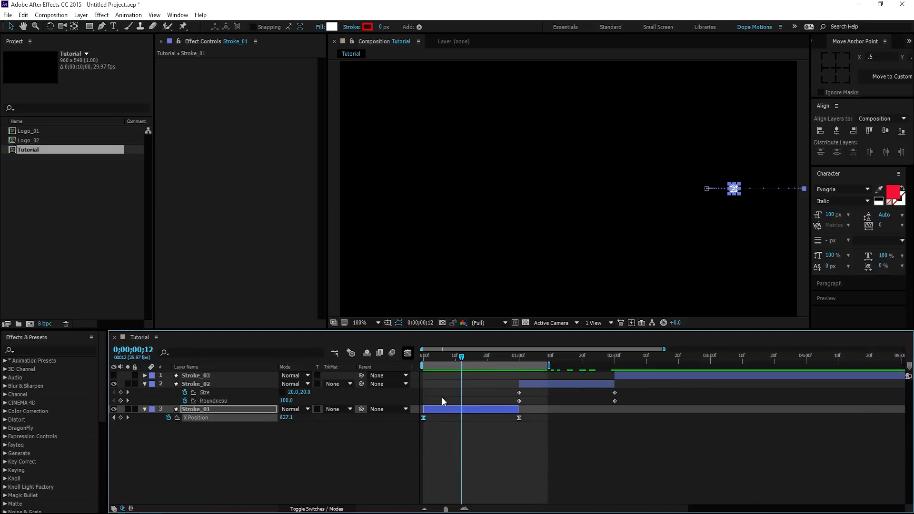
# Apply Easy Ease to all Size and Roundness keyframes of Stroke_02 and select only its two Size keyframes
pyautogui.moveTo(511, 391); pyautogui.dragTo(619, 406)
pyautogui.press('F9')
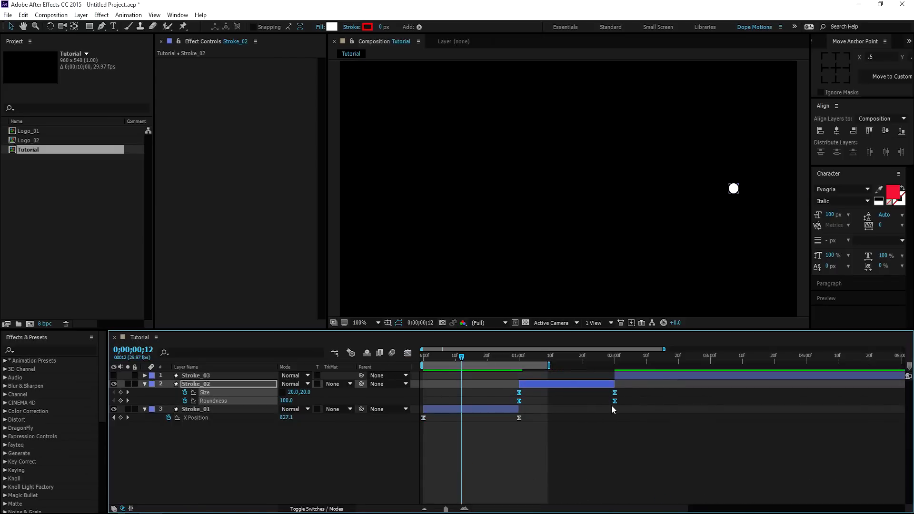
pyautogui.click(506, 402)
pyautogui.moveTo(512, 390); pyautogui.dragTo(630, 394)
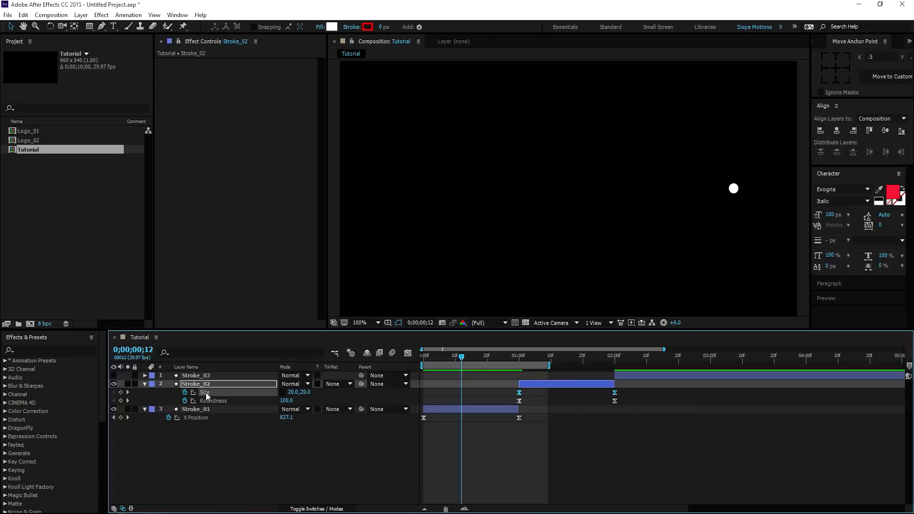
# Show the speed graph of Stroke_02's Size and lengthen both keyframes' handles toward the middle to form a sharp speed peak
pyautogui.click(408, 353)
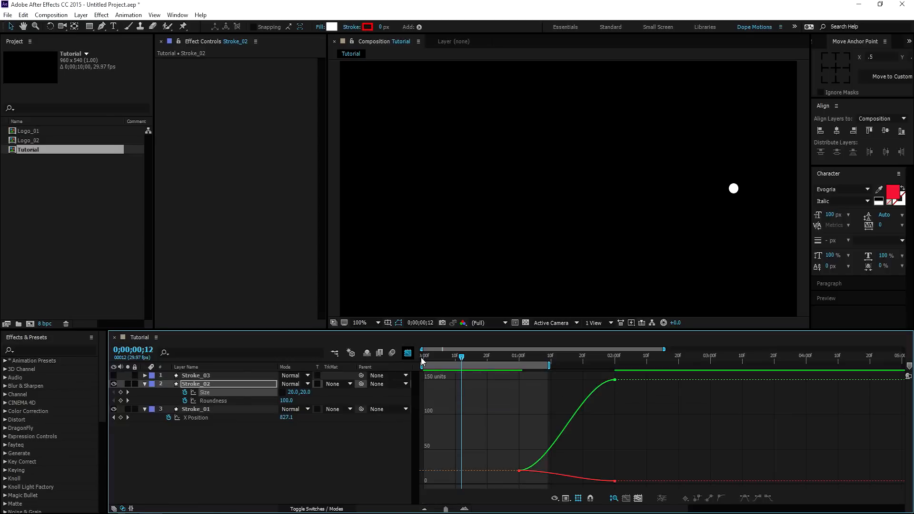
pyautogui.rightClick(609, 436)
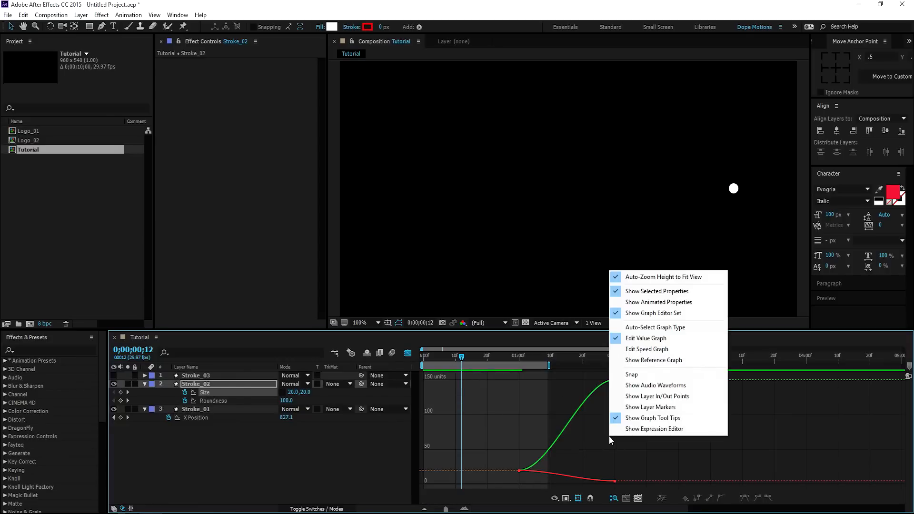
pyautogui.click(645, 352)
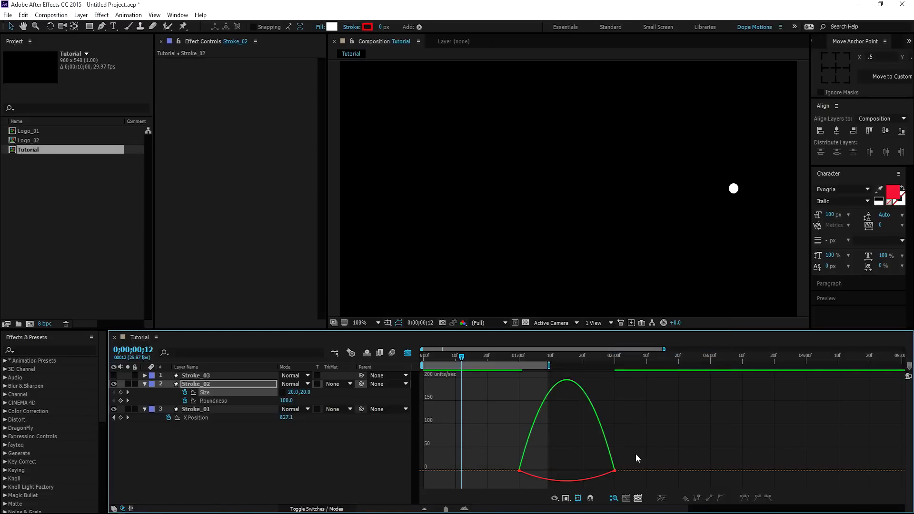
pyautogui.moveTo(604, 476); pyautogui.dragTo(605, 476)
pyautogui.moveTo(522, 360); pyautogui.dragTo(583, 364)
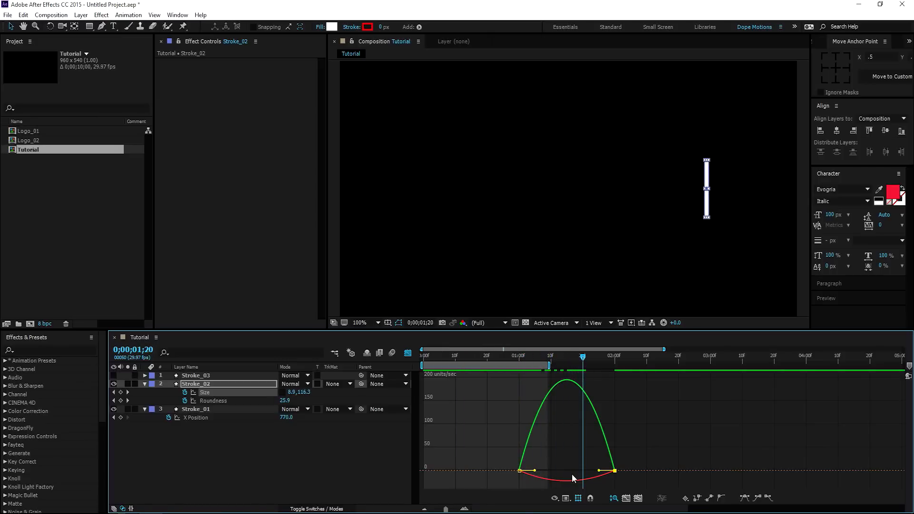
pyautogui.moveTo(599, 470); pyautogui.dragTo(549, 470)
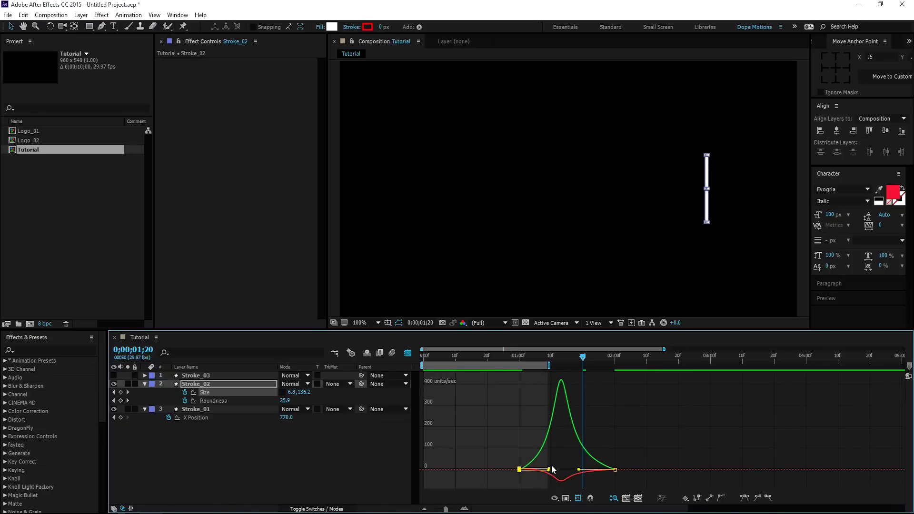
# End the work area at about 2;05, lengthen Stroke_02's Size speed handles slightly more and preview the stretch
pyautogui.moveTo(549, 365); pyautogui.dragTo(632, 366)
pyautogui.click(516, 356)
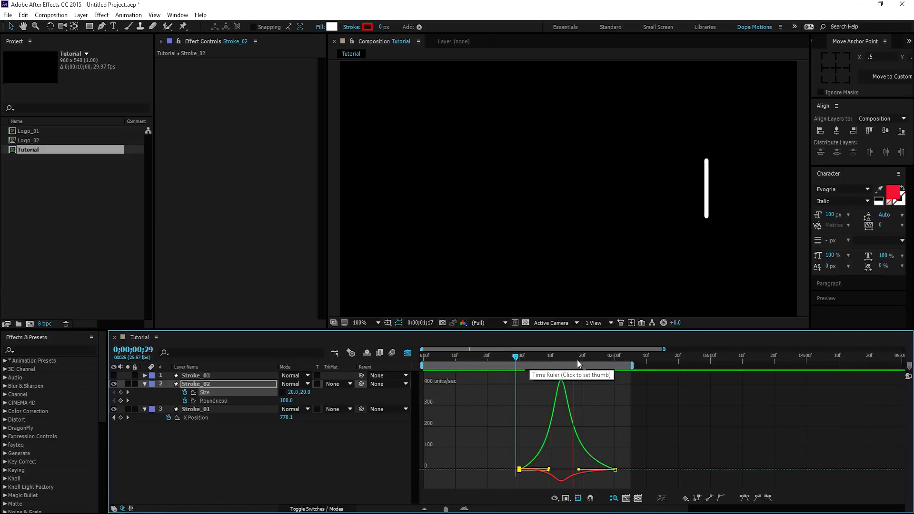
pyautogui.click(551, 355)
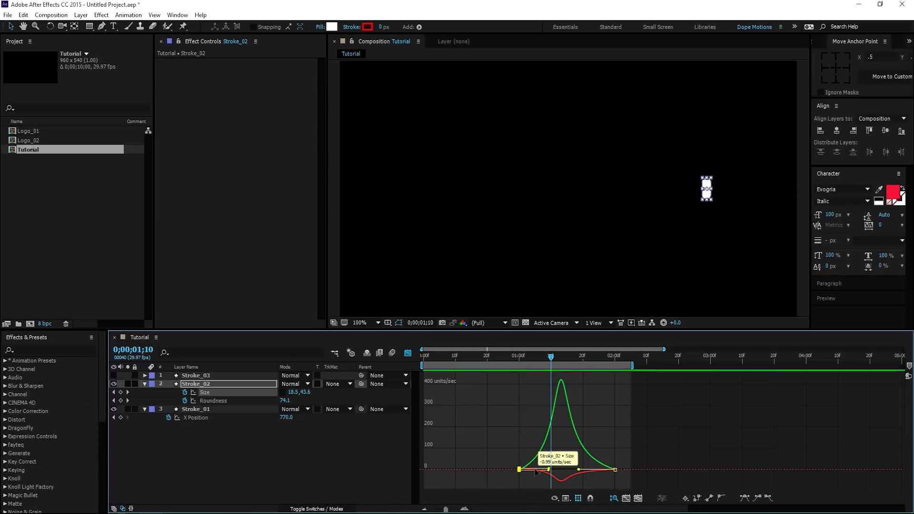
pyautogui.moveTo(550, 470); pyautogui.dragTo(576, 469)
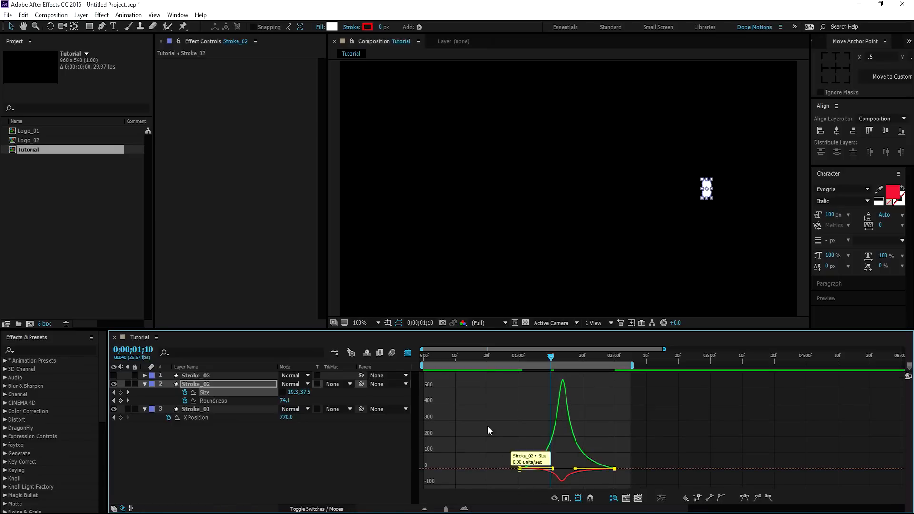
pyautogui.moveTo(508, 357); pyautogui.dragTo(395, 357)
pyautogui.press('space')
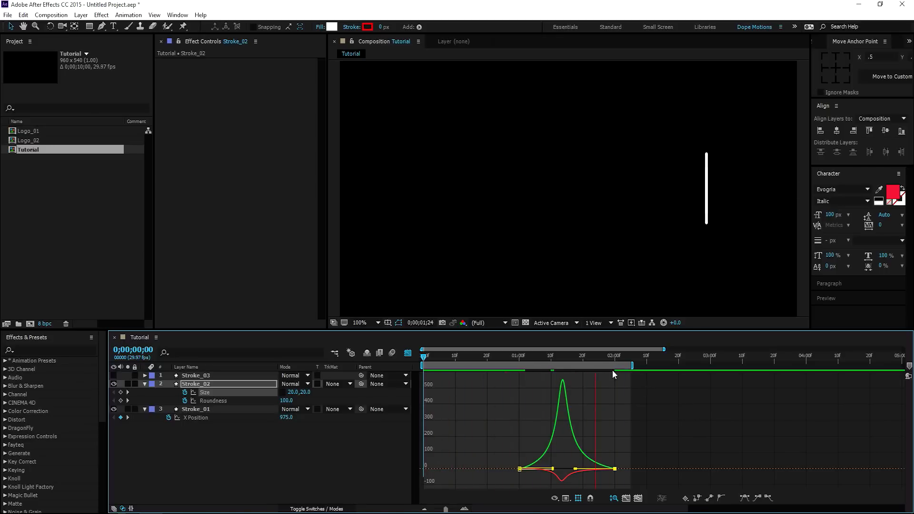
pyautogui.click(598, 360)
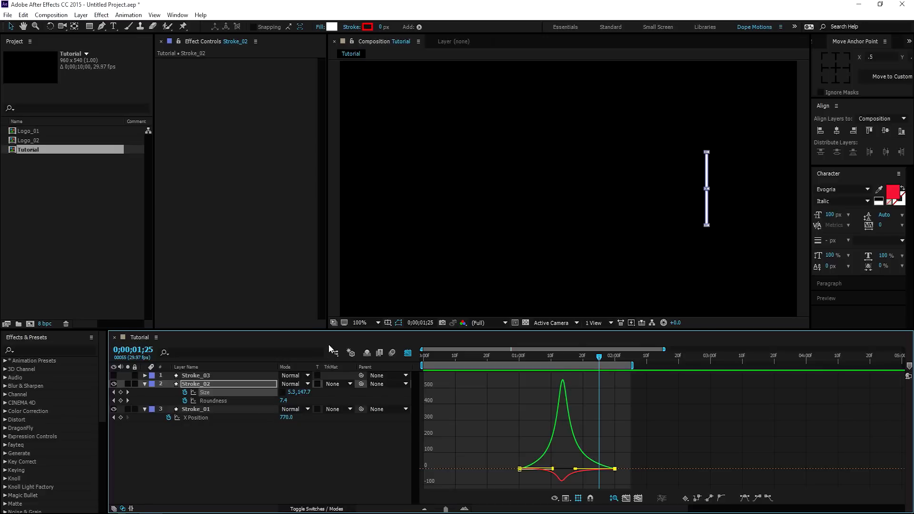
# Leave the Graph Editor and collapse the properties of all three stroke layers
pyautogui.click(407, 352)
pyautogui.hotkey('ctrl', 'a')
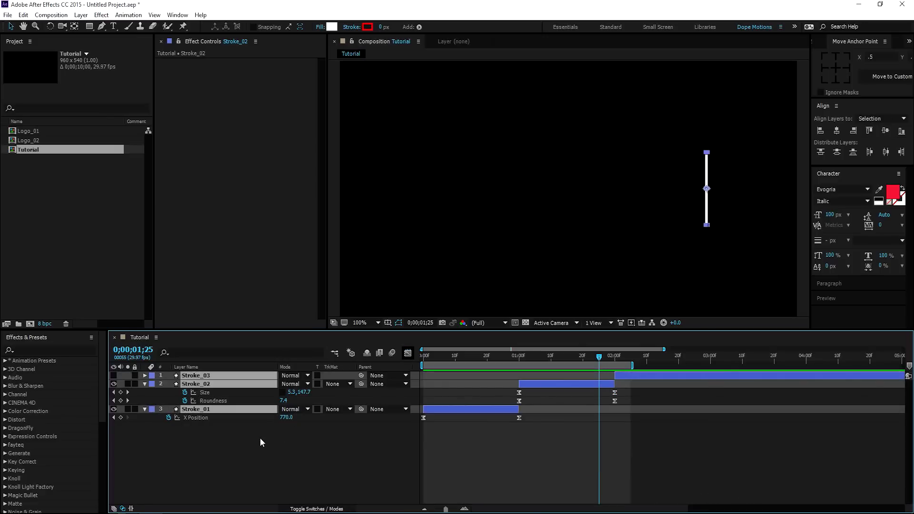
pyautogui.press('u')
pyautogui.click(260, 438)
# Select Stroke_03, make it visible and extend the work area to about 3;17
pyautogui.click(629, 376)
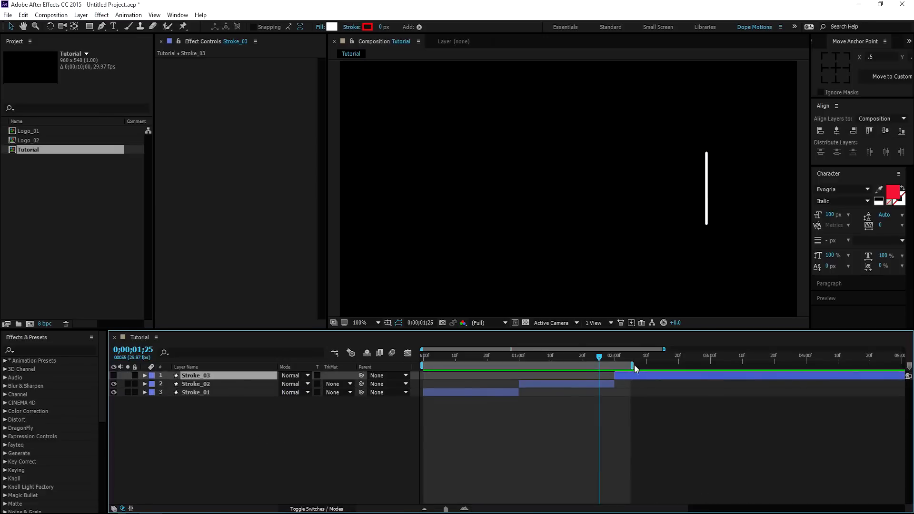
pyautogui.moveTo(632, 365); pyautogui.dragTo(765, 365)
pyautogui.hscroll(5, 618, 412)
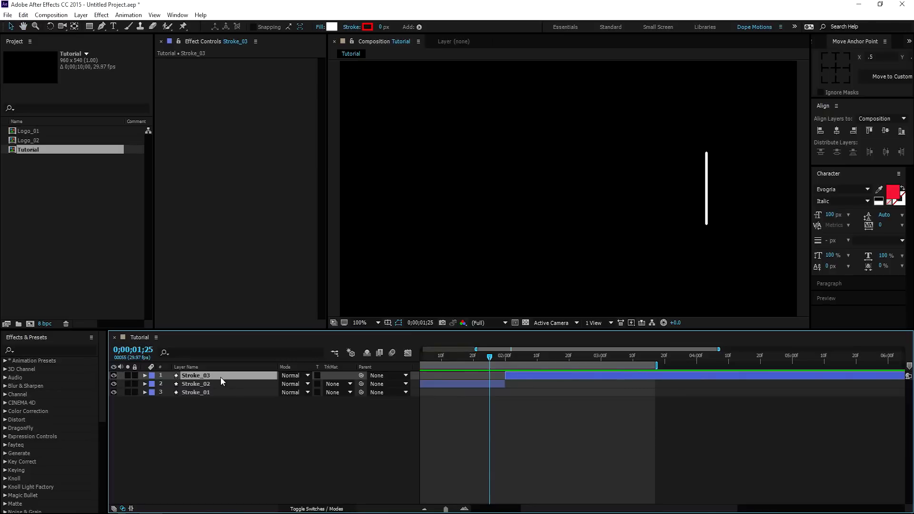
# Show the title/action-safe guides and keyframe Stroke_03's X Position from 770 at 2;00 to 193 at 3;00, on the far-side guide
pyautogui.press("'")
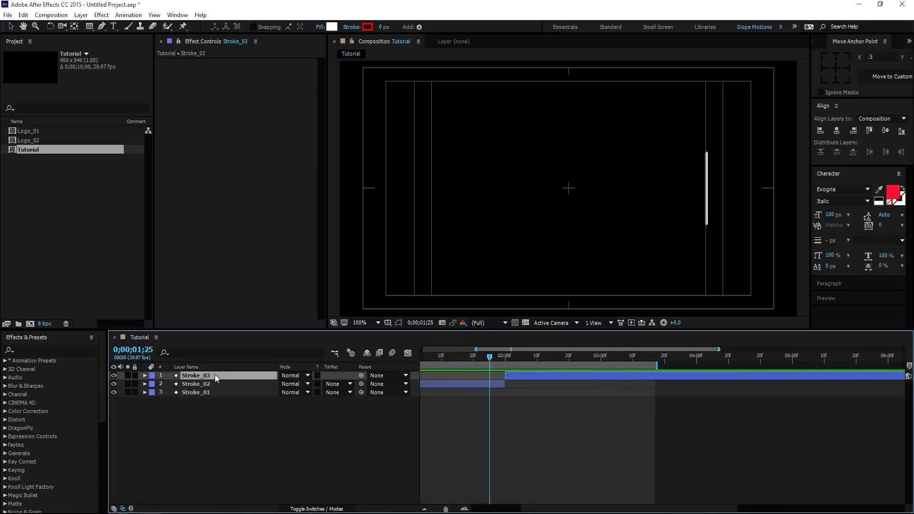
pyautogui.moveTo(502, 358); pyautogui.dragTo(505, 358)
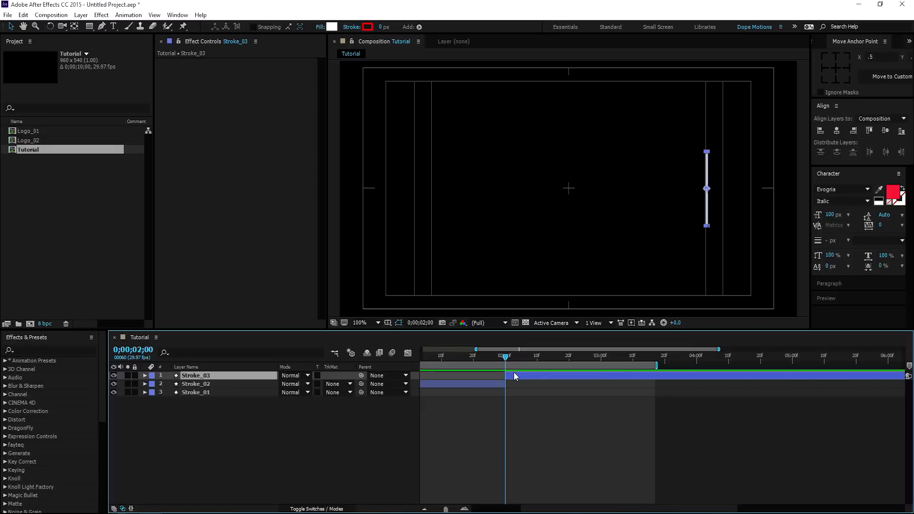
pyautogui.hotkey('alt', 'shift', 'p')
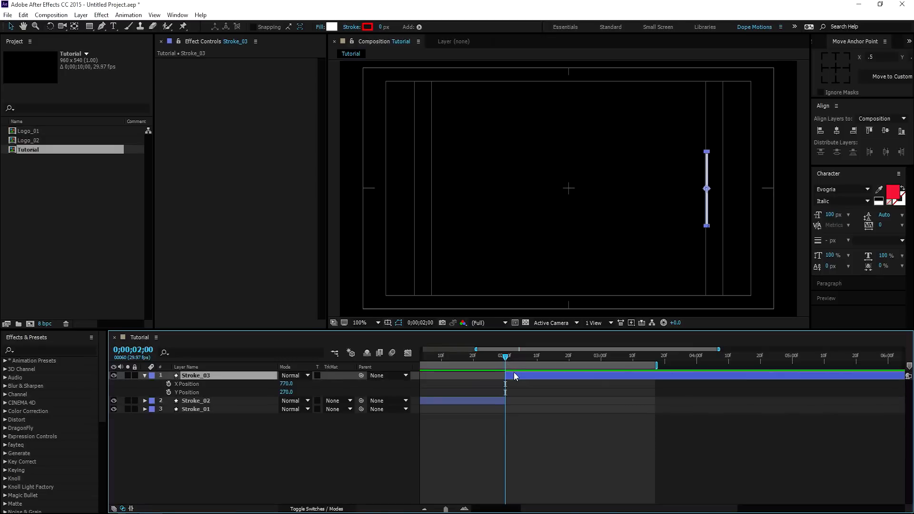
pyautogui.click(168, 383)
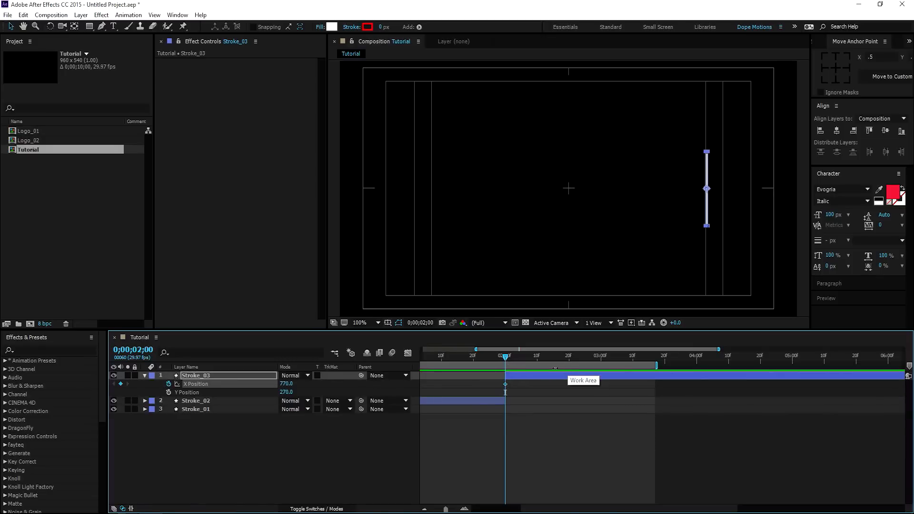
pyautogui.moveTo(507, 358); pyautogui.dragTo(602, 365)
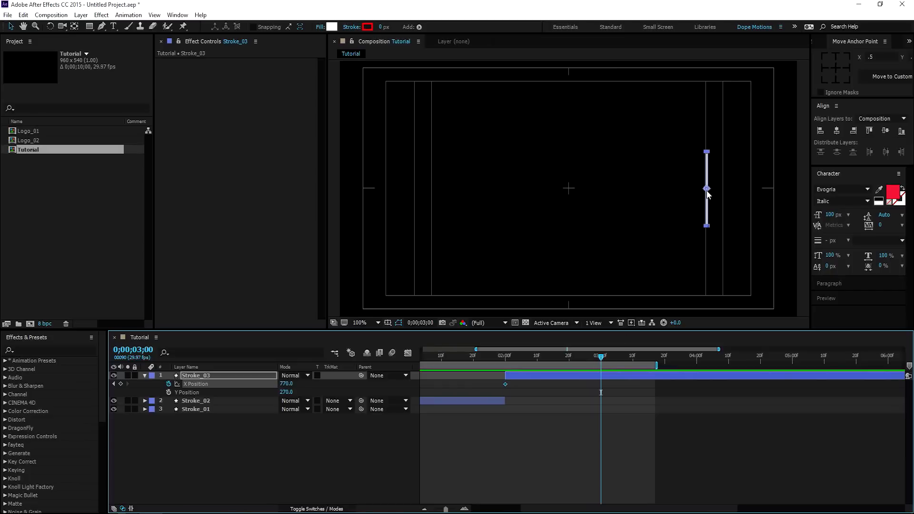
pyautogui.moveTo(707, 193); pyautogui.dragTo(432, 191)
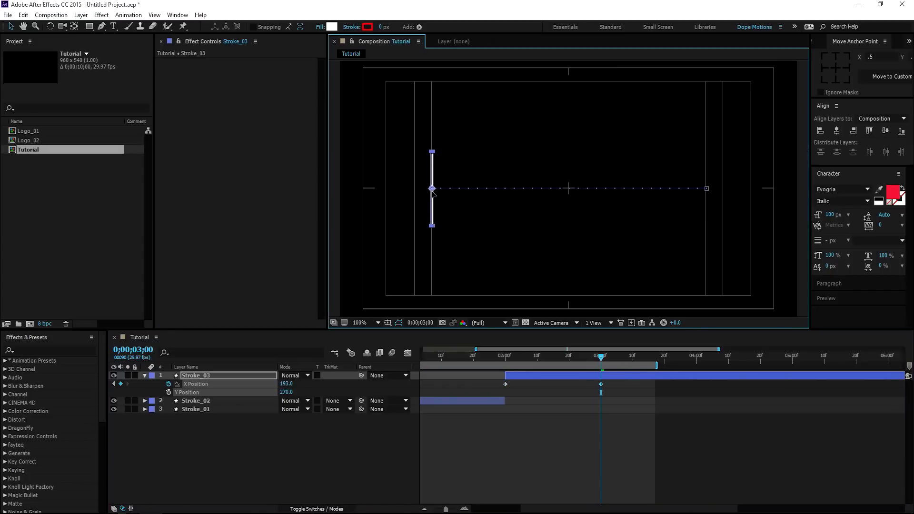
pyautogui.moveTo(495, 352); pyautogui.dragTo(600, 363)
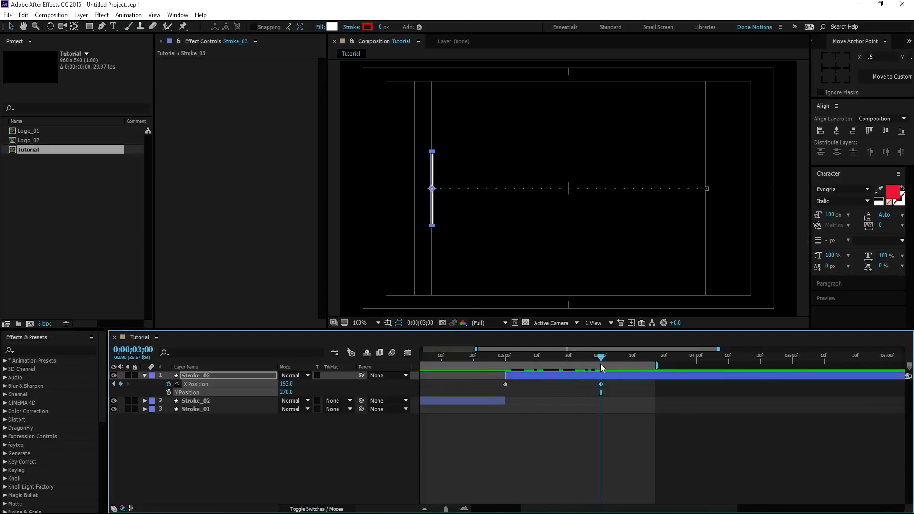
# Split Stroke_03 at 3;00, keep only an X Position keyframe at the new segment's start and go to 4;00
pyautogui.click(609, 375)
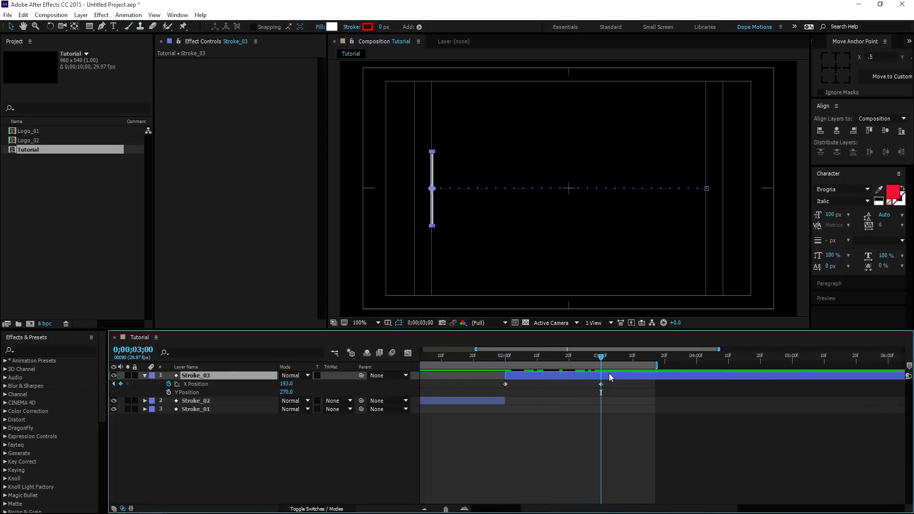
pyautogui.hotkey('ctrl', 'shift', 'd')
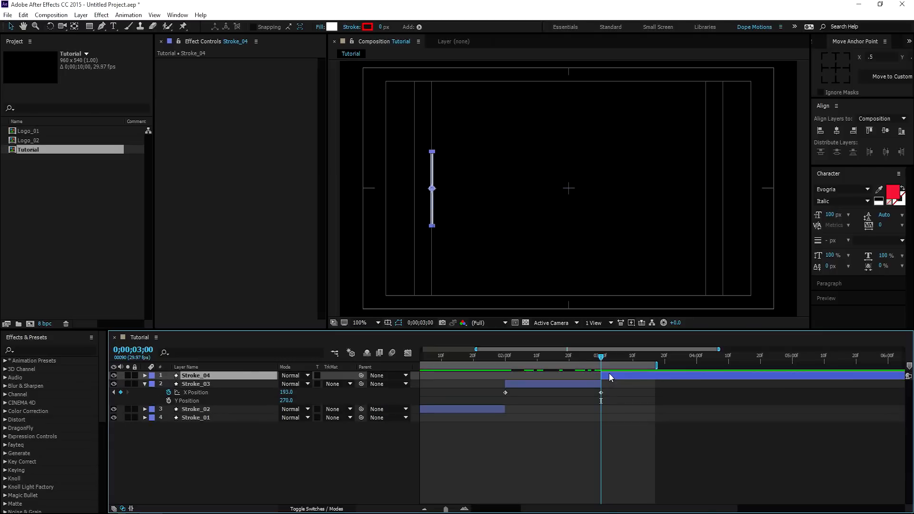
pyautogui.press('u')
pyautogui.click(168, 384)
pyautogui.click(168, 384)
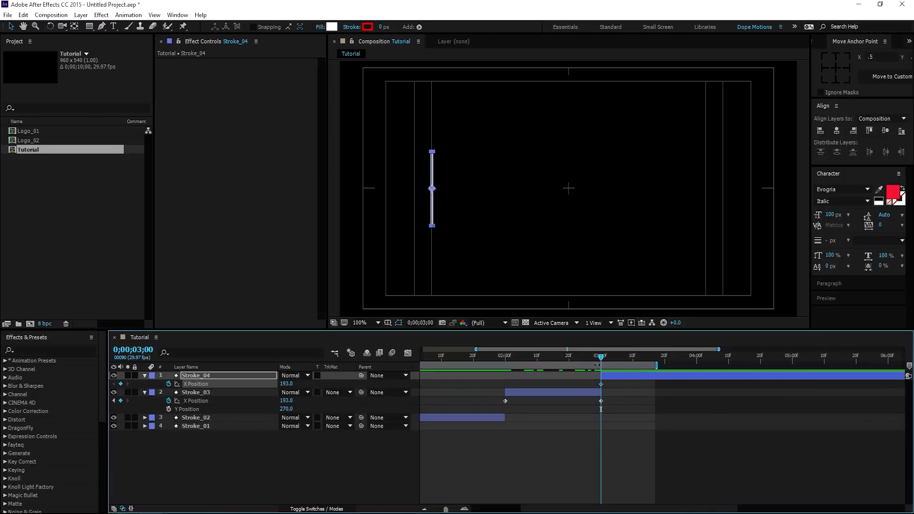
pyautogui.moveTo(602, 362); pyautogui.dragTo(698, 367)
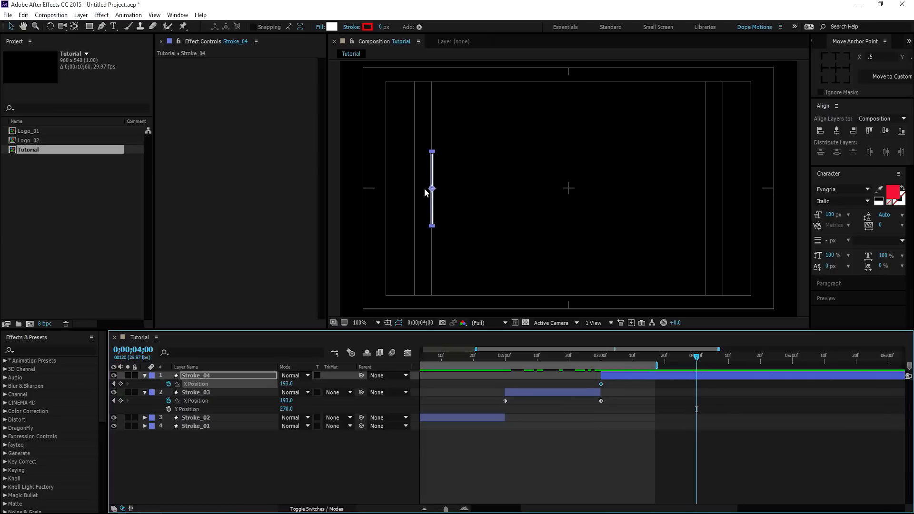
# Add the Logo_01 composition beneath the stroke layers in Tutorial and open it
pyautogui.click(28, 131)
pyautogui.moveTo(28, 135); pyautogui.dragTo(196, 431)
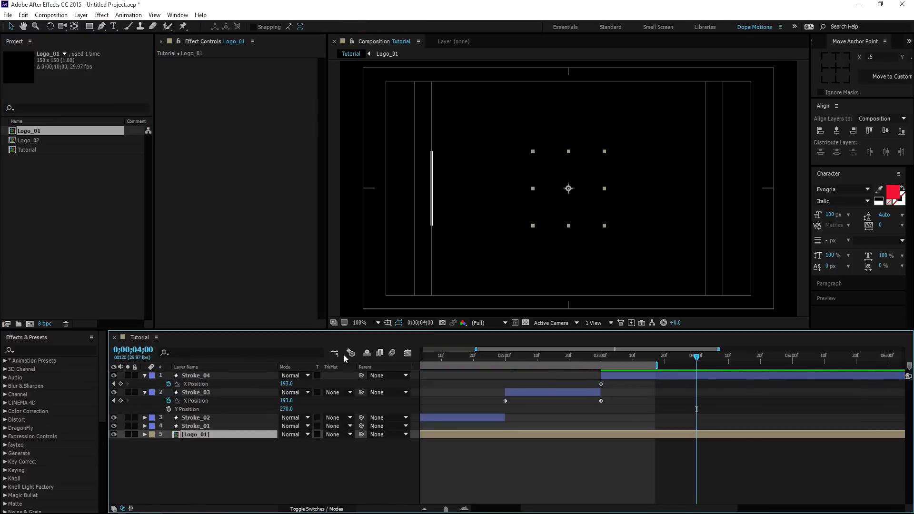
pyautogui.doubleClick(203, 433)
# Create a red 150 x 150 px solid named BG in Logo_01
pyautogui.hotkey('ctrl', 'y')
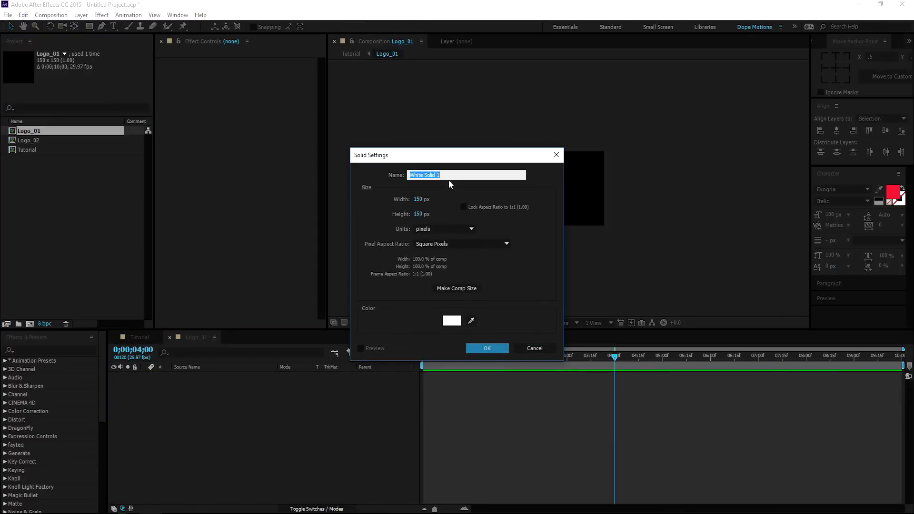
pyautogui.write('BG')
pyautogui.click(450, 321)
pyautogui.moveTo(471, 347); pyautogui.dragTo(523, 342)
pyautogui.click(491, 345)
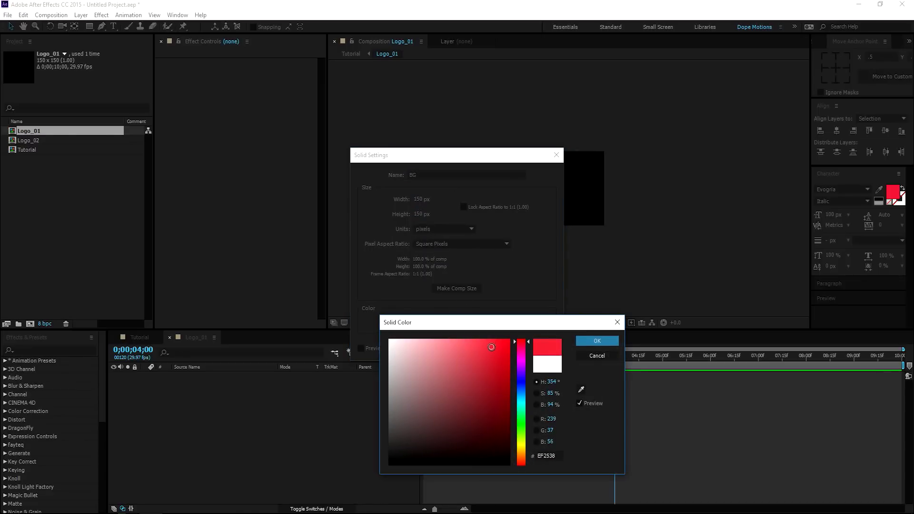
pyautogui.moveTo(520, 347); pyautogui.dragTo(523, 346)
pyautogui.click(599, 341)
pyautogui.click(483, 348)
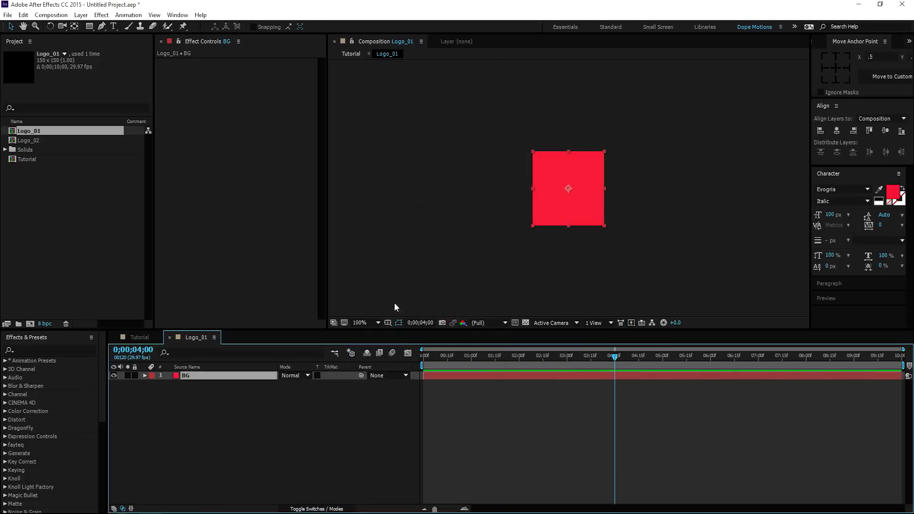
# Back in Tutorial, move Stroke_04 just past the red square's right edge at 4;00, with X Position 562
pyautogui.click(139, 337)
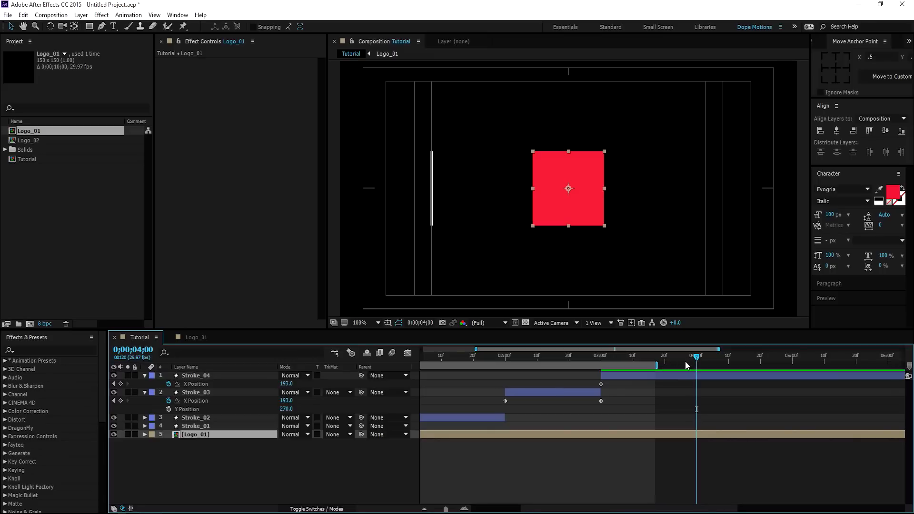
pyautogui.click(194, 376)
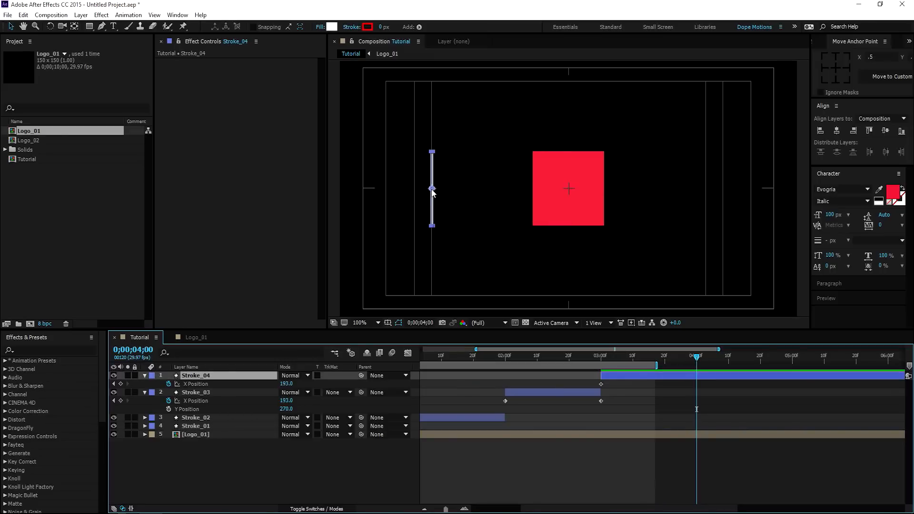
pyautogui.moveTo(434, 191); pyautogui.dragTo(608, 198)
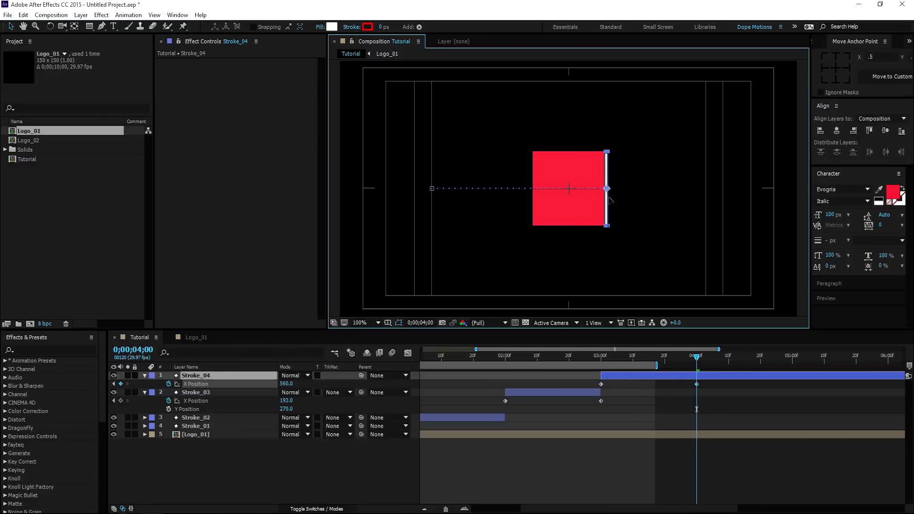
pyautogui.press('.')
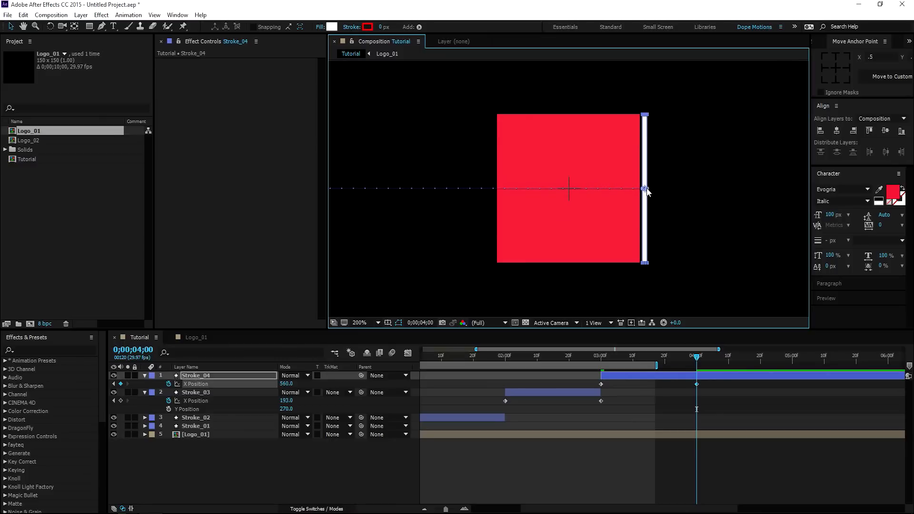
pyautogui.moveTo(644, 188); pyautogui.dragTo(646, 188)
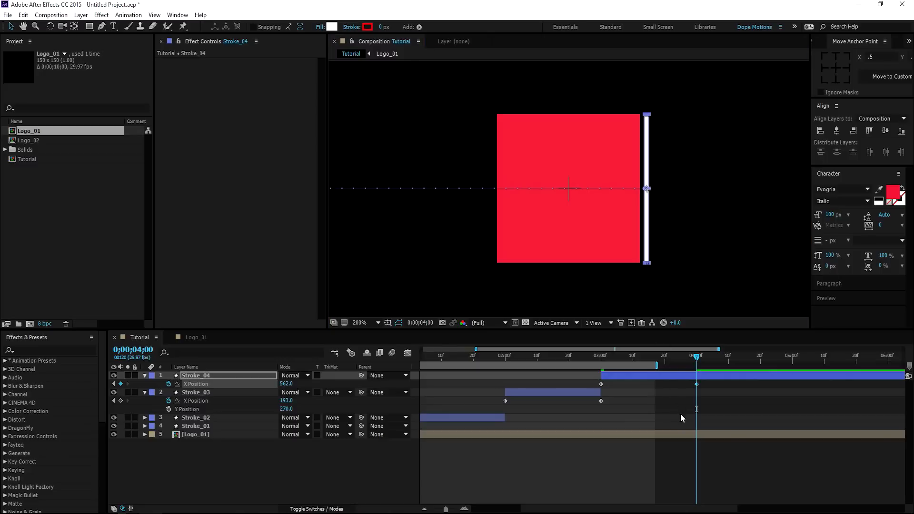
# Extend the work area to about 4;05 and scrub through the line's movement
pyautogui.click(660, 366)
pyautogui.moveTo(658, 363)
pyautogui.mouseDown()
pyautogui.moveTo(714, 365)
pyautogui.moveTo(526, 358)
pyautogui.moveTo(558, 370)
pyautogui.mouseUp()
pyautogui.scroll(-1, 585, 224)
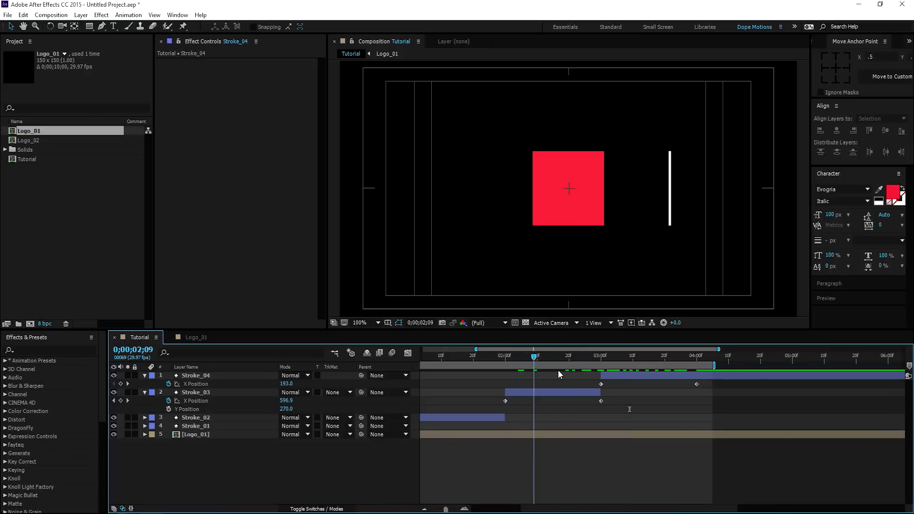
# Apply Easy Ease to both X Position keyframes of Stroke_03
pyautogui.moveTo(492, 403); pyautogui.dragTo(607, 410)
pyautogui.press('F9')
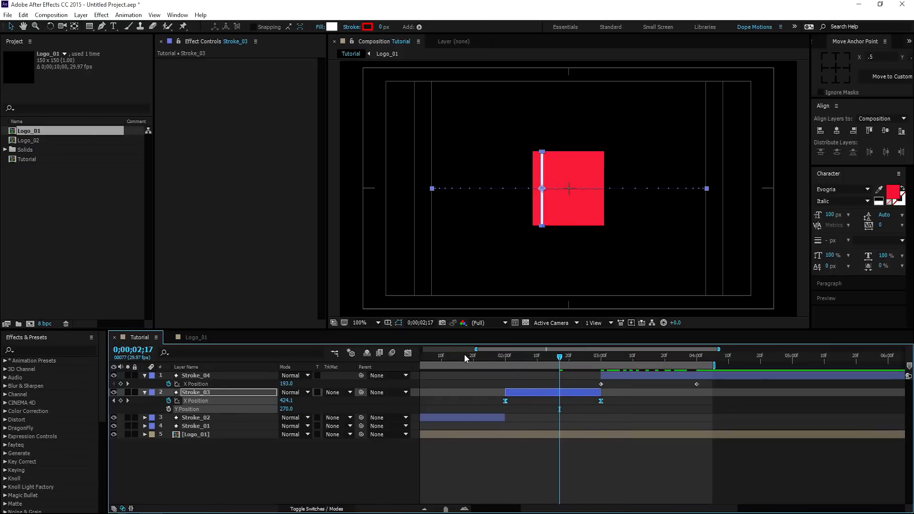
# Reshape Stroke_03's X Position speed curve so the line starts slowly and peaks late, and preview its movement
pyautogui.moveTo(492, 362); pyautogui.dragTo(551, 359)
pyautogui.click(407, 352)
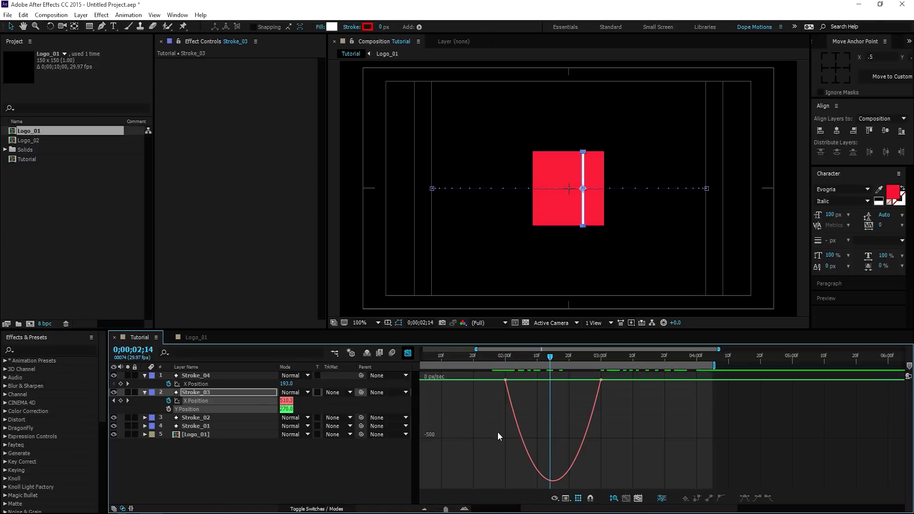
pyautogui.moveTo(494, 399)
pyautogui.mouseDown()
pyautogui.moveTo(521, 381)
pyautogui.moveTo(549, 380)
pyautogui.moveTo(498, 361)
pyautogui.mouseUp()
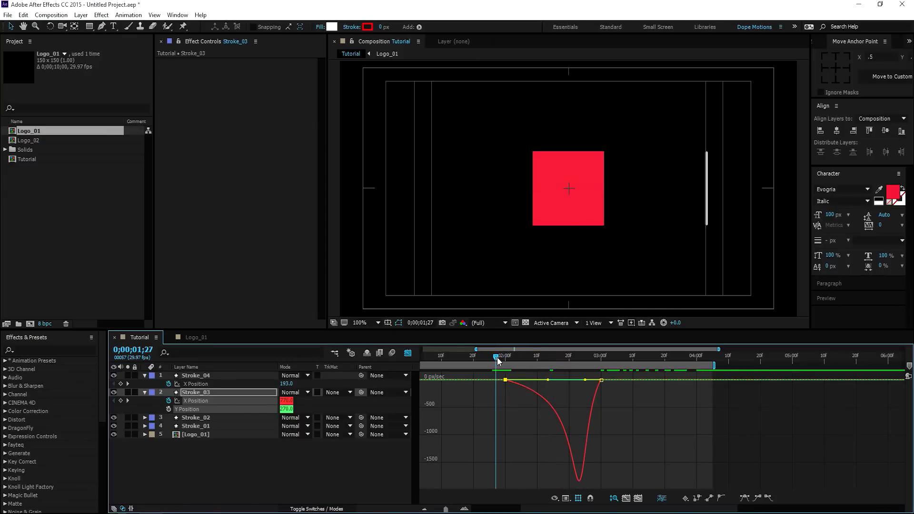
pyautogui.press('space')
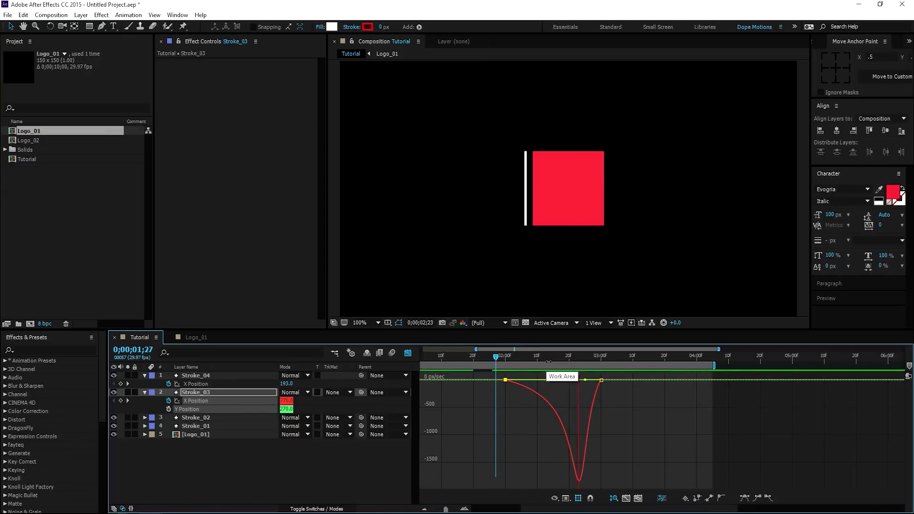
pyautogui.moveTo(543, 360)
pyautogui.mouseDown()
pyautogui.moveTo(505, 360)
pyautogui.moveTo(600, 373)
pyautogui.moveTo(552, 380)
pyautogui.mouseUp()
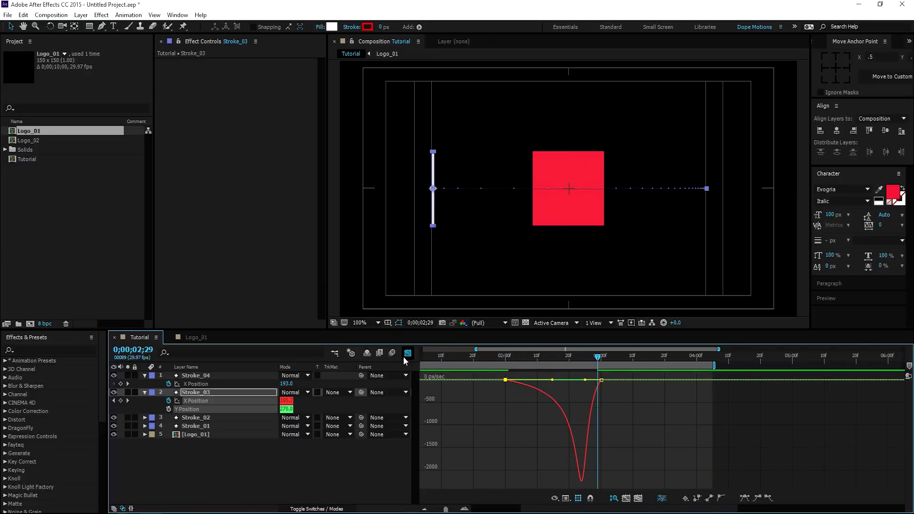
# Apply Easy Ease to both X Position keyframes of Stroke_04
pyautogui.click(408, 353)
pyautogui.moveTo(589, 381); pyautogui.dragTo(701, 390)
pyautogui.press('F9')
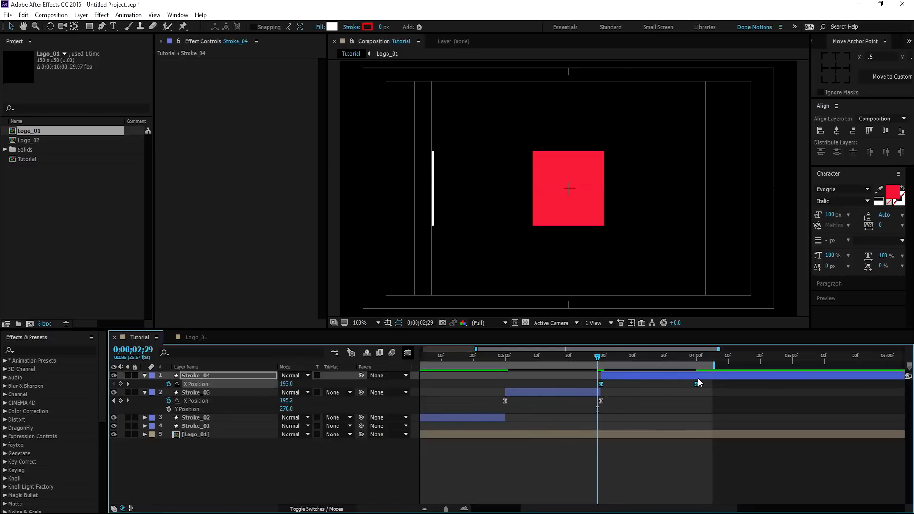
# Raise the incoming influence of Stroke_04's last X Position keyframe to 100% and preview the sweep from about 1;26
pyautogui.click(408, 352)
pyautogui.moveTo(697, 481); pyautogui.dragTo(648, 481)
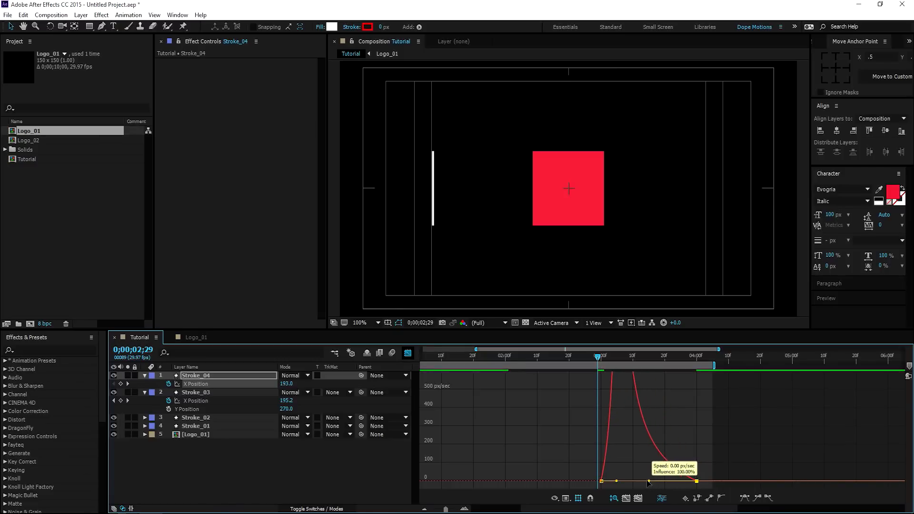
pyautogui.moveTo(582, 359); pyautogui.dragTo(493, 353)
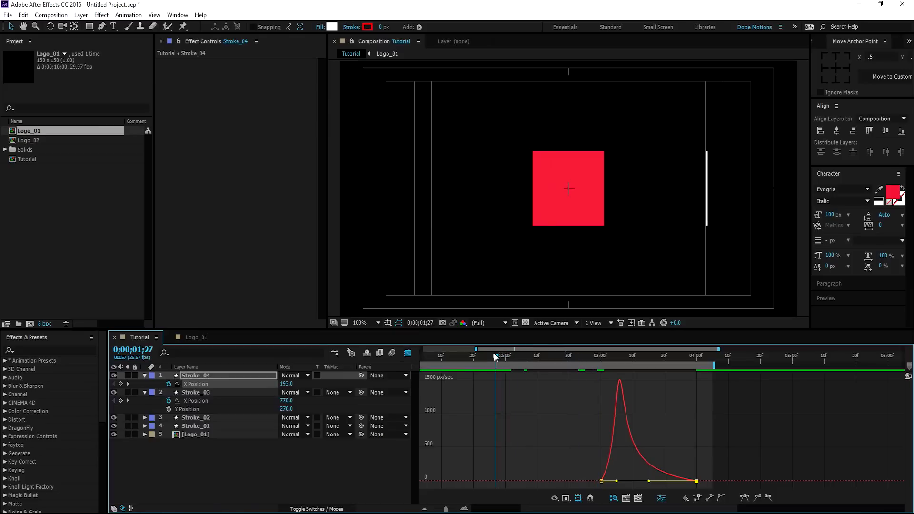
pyautogui.press('space')
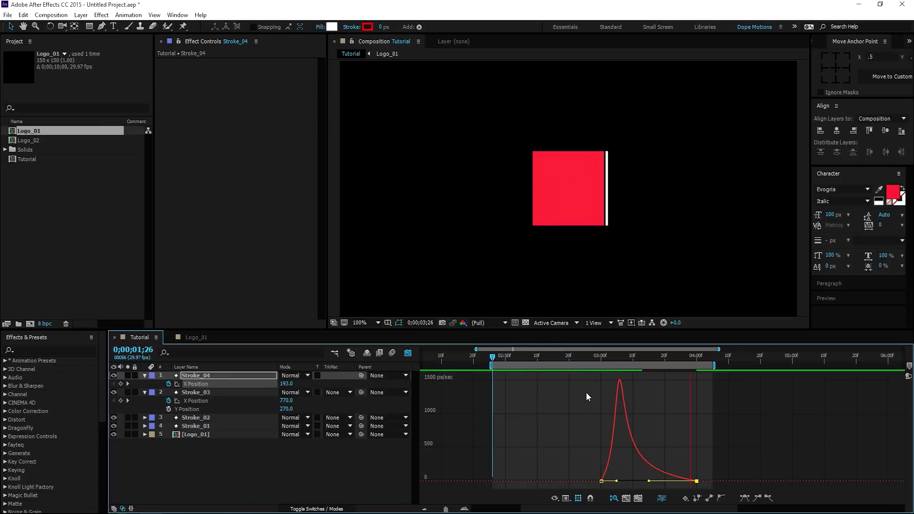
# Lengthen the outgoing ease of Stroke_04's X Position keyframe at 3;00 and preview the result
pyautogui.click(599, 362)
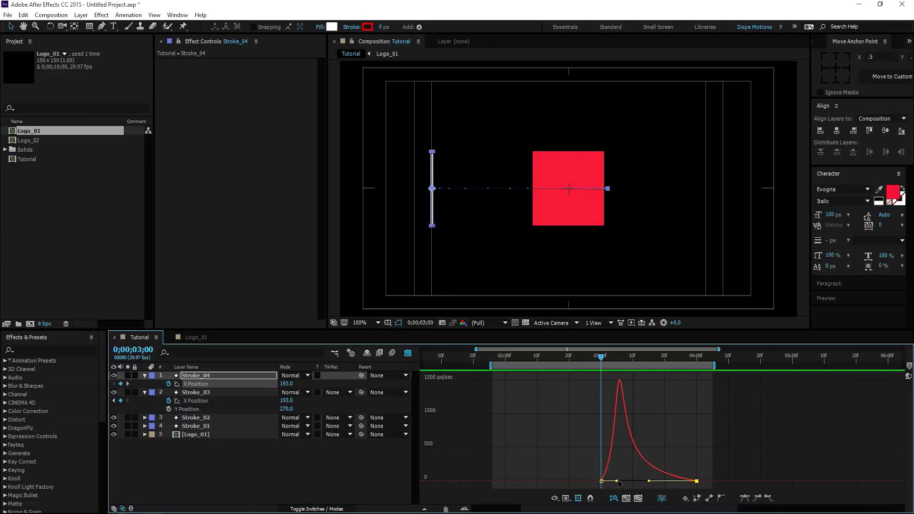
pyautogui.moveTo(617, 482); pyautogui.dragTo(630, 479)
pyautogui.press('space')
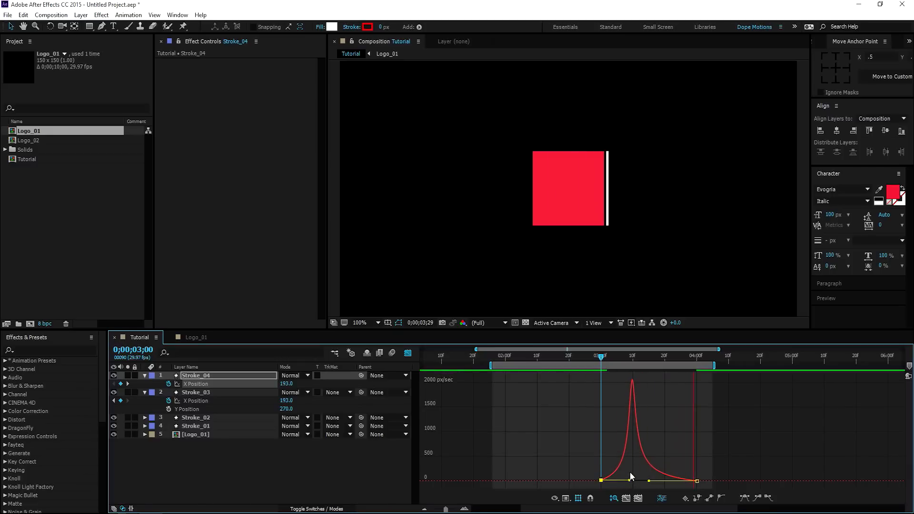
pyautogui.click(615, 355)
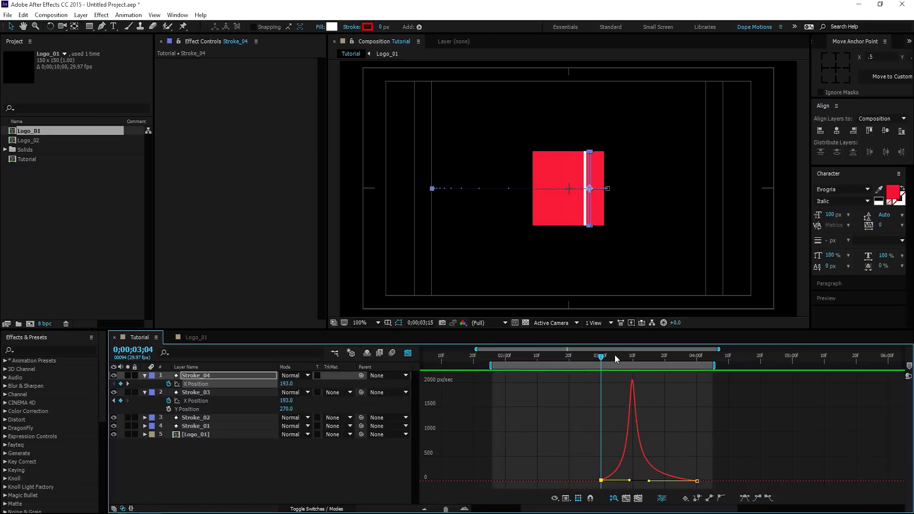
# Increase the incoming ease of Stroke_03's X Position keyframe at 3;00 slightly and preview the line's movement from 1;27
pyautogui.click(219, 393)
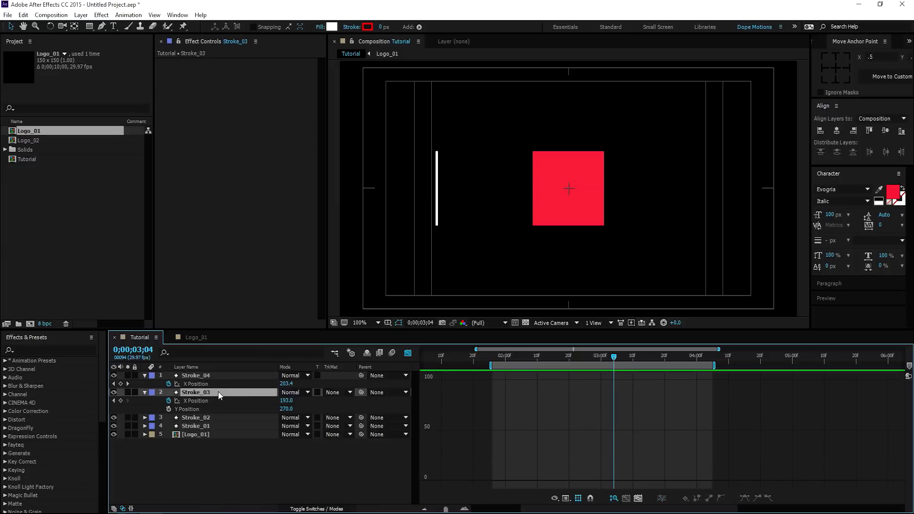
pyautogui.click(409, 354)
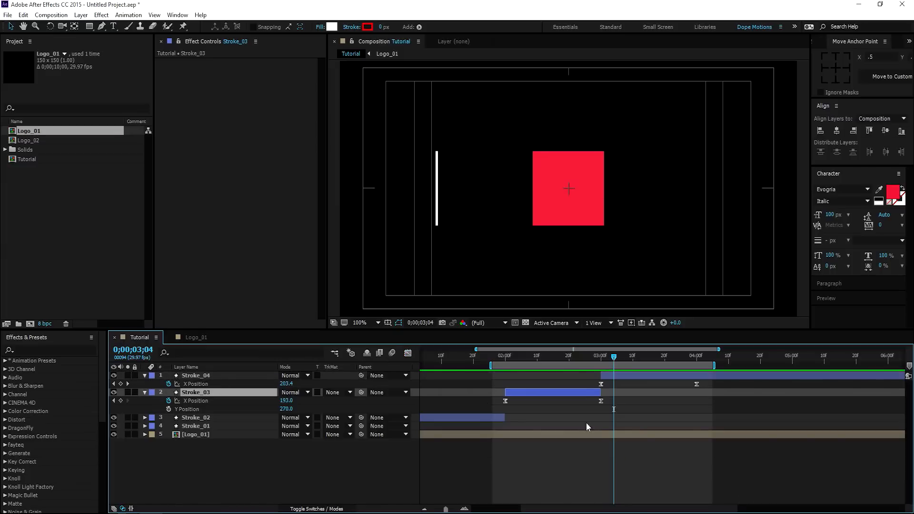
pyautogui.moveTo(499, 399); pyautogui.dragTo(607, 410)
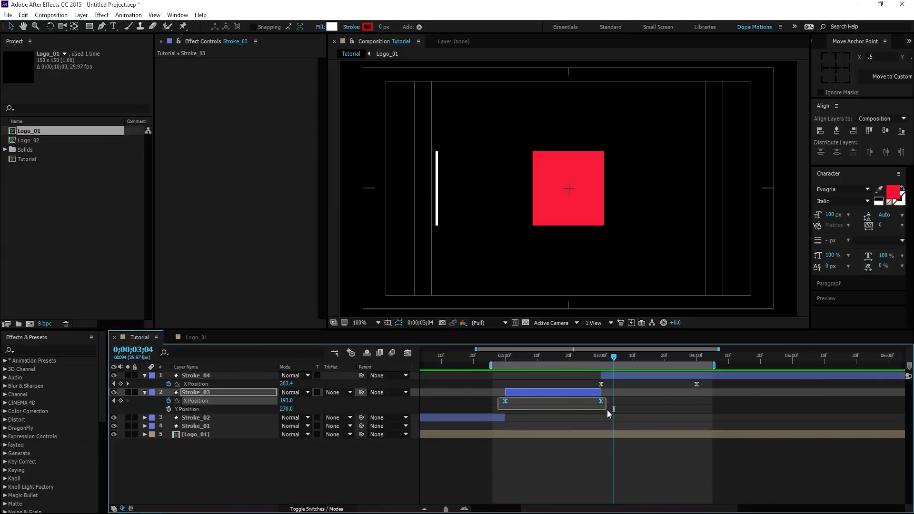
pyautogui.click(407, 354)
pyautogui.click(600, 380)
pyautogui.moveTo(586, 381); pyautogui.dragTo(578, 381)
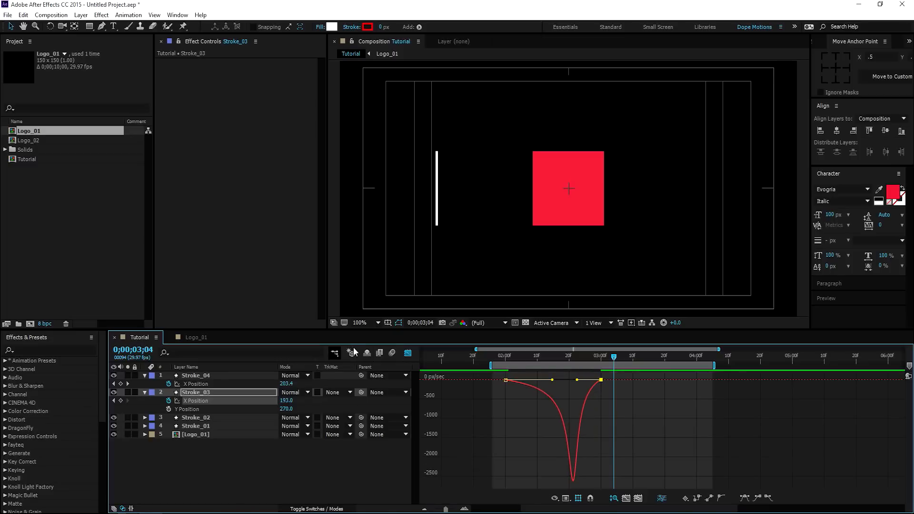
pyautogui.click(408, 355)
pyautogui.click(495, 357)
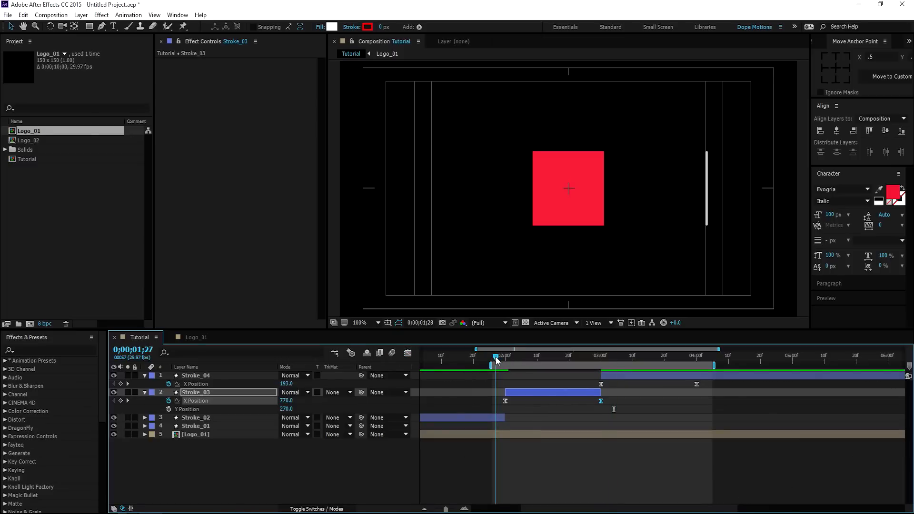
pyautogui.press('space')
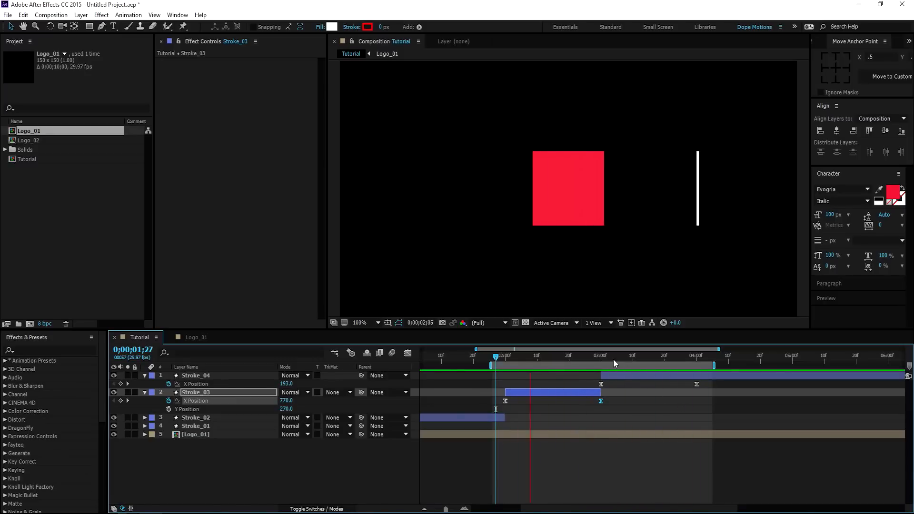
pyautogui.click(636, 356)
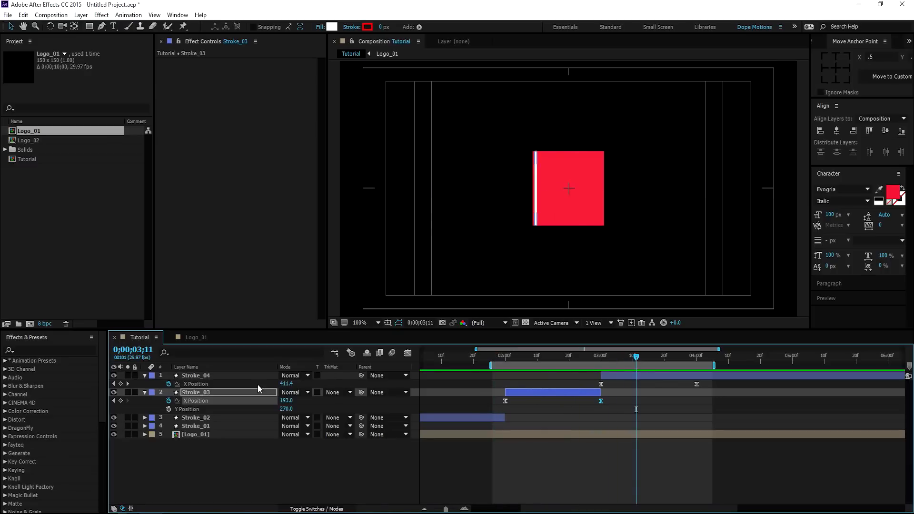
# Hide the safe-margin guides and collapse the properties of all layers
pyautogui.press("'")
pyautogui.hotkey('ctrl', 'a')
pyautogui.press('u')
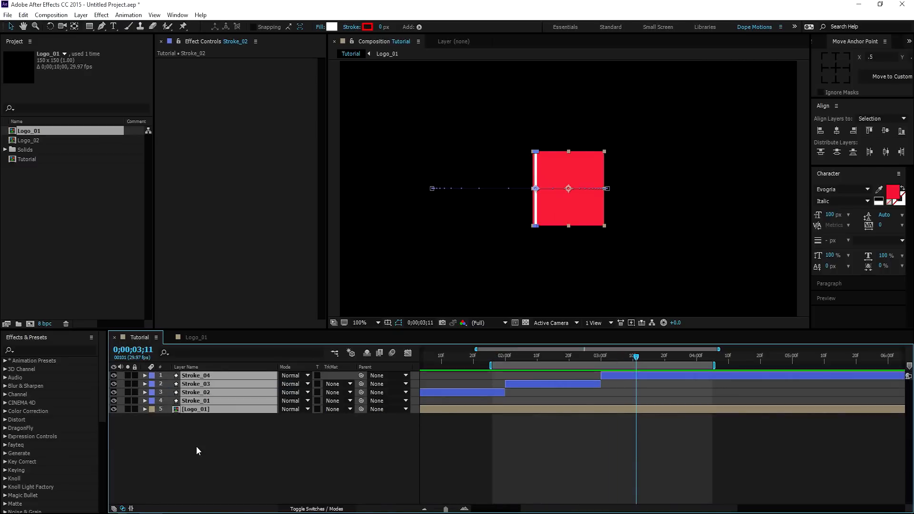
pyautogui.click(196, 449)
# At 2;00, draw a white rectangle about 150 x 147 px over the red square's left side and name its layer matte_01
pyautogui.moveTo(514, 364); pyautogui.dragTo(520, 364)
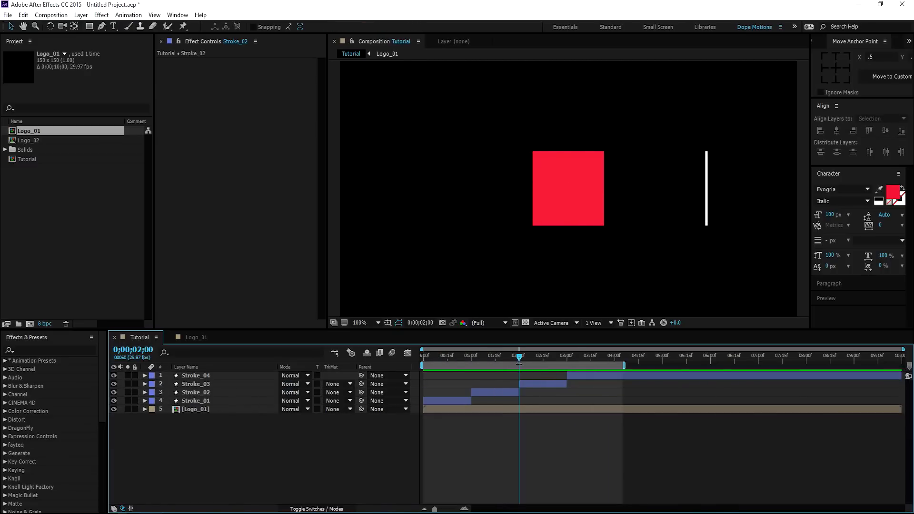
pyautogui.click(89, 26)
pyautogui.moveTo(467, 149); pyautogui.dragTo(538, 222)
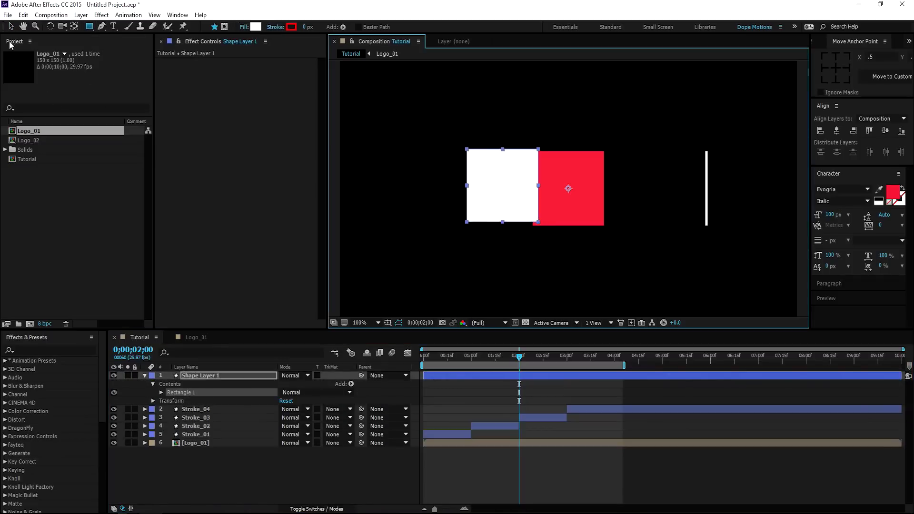
pyautogui.click(10, 26)
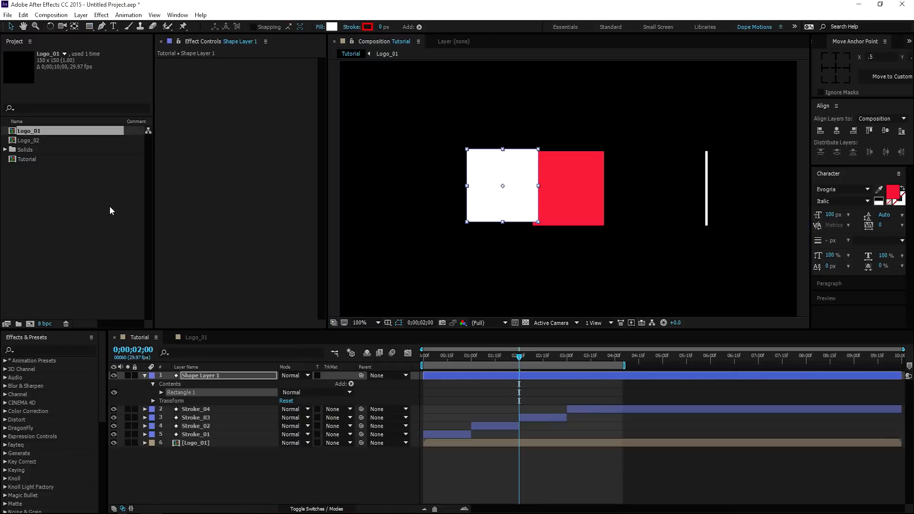
pyautogui.click(193, 375)
pyautogui.press('Return')
pyautogui.write('matte_01')
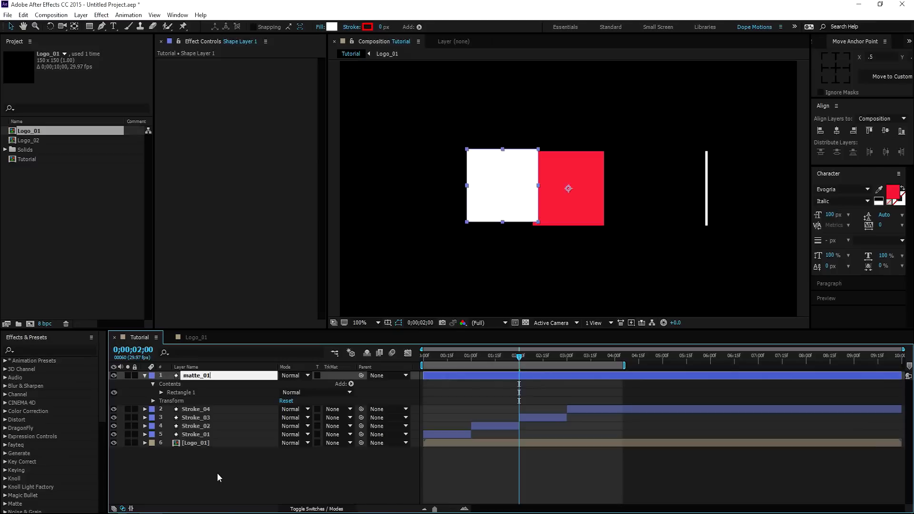
pyautogui.click(217, 472)
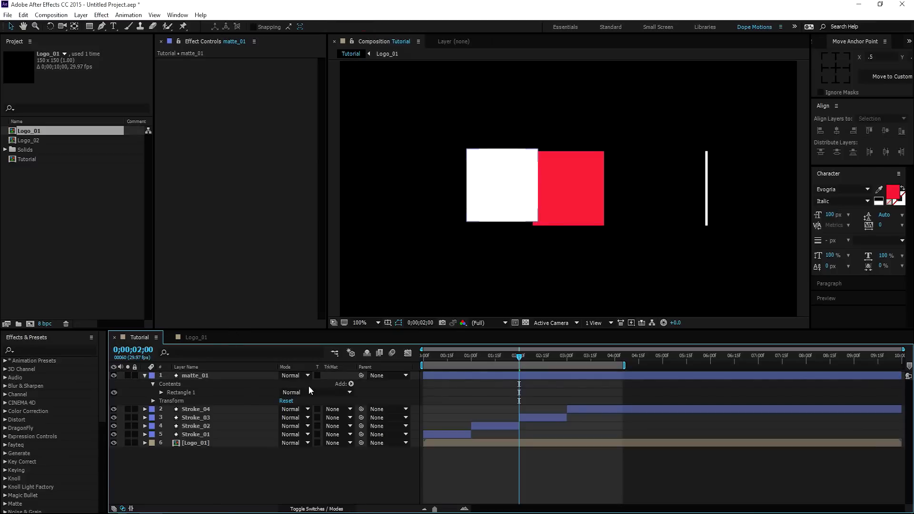
# Set the size of matte_01's rectangle path to 150 x 150
pyautogui.click(161, 392)
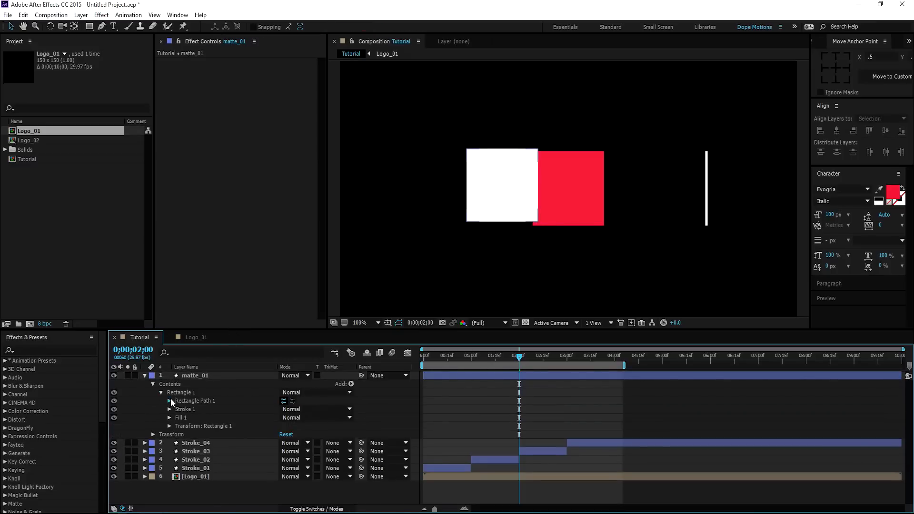
pyautogui.click(169, 401)
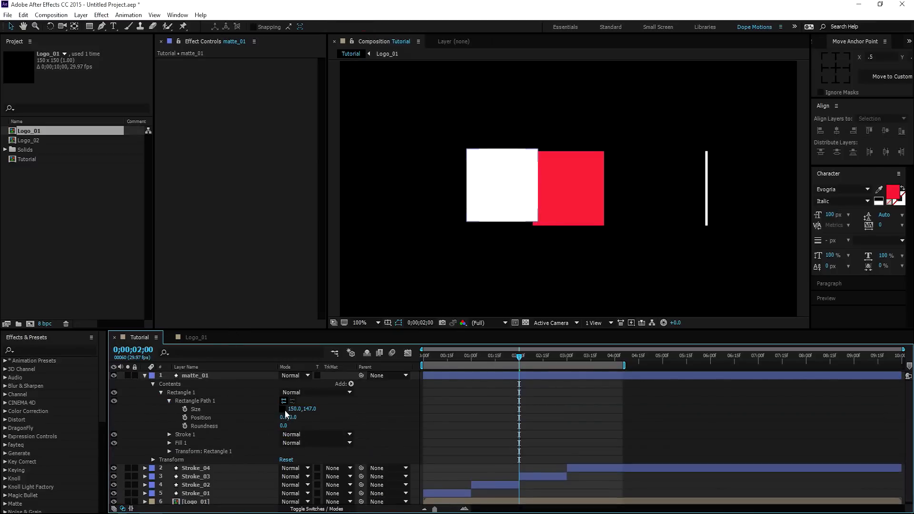
pyautogui.click(309, 409)
pyautogui.write('150')
pyautogui.press('Return')
# Center matte_01's anchor point and align the layer to the composition's center horizontally and vertically
pyautogui.click(190, 375)
pyautogui.click(835, 68)
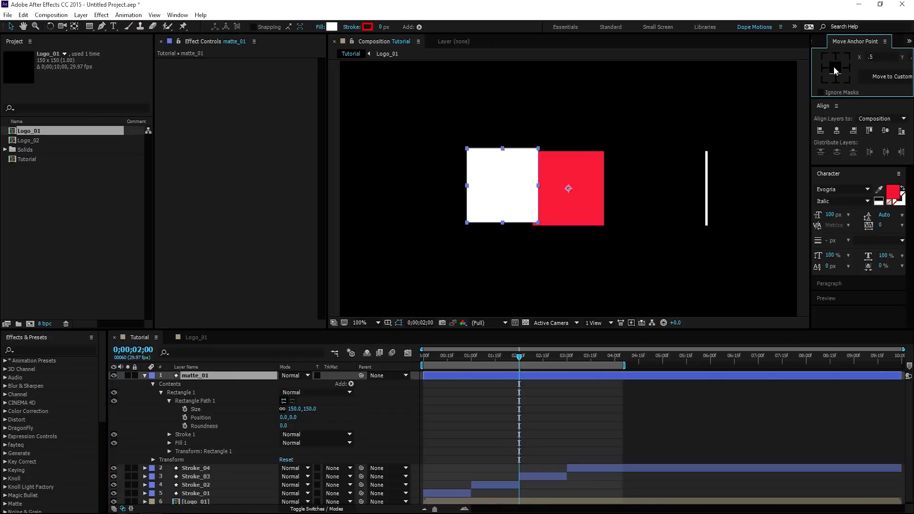
pyautogui.click(838, 132)
pyautogui.click(885, 131)
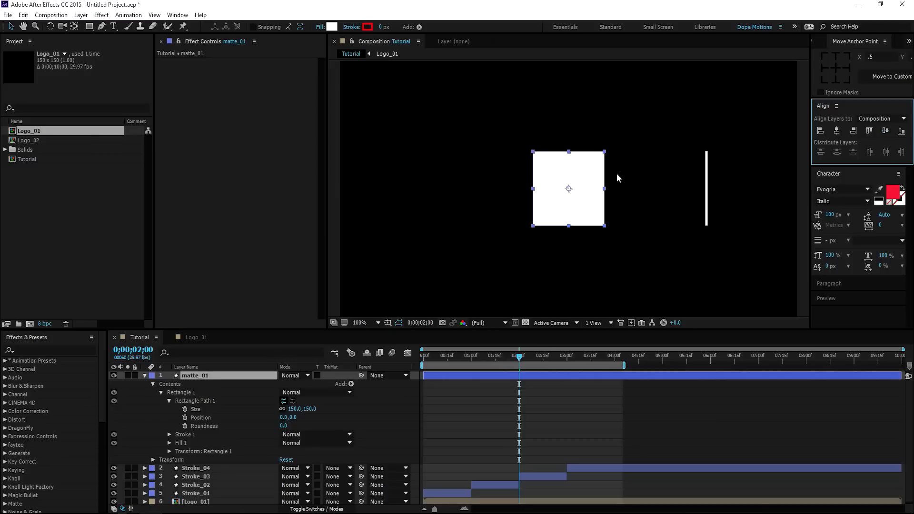
# Change matte_01's fill color to near-black 0C0C0C
pyautogui.click(196, 376)
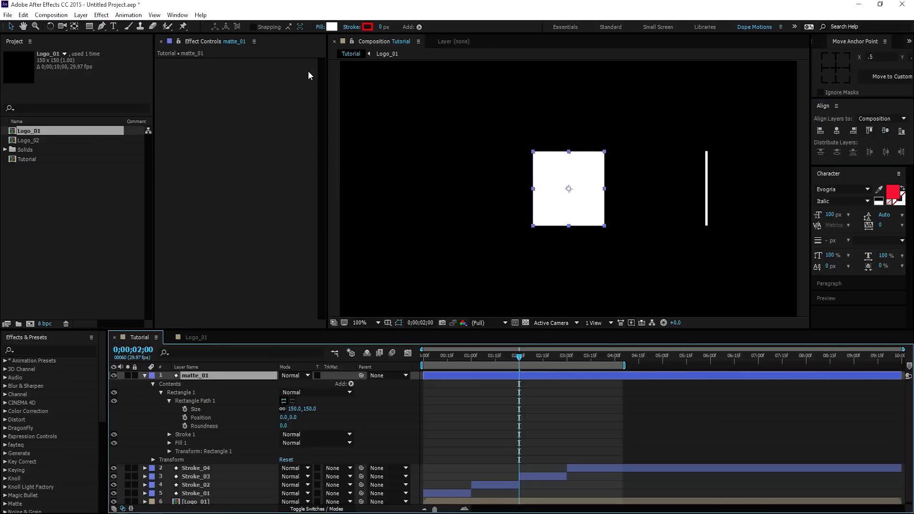
pyautogui.click(330, 27)
pyautogui.moveTo(447, 440); pyautogui.dragTo(388, 460)
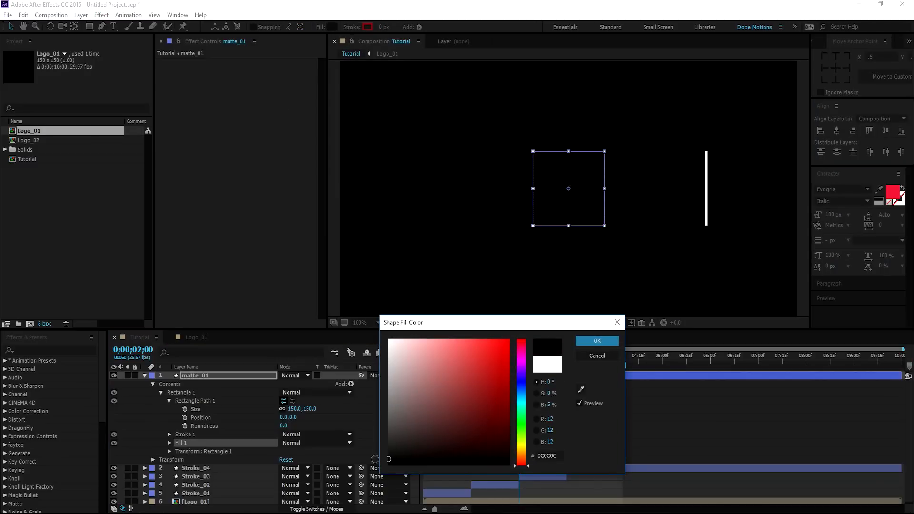
pyautogui.click(596, 341)
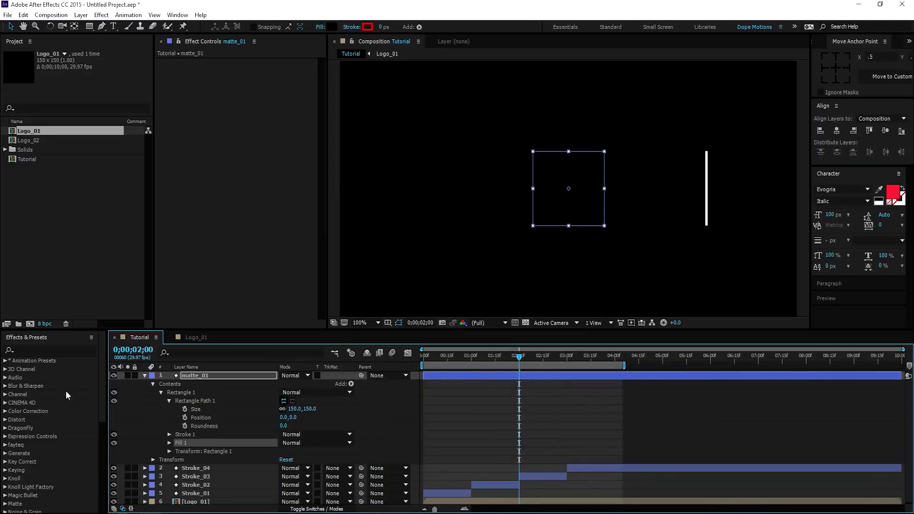
# Widen matte_01 by setting its scale to 351% horizontally while keeping 100% vertically
pyautogui.click(189, 376)
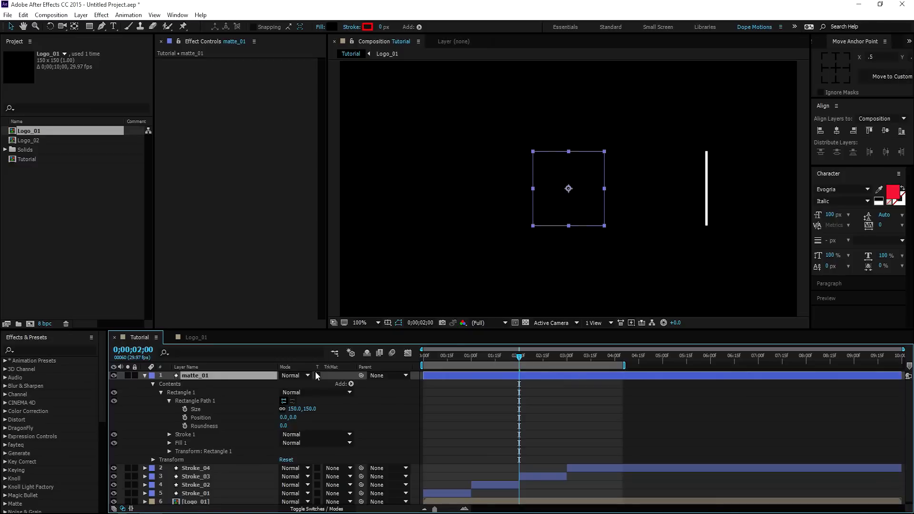
pyautogui.press('s')
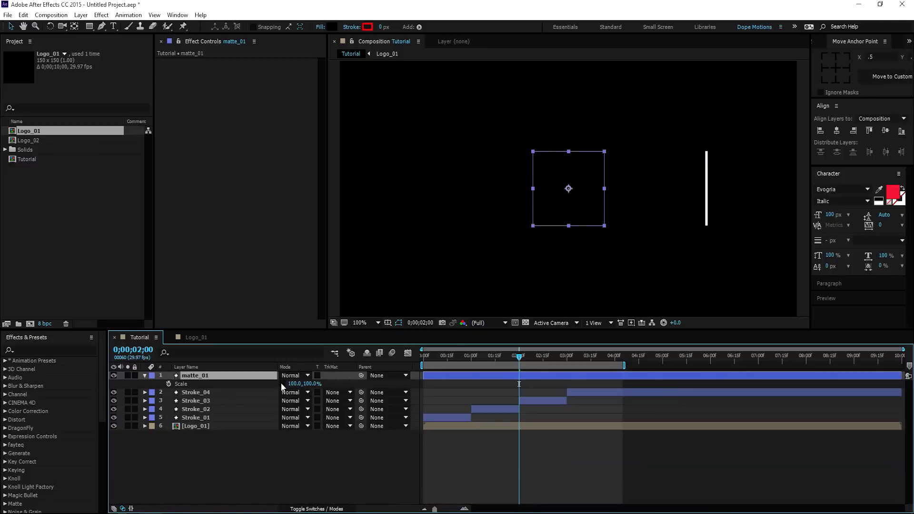
pyautogui.moveTo(309, 385); pyautogui.dragTo(332, 383)
pyautogui.hotkey('ctrl', 'z')
pyautogui.moveTo(293, 383); pyautogui.dragTo(422, 385)
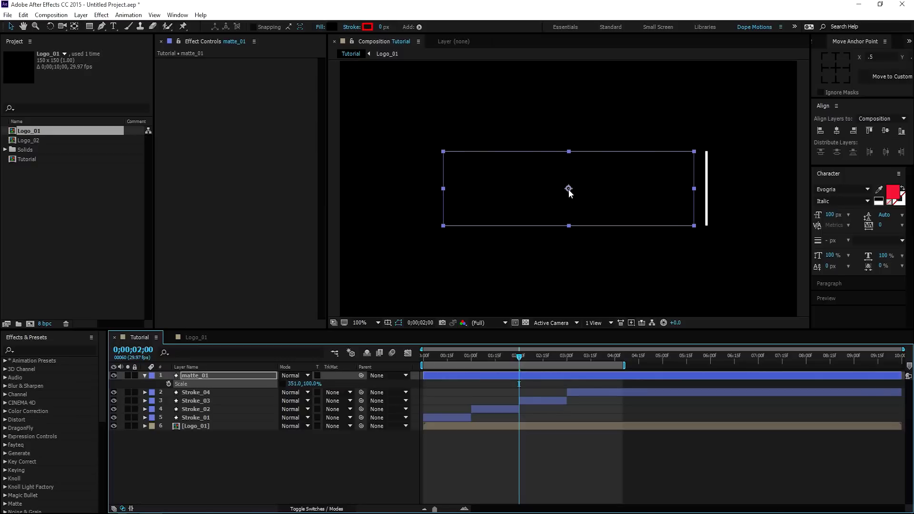
# Move matte_01 horizontally so its left edge sits just right of the white line
pyautogui.click(569, 189)
pyautogui.click(605, 190)
pyautogui.moveTo(546, 210); pyautogui.dragTo(809, 219)
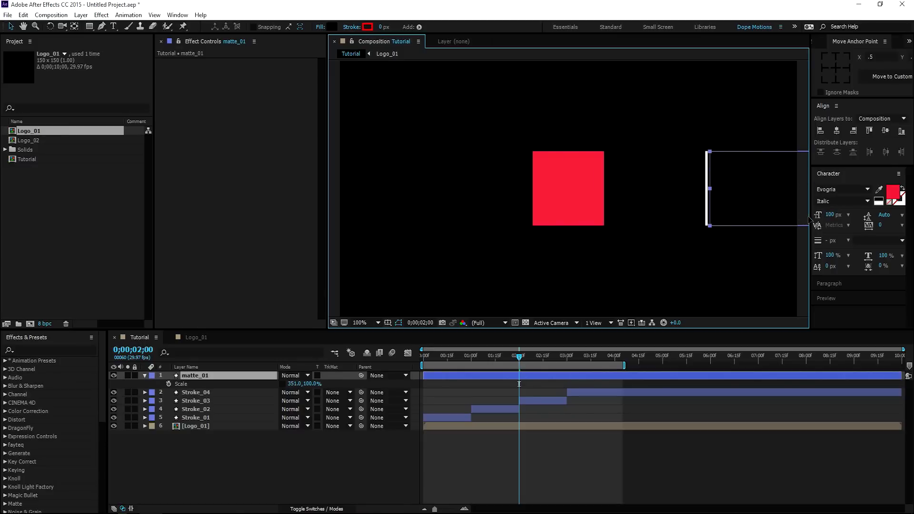
# Fine-tune matte_01's horizontal position so its left edge sits flush against the white line
pyautogui.press('.')
pyautogui.press('h')
pyautogui.moveTo(743, 204); pyautogui.dragTo(479, 220)
pyautogui.press('v')
pyautogui.click(527, 322)
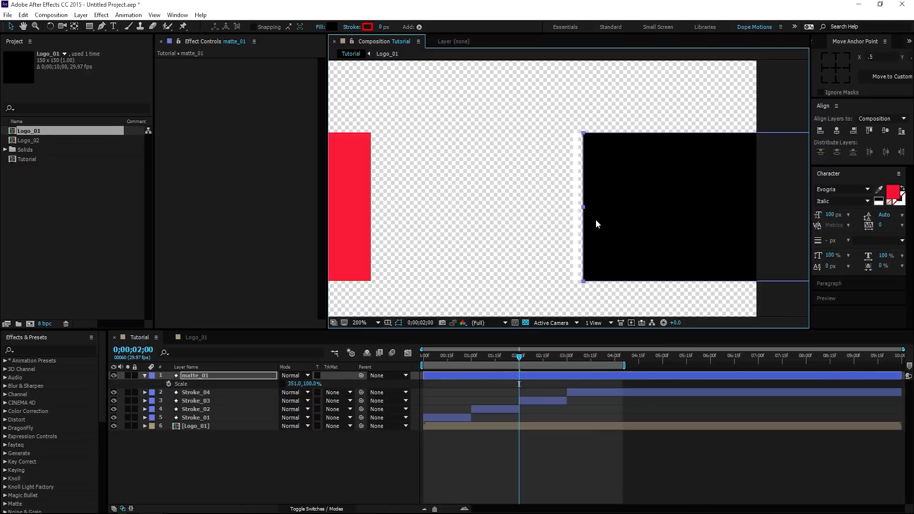
pyautogui.press('.')
pyautogui.moveTo(619, 213); pyautogui.dragTo(607, 213)
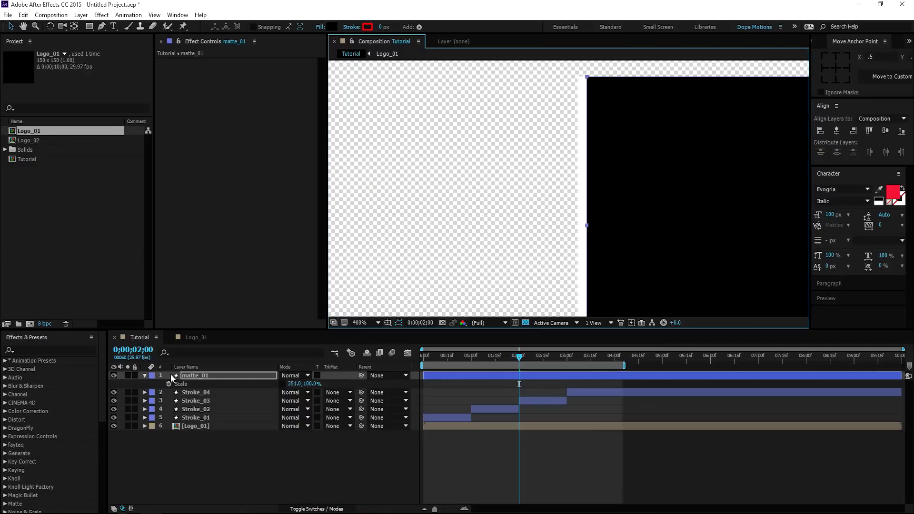
# Move matte_01 below the four Stroke layers, directly above Logo_01 in the layer stack
pyautogui.moveTo(189, 374); pyautogui.dragTo(187, 418)
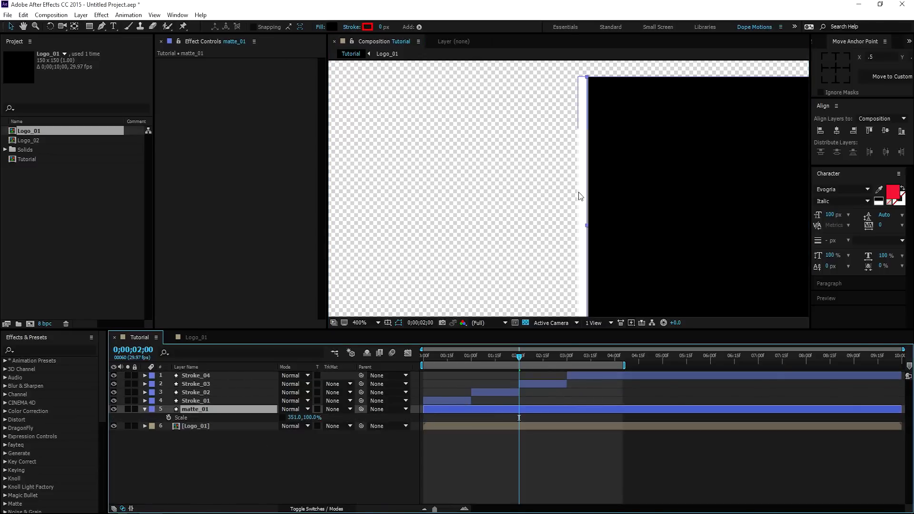
pyautogui.scroll(-4, 579, 192)
pyautogui.click(525, 323)
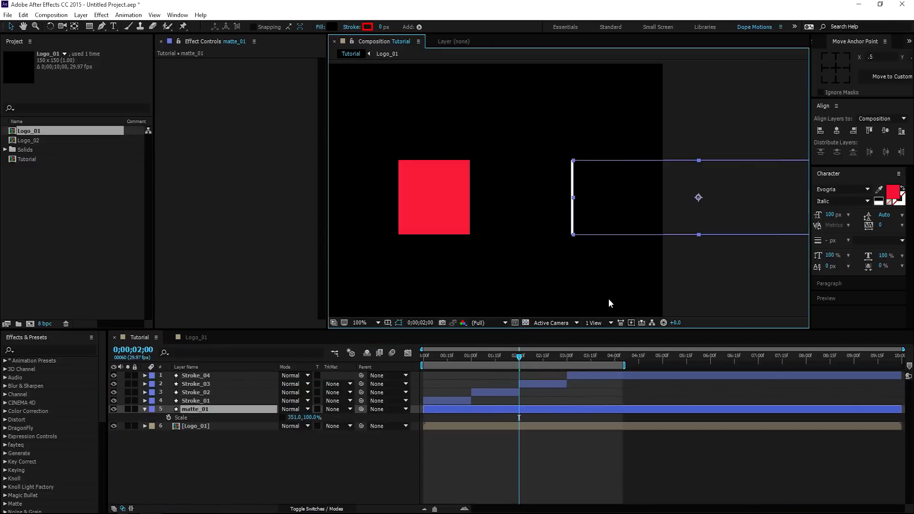
# Trim the start of matte_01 to 0;00;02;00
pyautogui.click(523, 408)
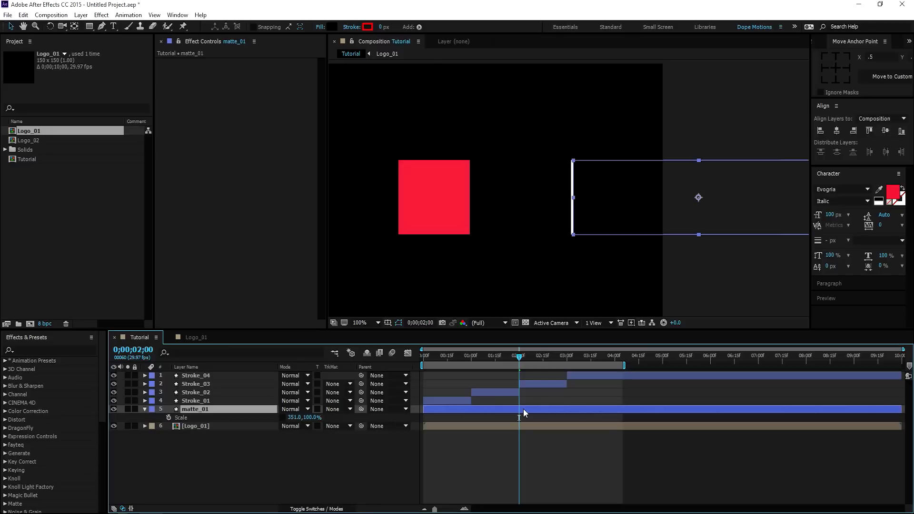
pyautogui.hotkey('alt', '[')
pyautogui.press('=')
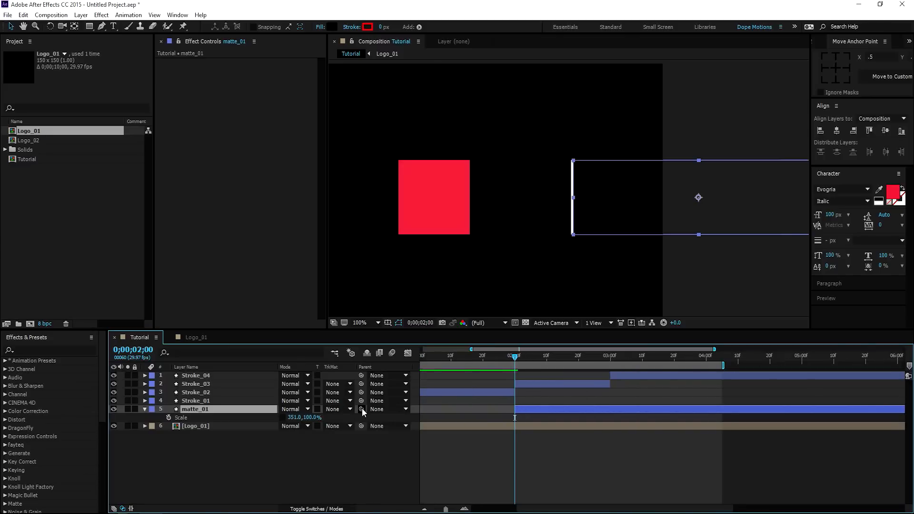
# Parent matte_01 to Stroke_03 and check at 0;00;02;16 how it follows the line
pyautogui.click(524, 384)
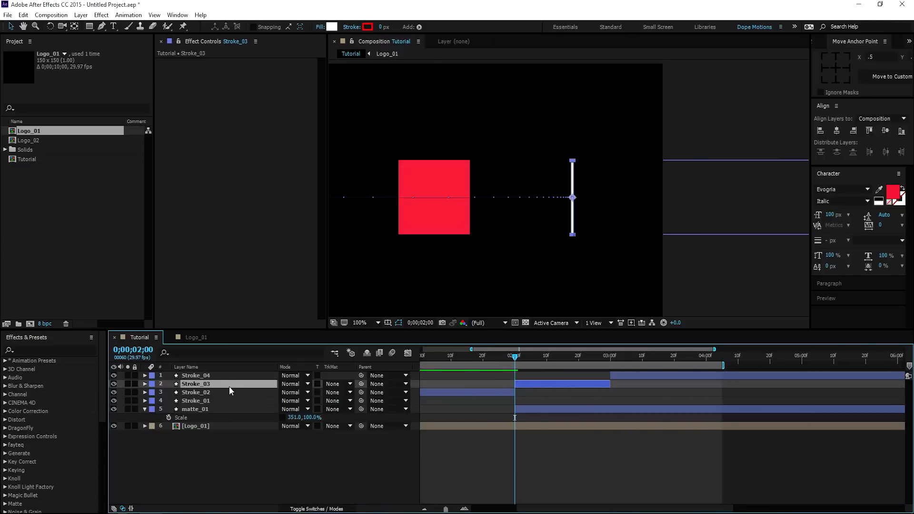
pyautogui.moveTo(361, 408); pyautogui.dragTo(199, 384)
pyautogui.moveTo(516, 358); pyautogui.dragTo(565, 372)
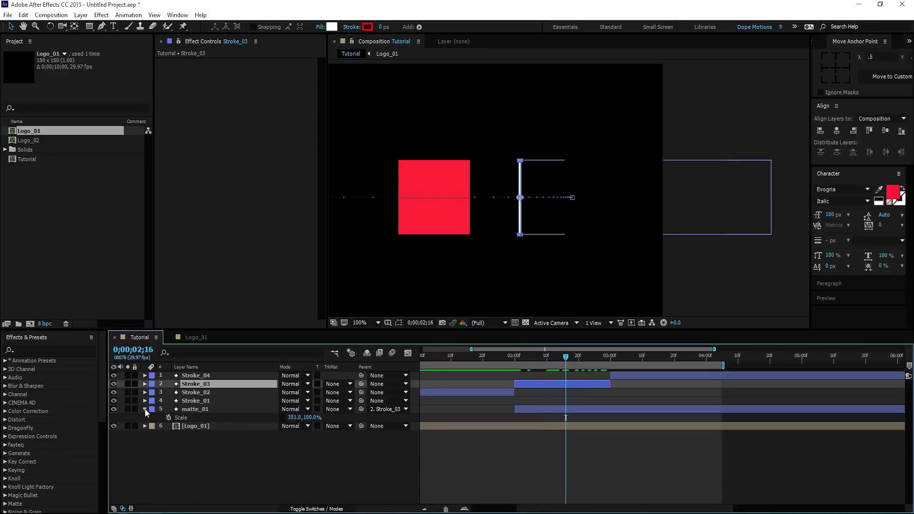
# Set the label colors to Yellow for matte_01 and Red for Logo_01
pyautogui.click(145, 409)
pyautogui.click(190, 409)
pyautogui.click(151, 409)
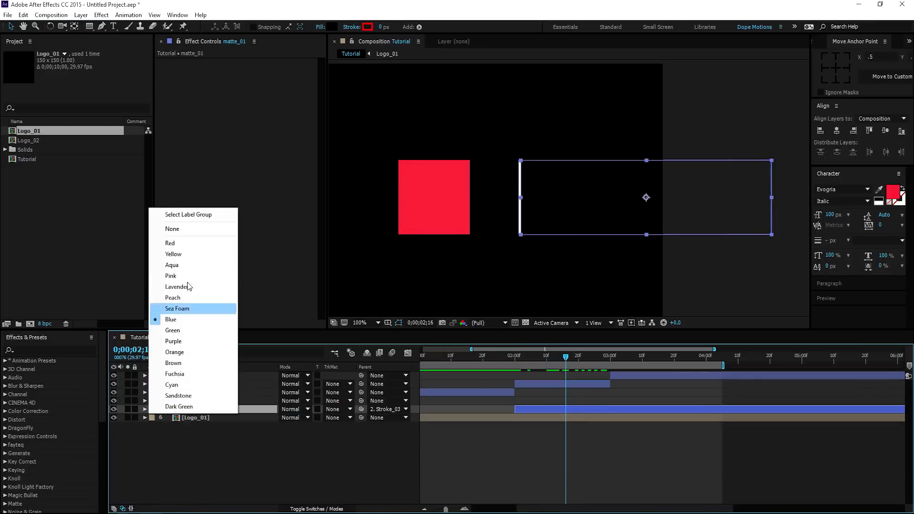
pyautogui.click(172, 253)
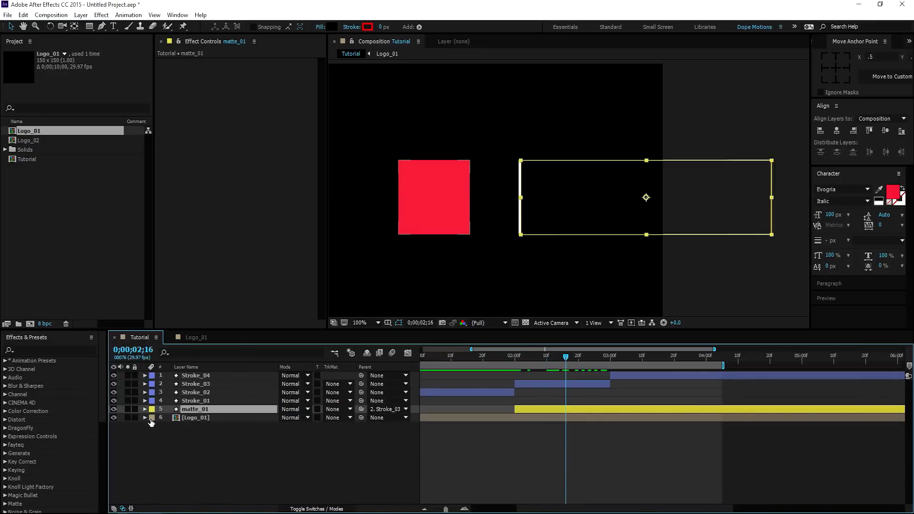
pyautogui.click(151, 418)
pyautogui.click(173, 250)
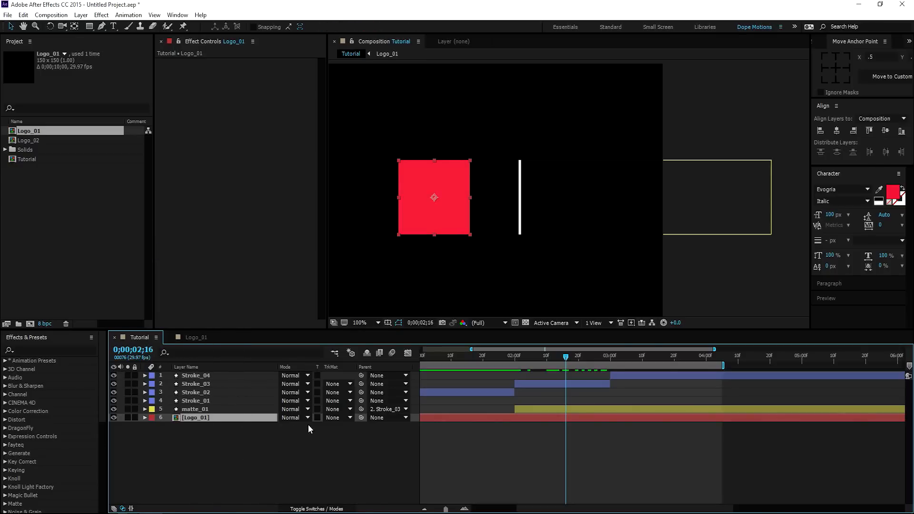
# Apply Alpha Matte "matte_01" to Logo_01 and check the reveal at 0;00;02;21 against a transparent background
pyautogui.click(349, 417)
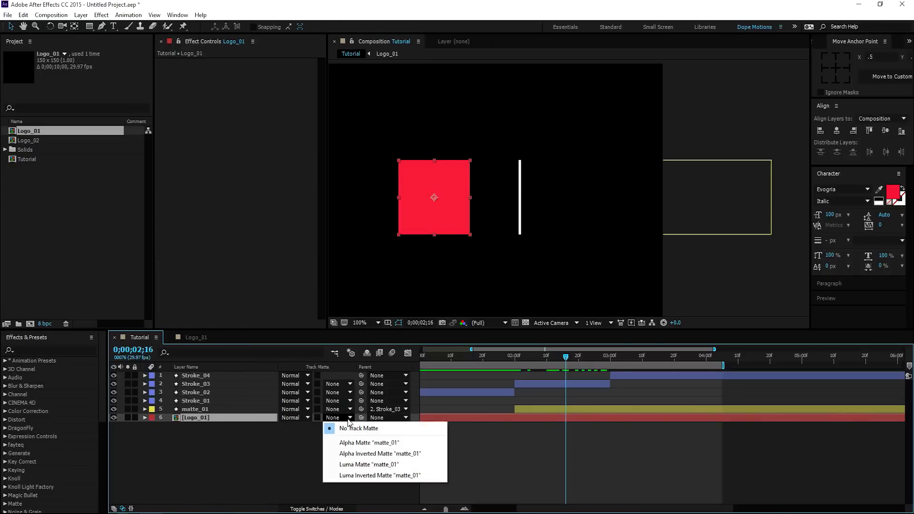
pyautogui.click(350, 436)
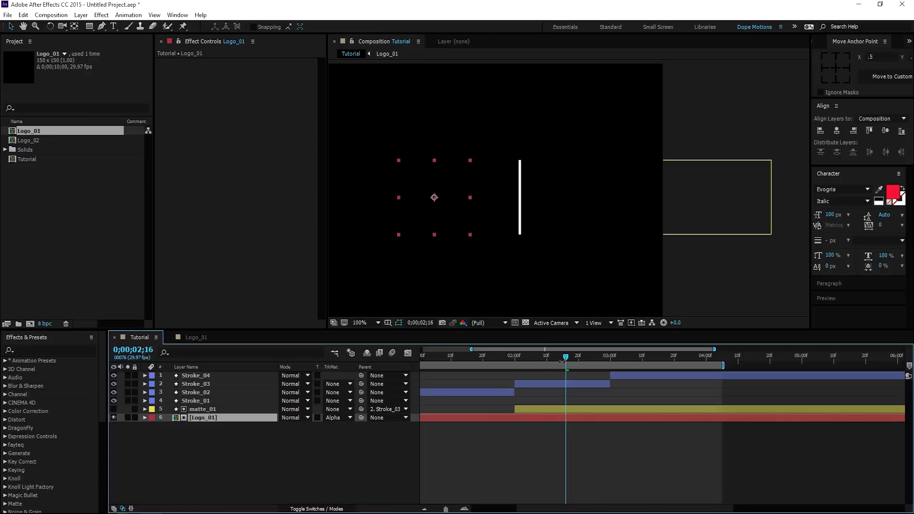
pyautogui.moveTo(564, 358)
pyautogui.mouseDown()
pyautogui.moveTo(592, 358)
pyautogui.moveTo(581, 364)
pyautogui.mouseUp()
pyautogui.moveTo(536, 285); pyautogui.dragTo(672, 261)
pyautogui.press('v')
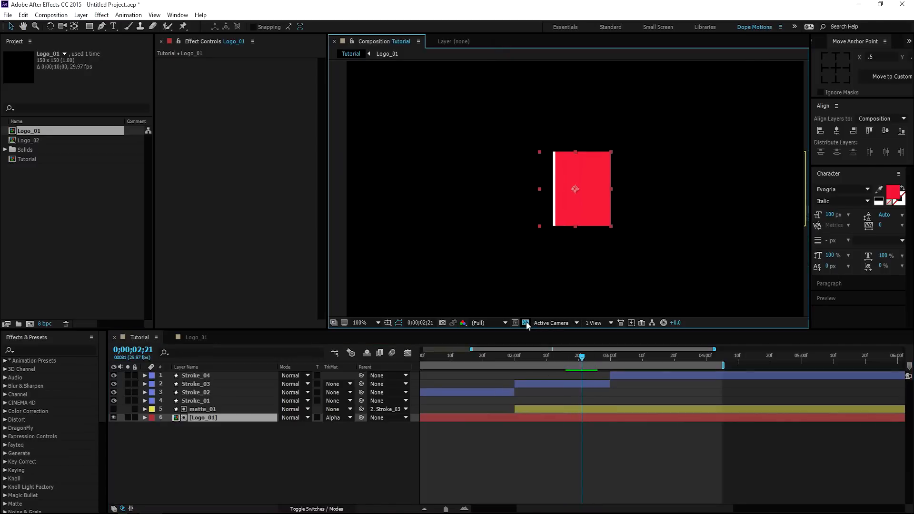
pyautogui.click(526, 323)
# At 0;00;03;00, duplicate matte_01 as matte_02 and make the duplicate visible
pyautogui.moveTo(578, 358); pyautogui.dragTo(609, 361)
pyautogui.hscroll(4, 562, 392)
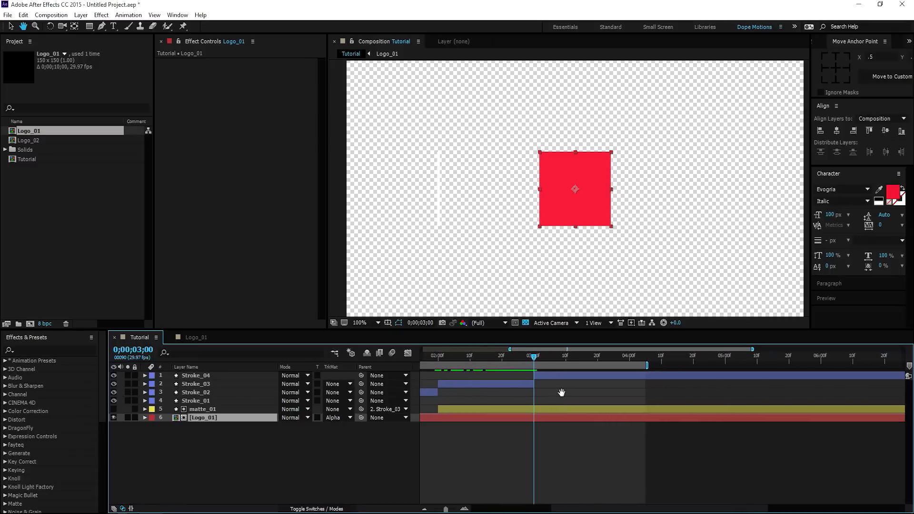
pyautogui.click(196, 409)
pyautogui.hotkey('ctrl', 'd')
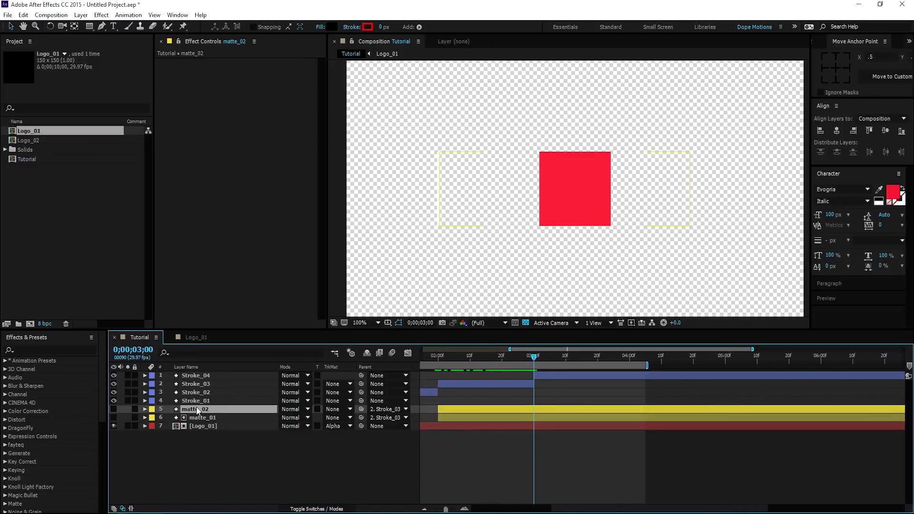
pyautogui.click(114, 409)
# Move matte_02 horizontally to the other side of the white line, with its right edge against the line
pyautogui.moveTo(643, 201); pyautogui.dragTo(393, 206)
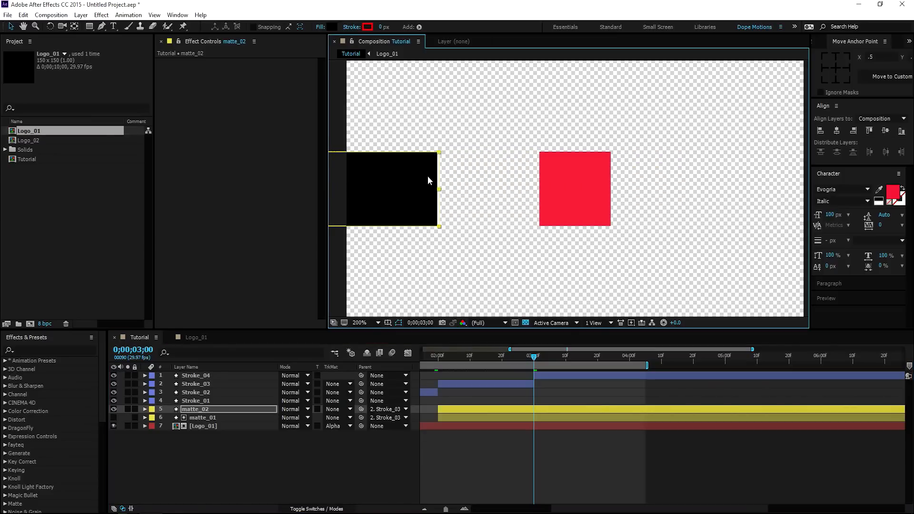
pyautogui.scroll(1, 427, 176)
pyautogui.moveTo(437, 187); pyautogui.dragTo(644, 195)
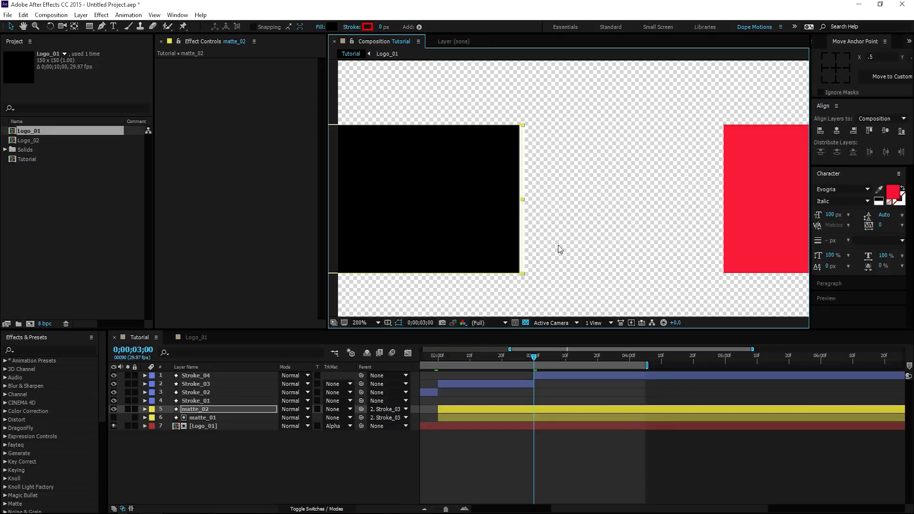
pyautogui.scroll(-1, 559, 245)
pyautogui.moveTo(651, 237); pyautogui.dragTo(539, 232)
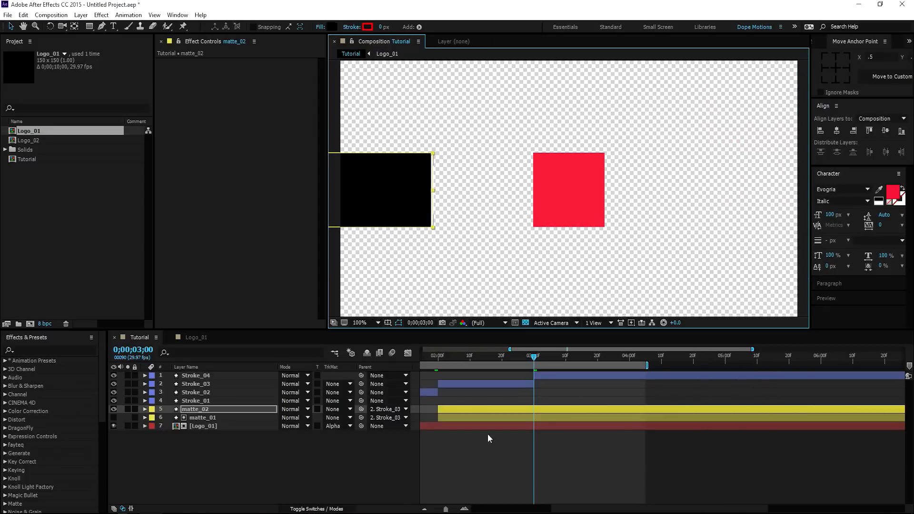
# Trim the start of matte_02 to 0;00;03;00 and parent the layer to Stroke_04
pyautogui.click(205, 409)
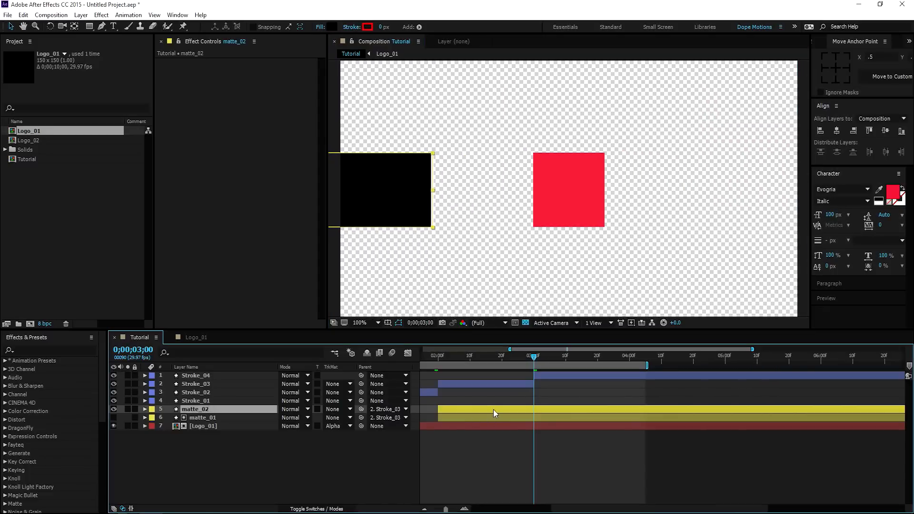
pyautogui.hotkey('alt', '[')
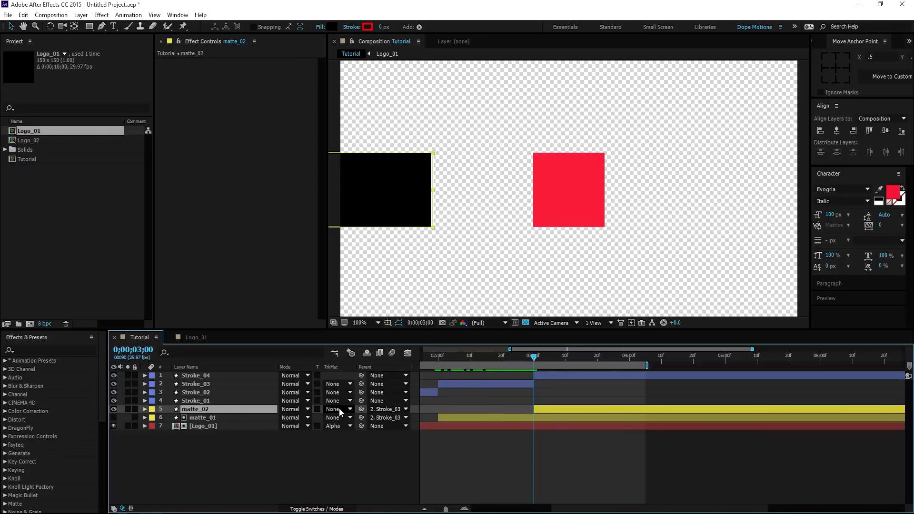
pyautogui.click(570, 375)
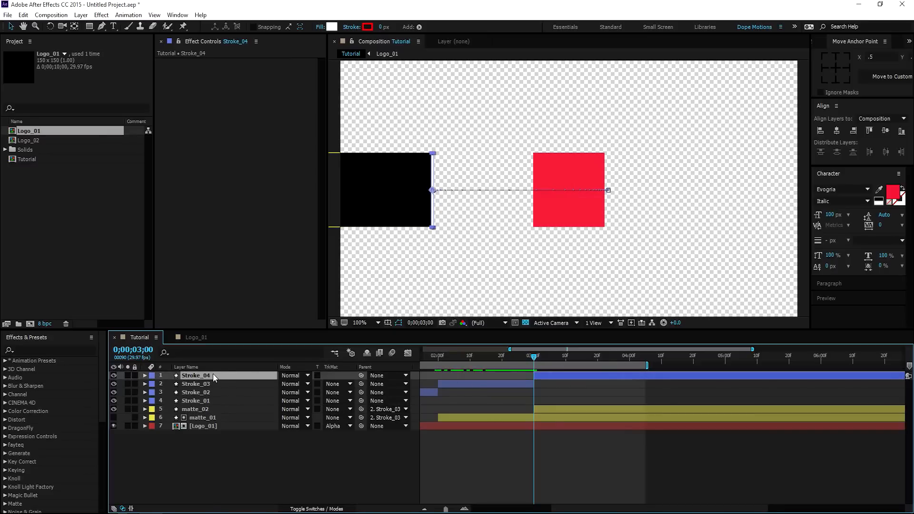
pyautogui.click(345, 410)
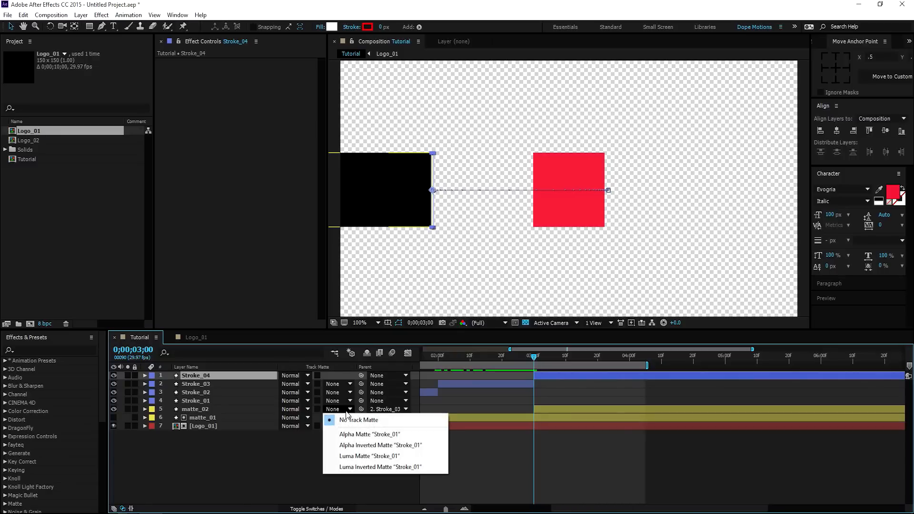
pyautogui.click(376, 409)
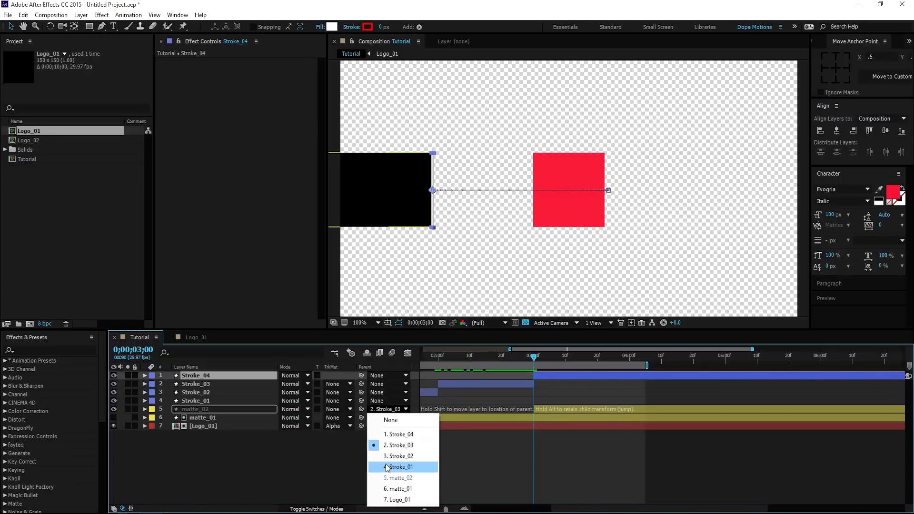
pyautogui.click(391, 434)
pyautogui.moveTo(535, 358); pyautogui.dragTo(560, 371)
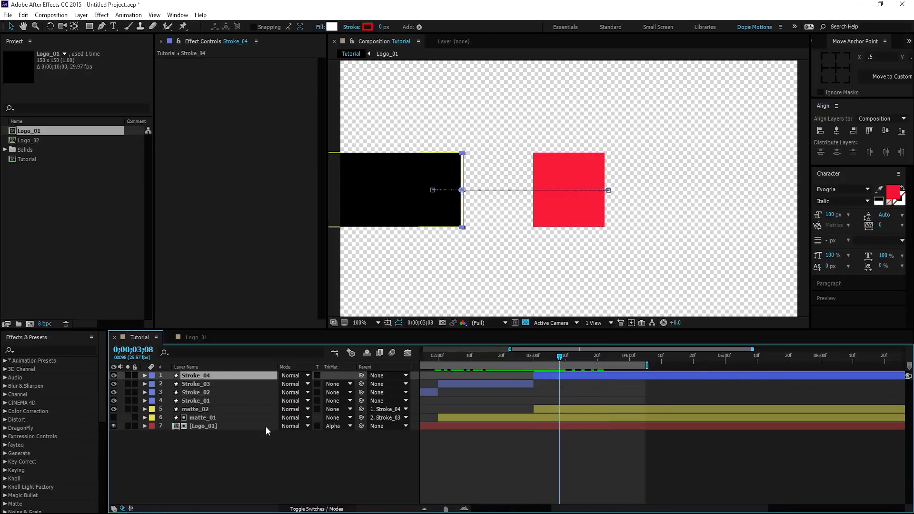
# Add the Logo_02 composition directly below matte_02 in the layer stack and open it for editing
pyautogui.click(205, 410)
pyautogui.moveTo(24, 138); pyautogui.dragTo(183, 417)
pyautogui.doubleClick(199, 418)
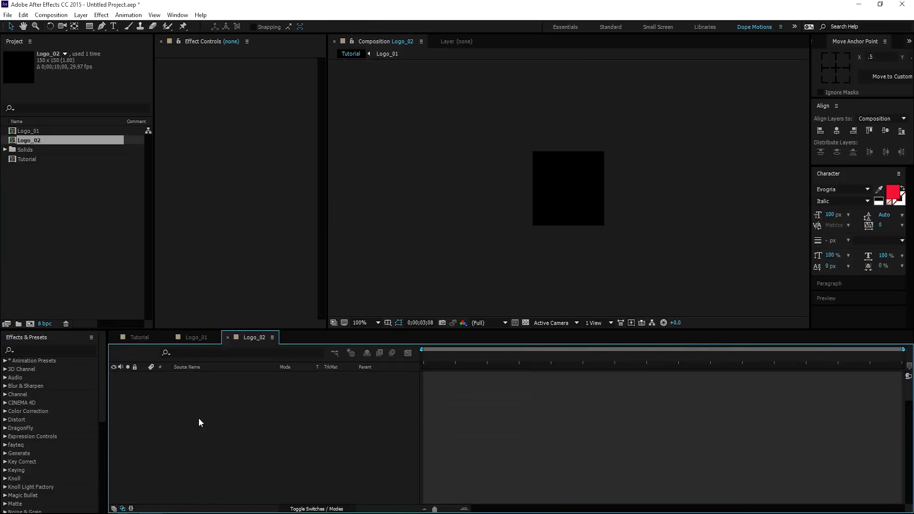
# Create a bright blue 150 x 150 px solid named BG in Logo_02, and return to the Tutorial composition
pyautogui.hotkey('ctrl', 'y')
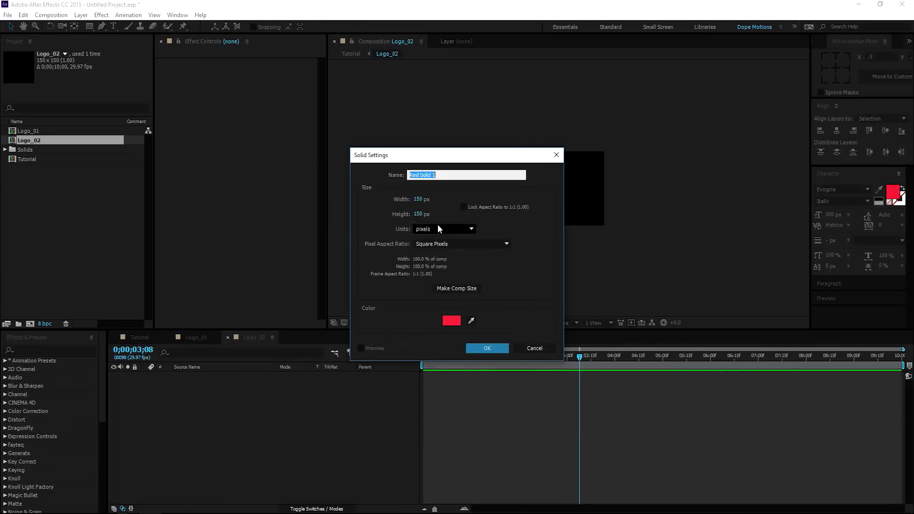
pyautogui.write('BG')
pyautogui.click(451, 320)
pyautogui.moveTo(523, 396); pyautogui.dragTo(522, 394)
pyautogui.click(581, 342)
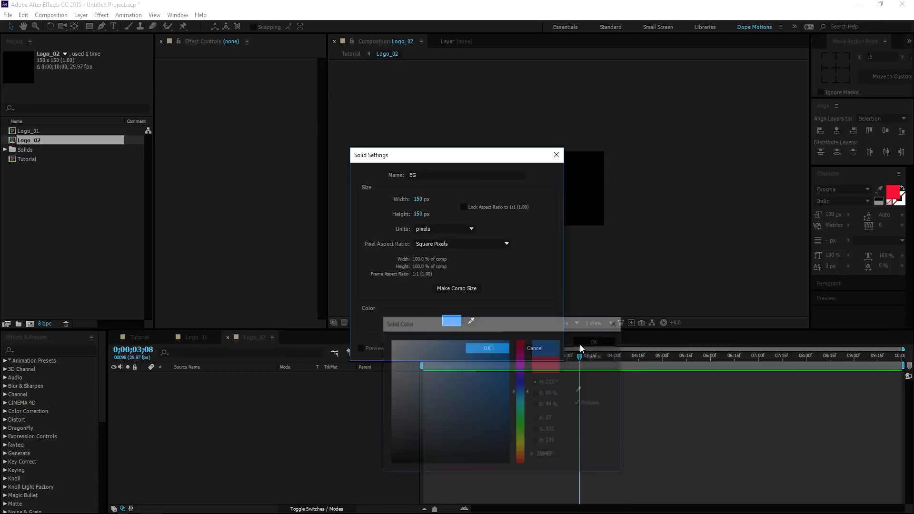
pyautogui.click(495, 346)
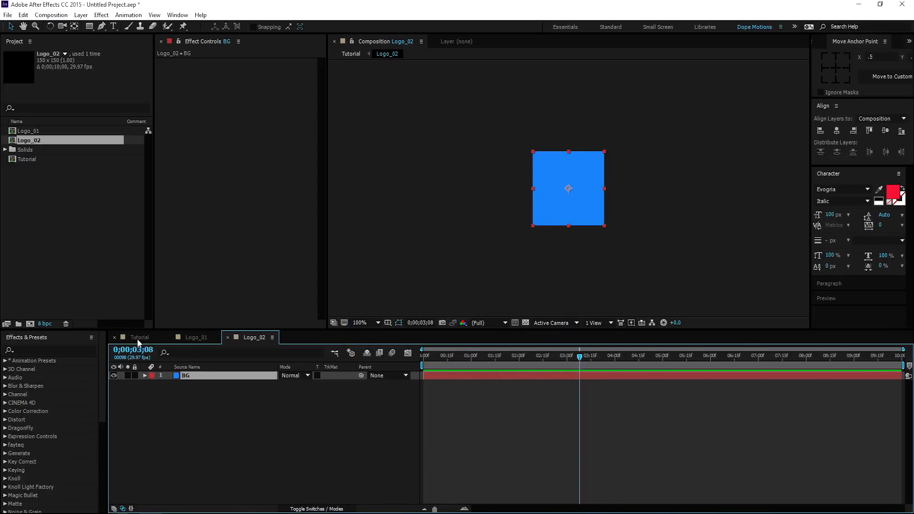
pyautogui.click(140, 338)
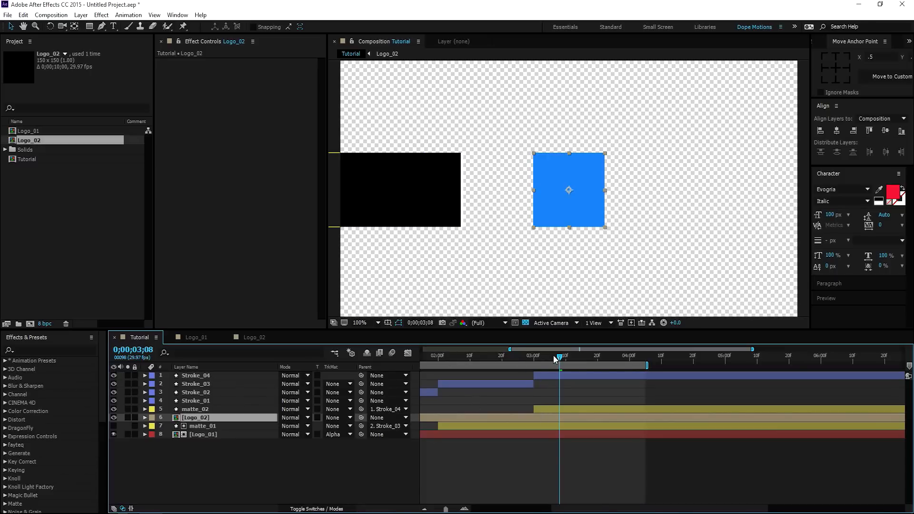
# Try Alpha Inverted Matte "matte_02" on Logo_02 and check the transition around 0;00;03;15
pyautogui.moveTo(559, 356); pyautogui.dragTo(576, 359)
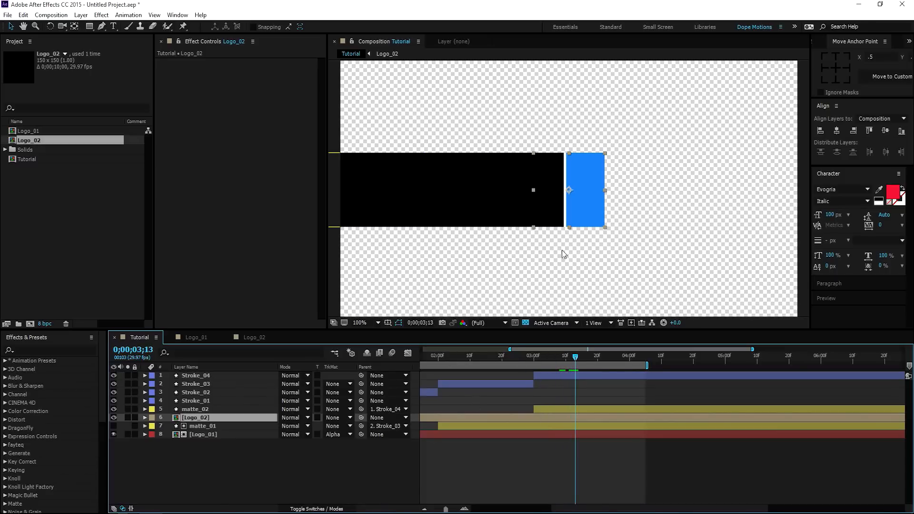
pyautogui.click(346, 418)
pyautogui.click(358, 453)
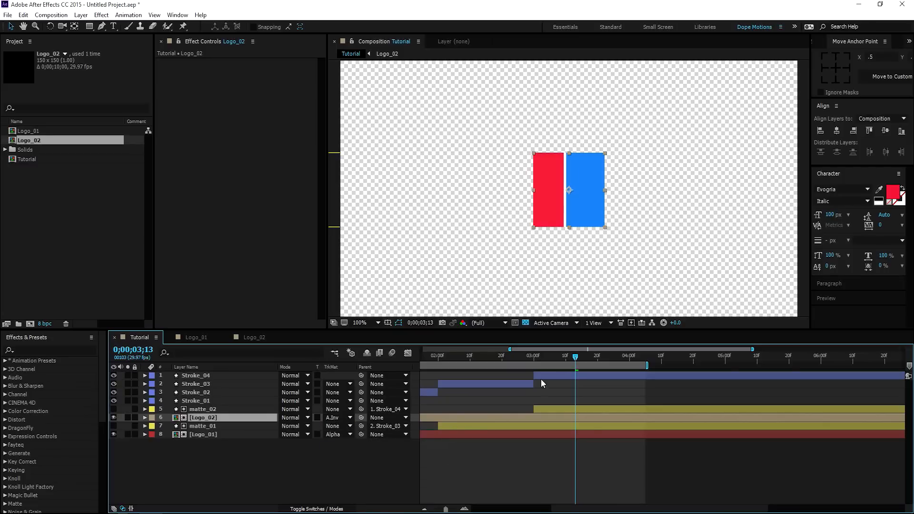
pyautogui.moveTo(573, 357)
pyautogui.mouseDown()
pyautogui.moveTo(520, 356)
pyautogui.moveTo(590, 362)
pyautogui.moveTo(581, 362)
pyautogui.mouseUp()
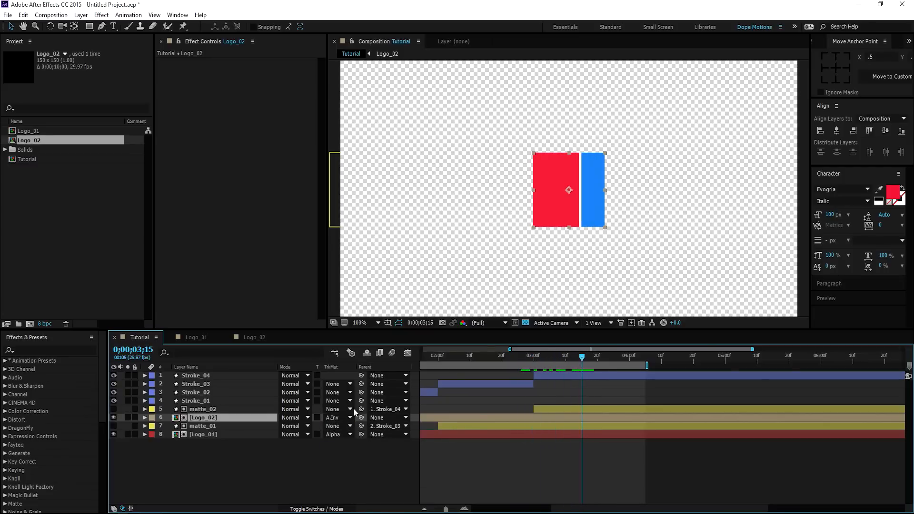
# Set Logo_02's track matte to Alpha Matte "matte_02" and check the transition up to 0;00;04;00
pyautogui.click(348, 421)
pyautogui.click(353, 440)
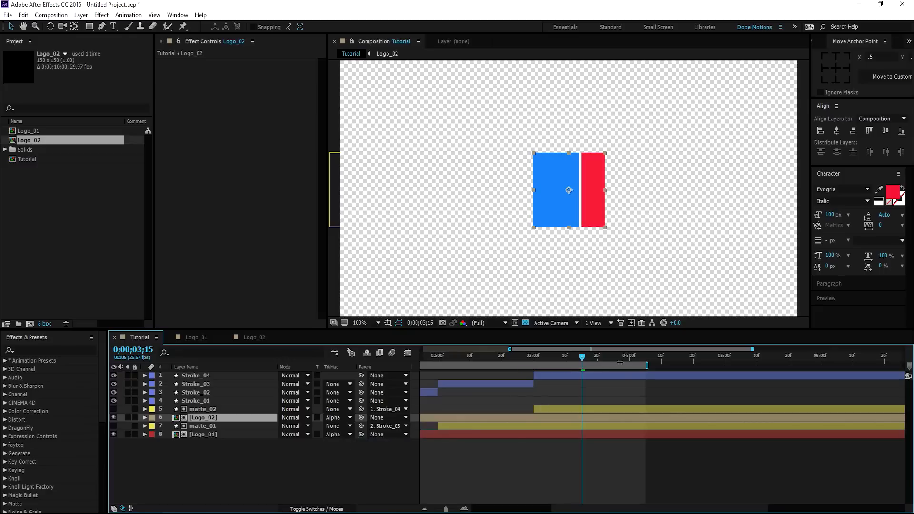
pyautogui.moveTo(579, 361); pyautogui.dragTo(627, 365)
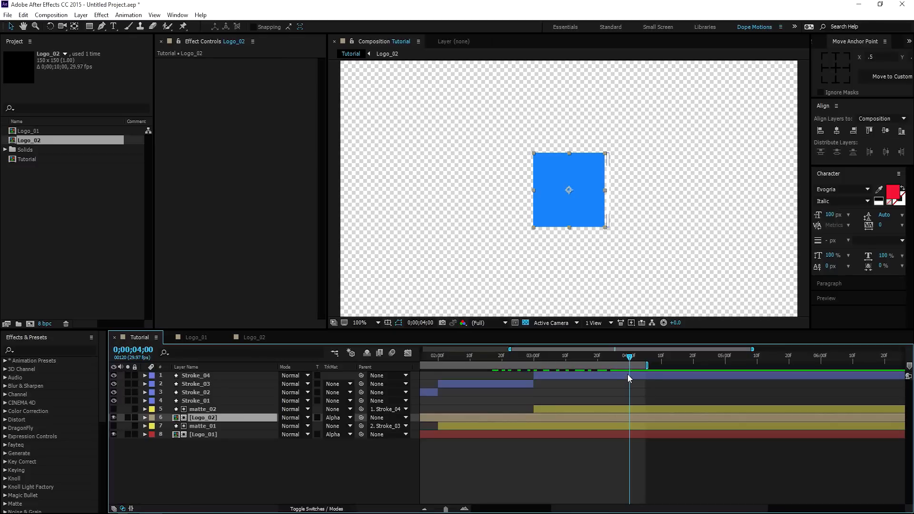
# Split Stroke_04 at 0;00;04;00 and remove the X Position keyframes from the new top layer
pyautogui.click(628, 378)
pyautogui.hotkey('ctrl', 'shift', 'd')
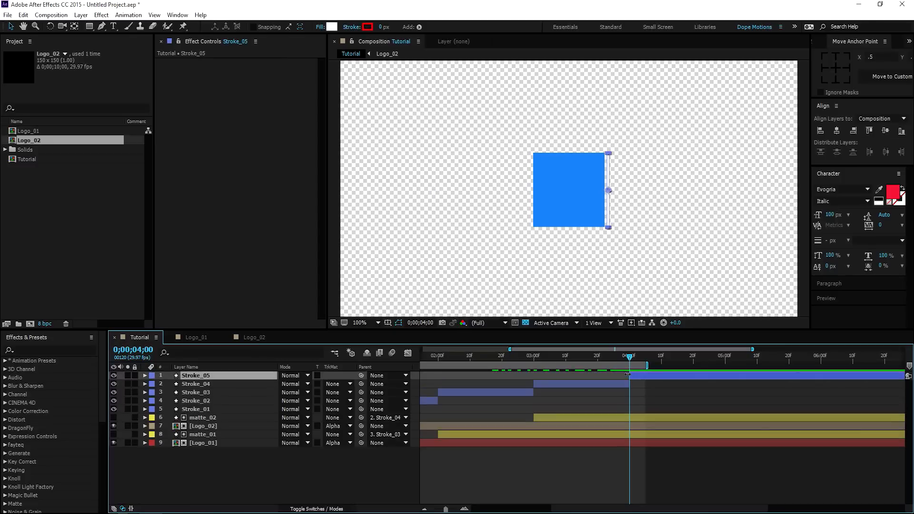
pyautogui.press('u')
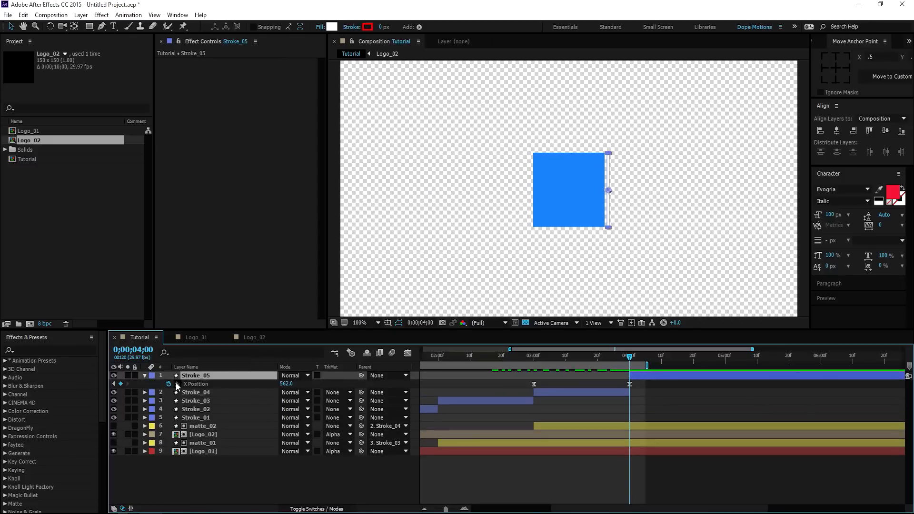
pyautogui.click(169, 384)
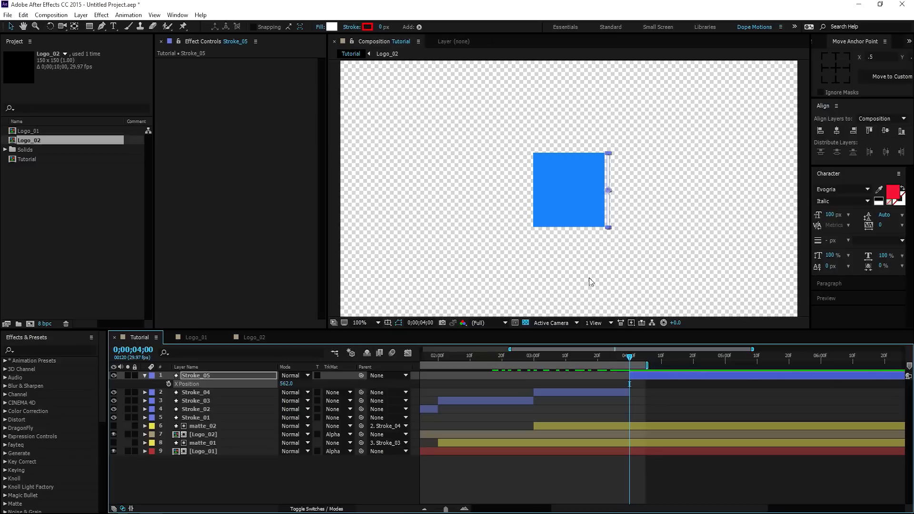
# Turn off the transparency grid and start the work area at 0;00;03;23
pyautogui.click(526, 322)
pyautogui.press('.')
pyautogui.moveTo(629, 216); pyautogui.dragTo(515, 215)
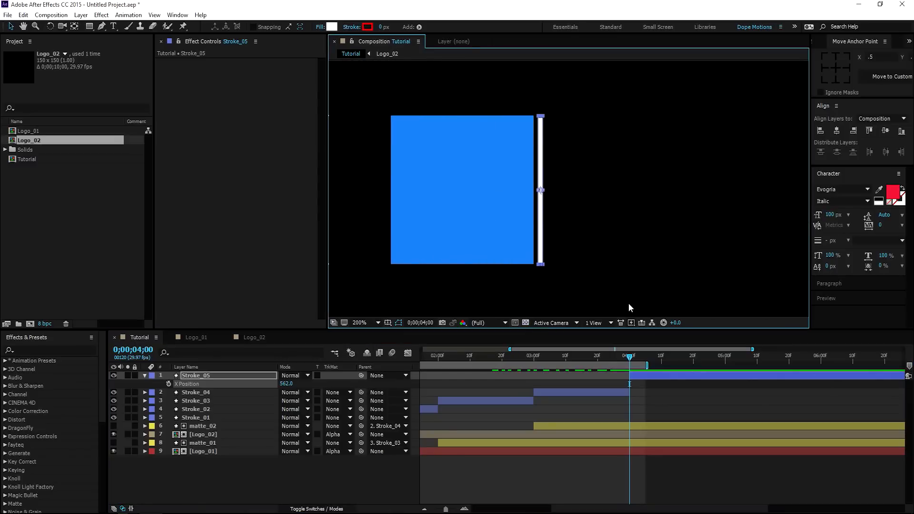
pyautogui.moveTo(632, 410); pyautogui.dragTo(543, 412)
pyautogui.moveTo(557, 365); pyautogui.dragTo(632, 364)
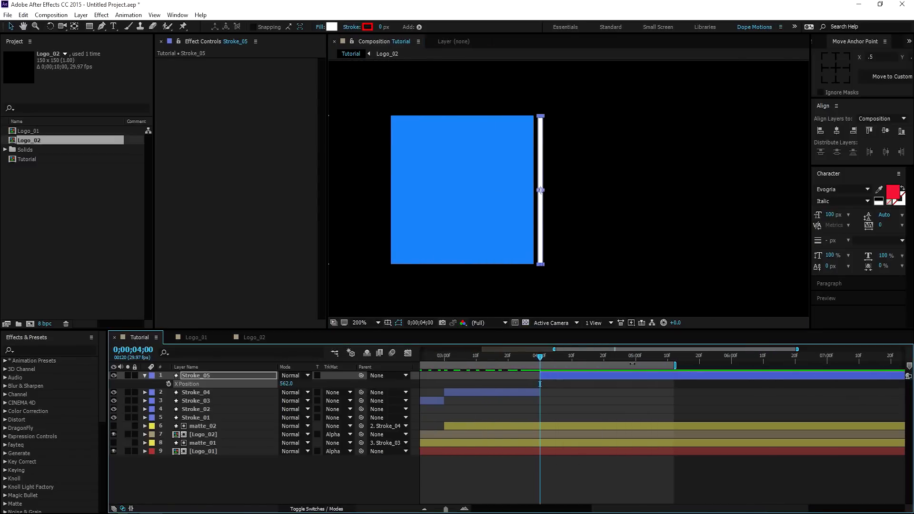
pyautogui.click(518, 358)
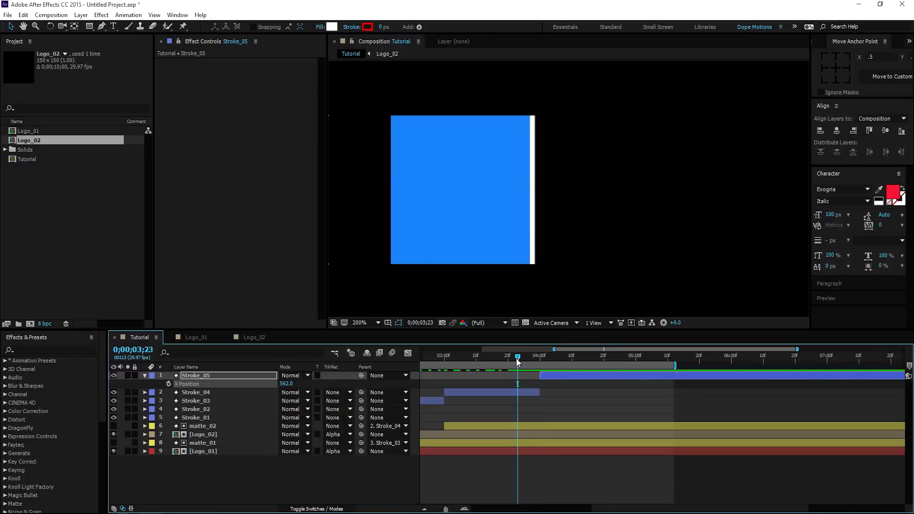
pyautogui.press('b')
pyautogui.click(540, 357)
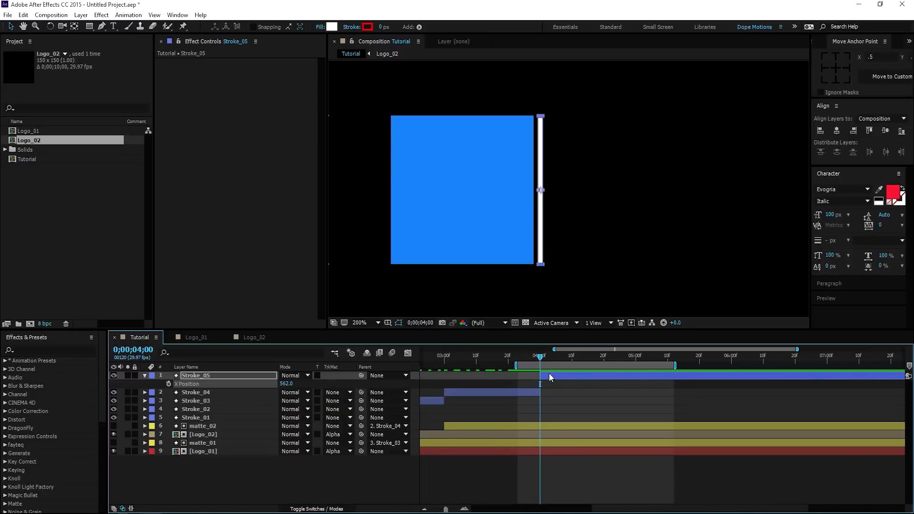
# Add a Size keyframe to Stroke_05's Rectangle Path 1 at 0;00;04;00
pyautogui.click(145, 375)
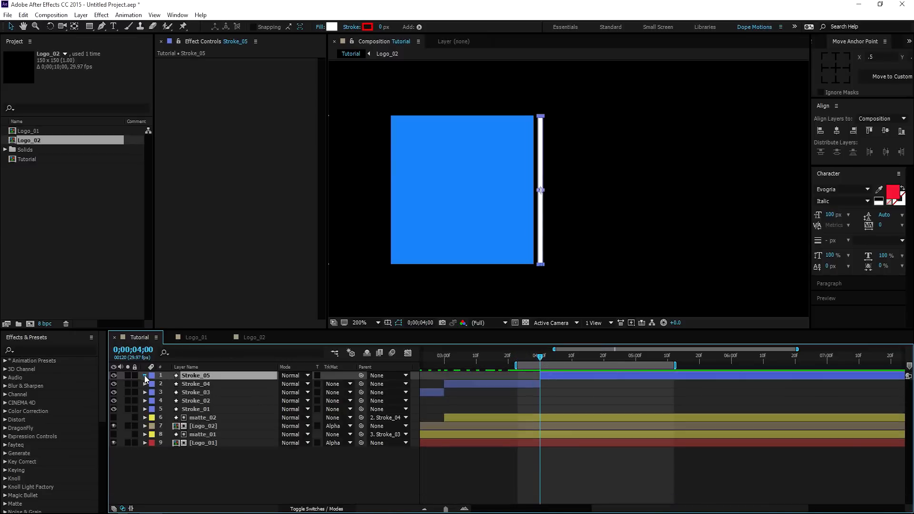
pyautogui.click(144, 375)
pyautogui.click(153, 393)
pyautogui.click(153, 384)
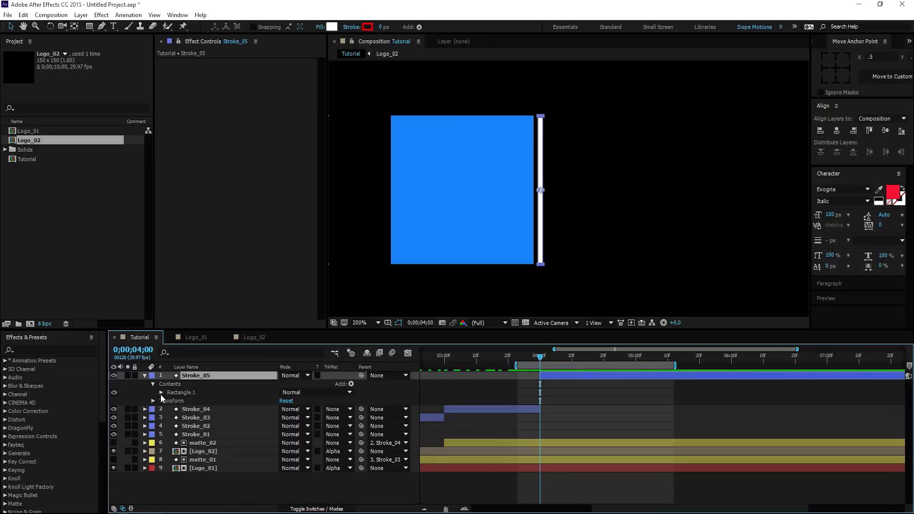
pyautogui.click(161, 394)
pyautogui.click(169, 401)
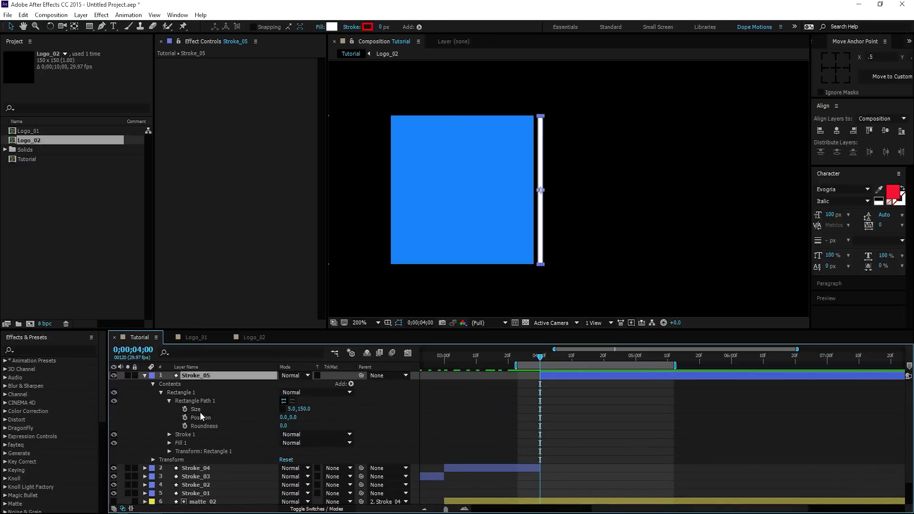
pyautogui.click(185, 409)
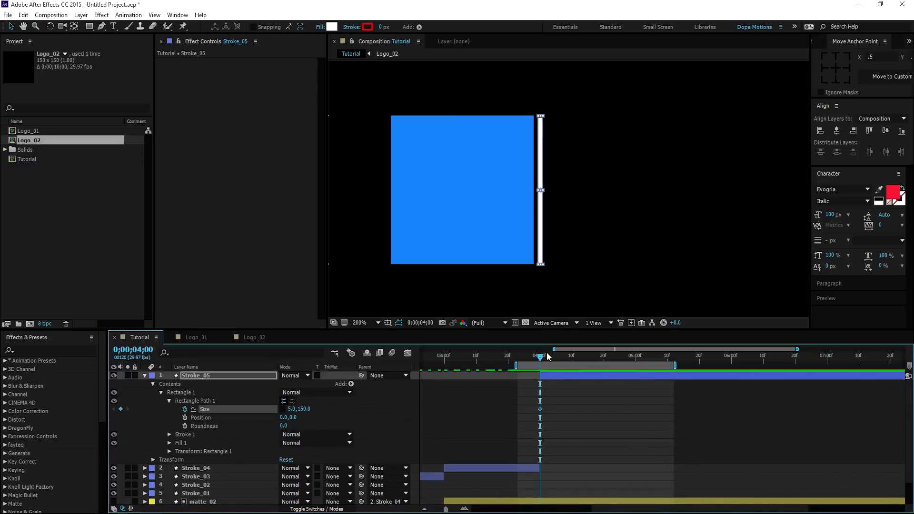
# Keyframe Stroke_05's rectangle Size at 5, 5 on 0;00;04;20 and 8, 8 on 0;00;04;23
pyautogui.moveTo(551, 358); pyautogui.dragTo(604, 364)
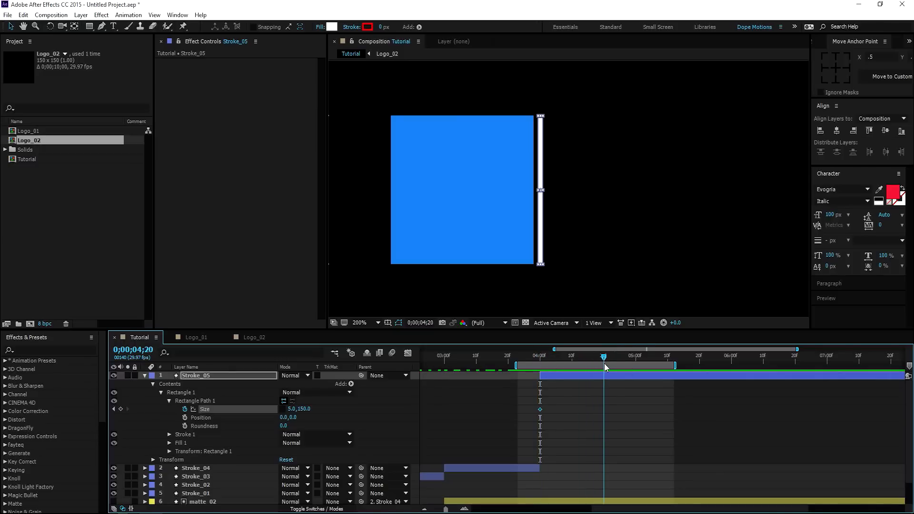
pyautogui.click(303, 408)
pyautogui.write('5')
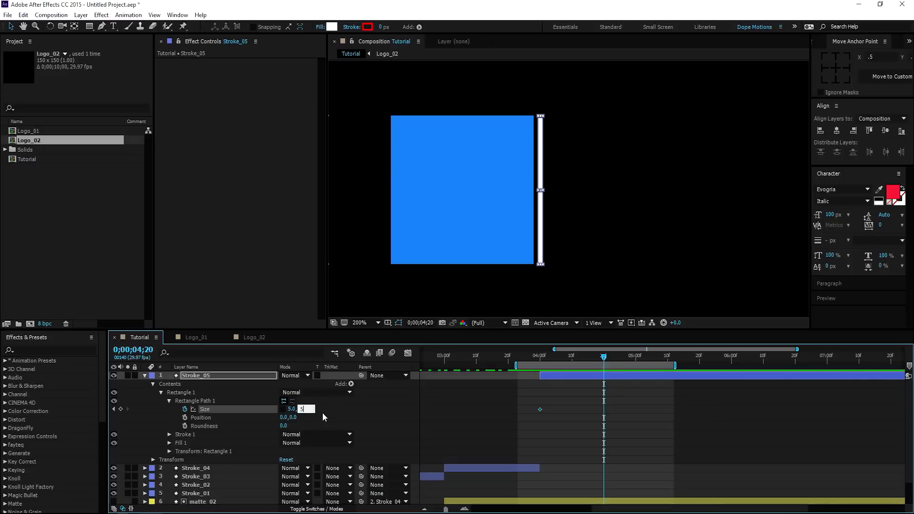
pyautogui.click(326, 412)
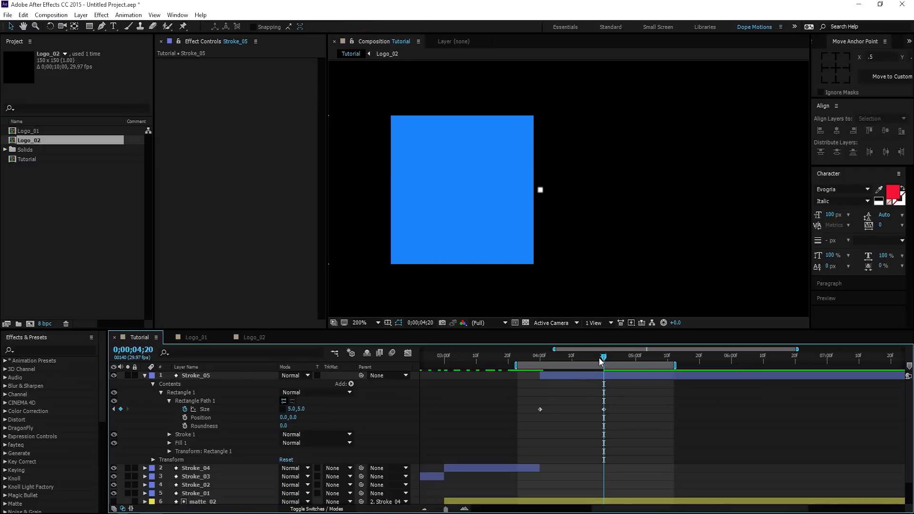
pyautogui.moveTo(603, 355); pyautogui.dragTo(613, 355)
pyautogui.click(292, 408)
pyautogui.write('8')
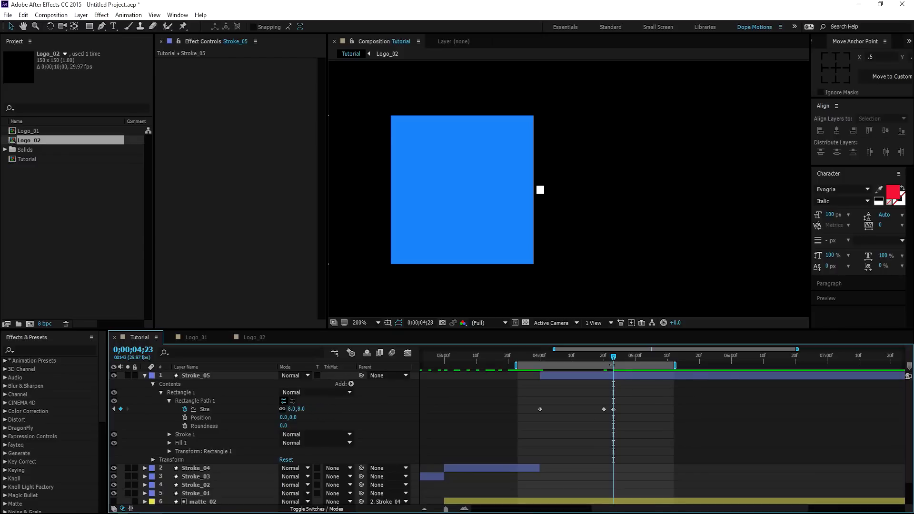
# Keyframe Stroke_05's rectangle Size at 0 on 0;00;05;00 and preview the shrinking line
pyautogui.moveTo(601, 358)
pyautogui.mouseDown()
pyautogui.moveTo(531, 361)
pyautogui.moveTo(595, 369)
pyautogui.moveTo(536, 372)
pyautogui.moveTo(579, 380)
pyautogui.mouseUp()
pyautogui.moveTo(595, 381); pyautogui.dragTo(614, 384)
pyautogui.moveTo(613, 382); pyautogui.dragTo(635, 383)
pyautogui.click(301, 409)
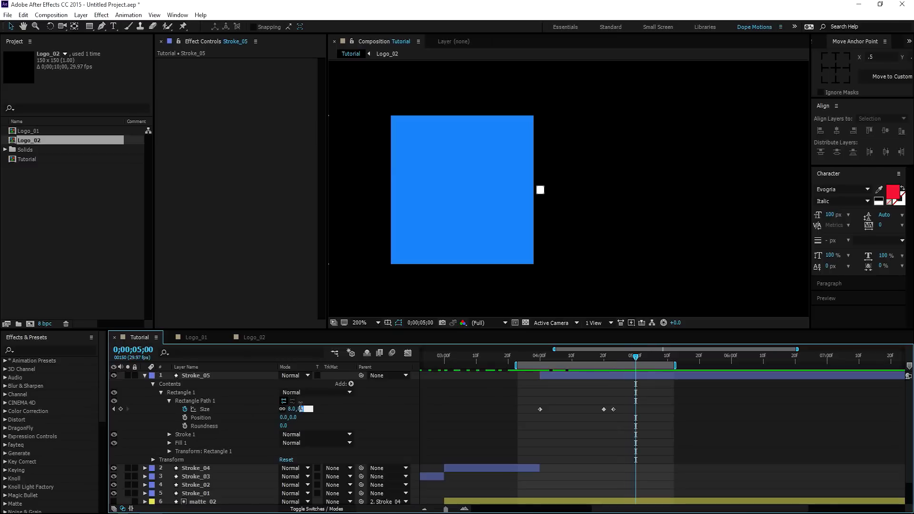
pyautogui.write('0')
pyautogui.press('Return')
pyautogui.click(534, 358)
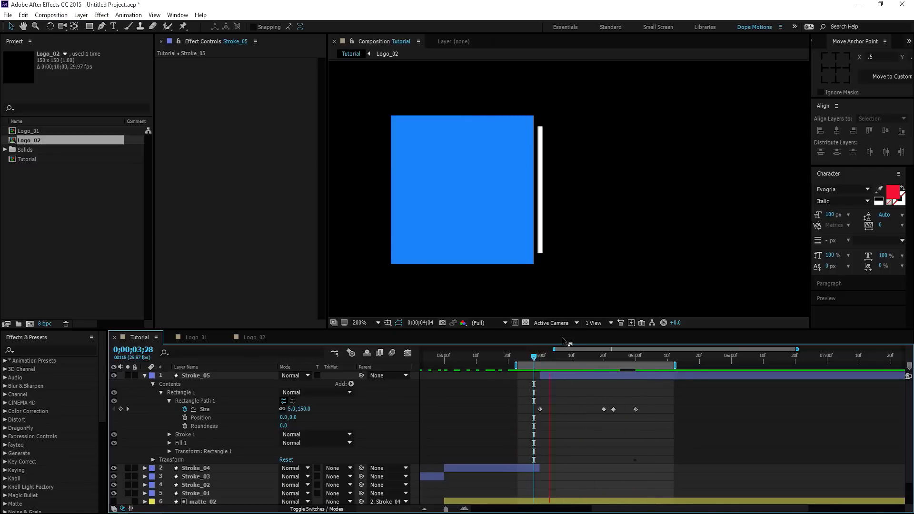
pyautogui.moveTo(535, 356); pyautogui.dragTo(569, 361)
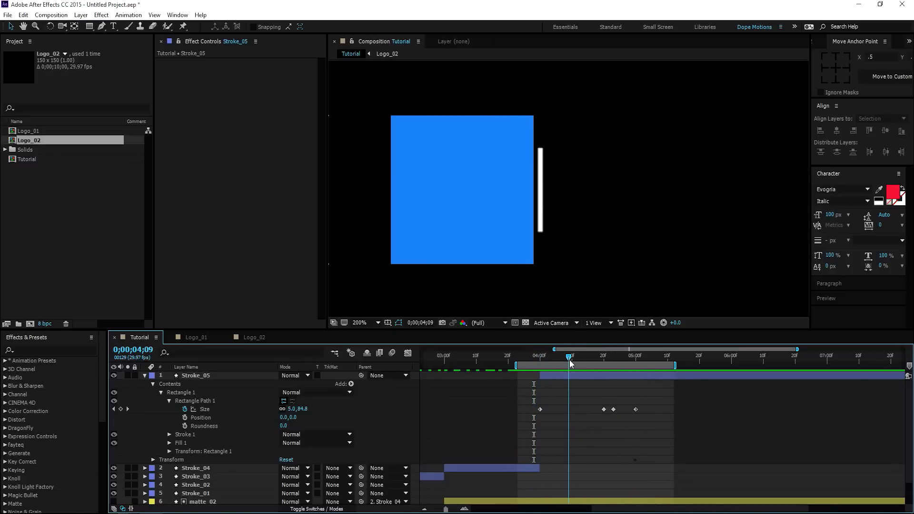
# Apply Easy Ease to Stroke_05's four Size keyframes, inspect their curves in the Graph Editor, and preview the motion
pyautogui.moveTo(527, 397); pyautogui.dragTo(673, 420)
pyautogui.press('F9')
pyautogui.moveTo(524, 395); pyautogui.dragTo(605, 422)
pyautogui.moveTo(570, 353); pyautogui.dragTo(566, 355)
pyautogui.click(407, 353)
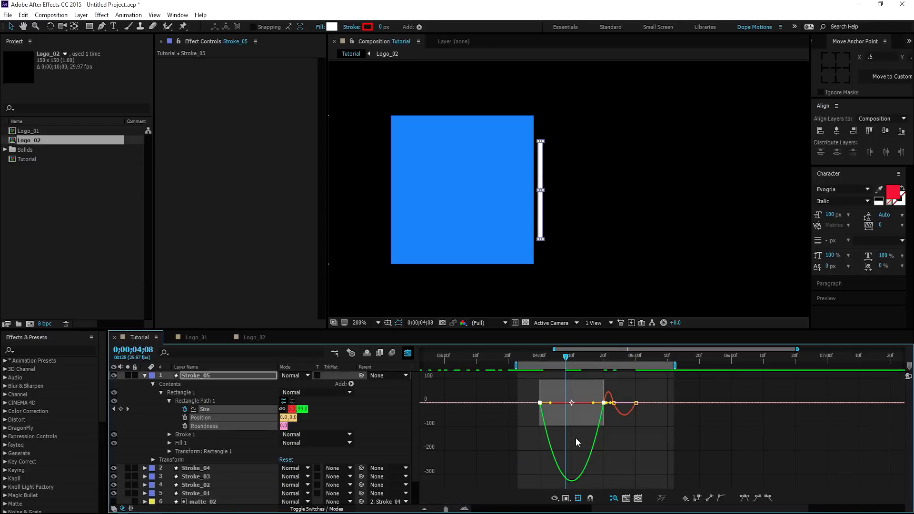
pyautogui.click(524, 421)
pyautogui.moveTo(524, 421); pyautogui.dragTo(578, 391)
pyautogui.click(407, 352)
pyautogui.click(527, 357)
pyautogui.press('space')
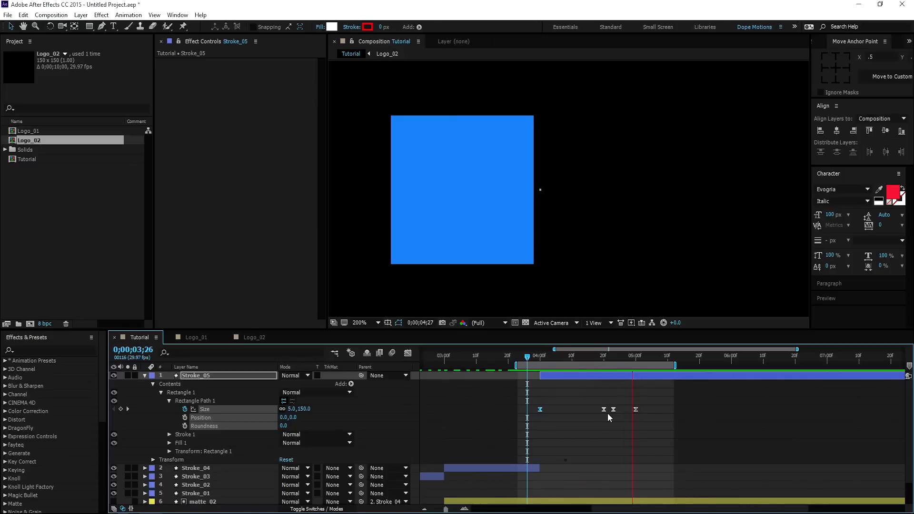
# Delay Stroke_05's last two Size keyframes to about 0;00;04;25 and 0;00;05;05 and preview the slower ending
pyautogui.click(601, 358)
pyautogui.moveTo(611, 409); pyautogui.dragTo(653, 410)
pyautogui.press('space')
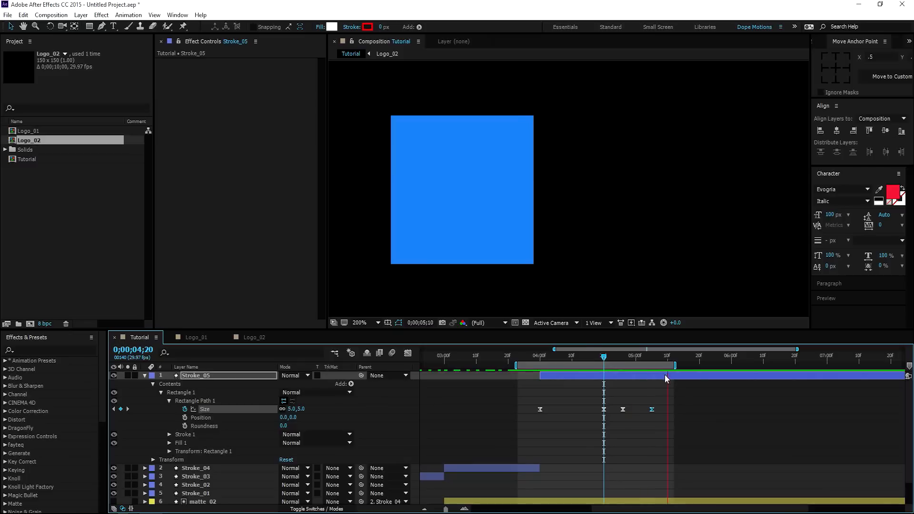
pyautogui.click(607, 358)
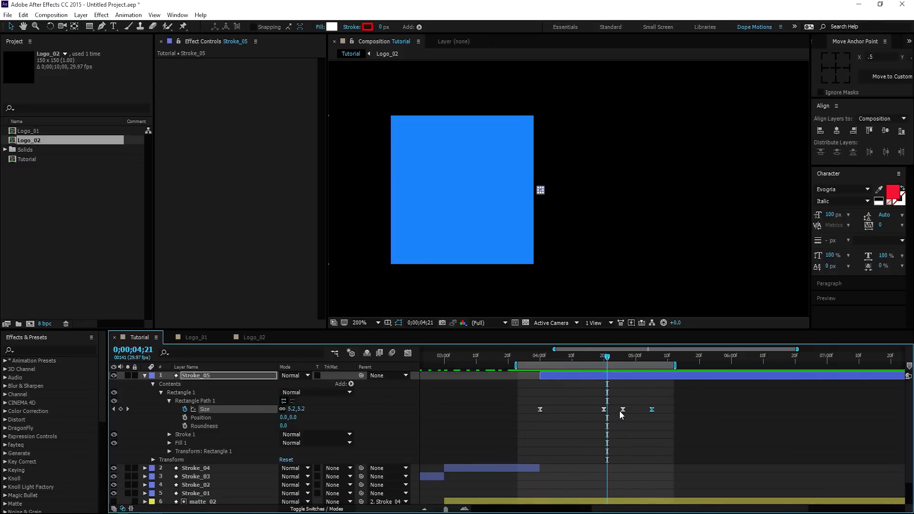
pyautogui.moveTo(622, 409); pyautogui.dragTo(619, 409)
# Return to about 0;00;03;27 and set the composition view magnification to Fit up to 100%
pyautogui.moveTo(575, 356); pyautogui.dragTo(530, 357)
pyautogui.scroll(-2, 544, 192)
pyautogui.moveTo(546, 192); pyautogui.dragTo(612, 199)
pyautogui.click(378, 322)
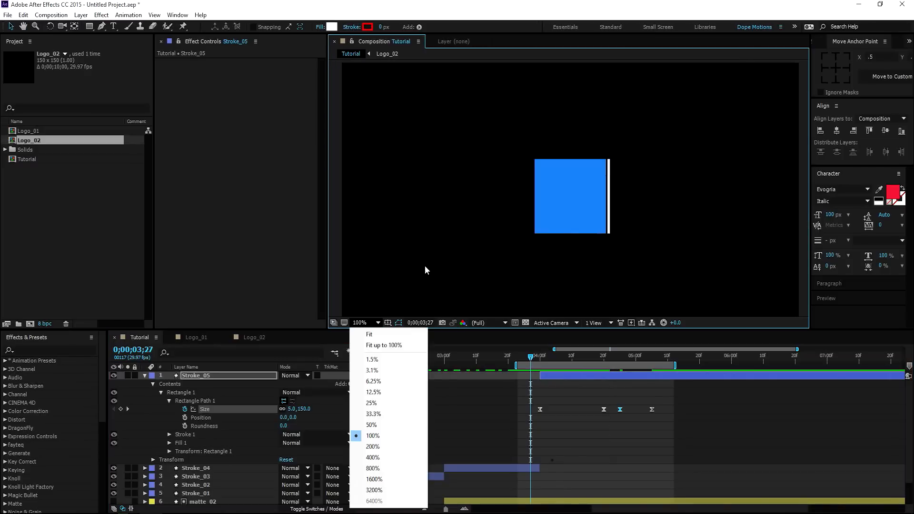
pyautogui.click(388, 347)
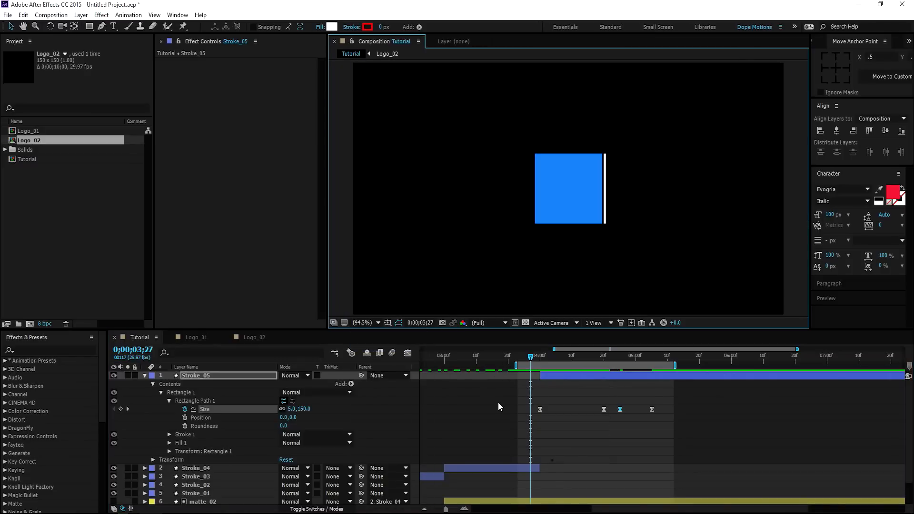
# Collapse all layer properties, start the work area at 0;00;00;00, and preview the complete animation
pyautogui.hotkey('ctrl', 'a')
pyautogui.press('u')
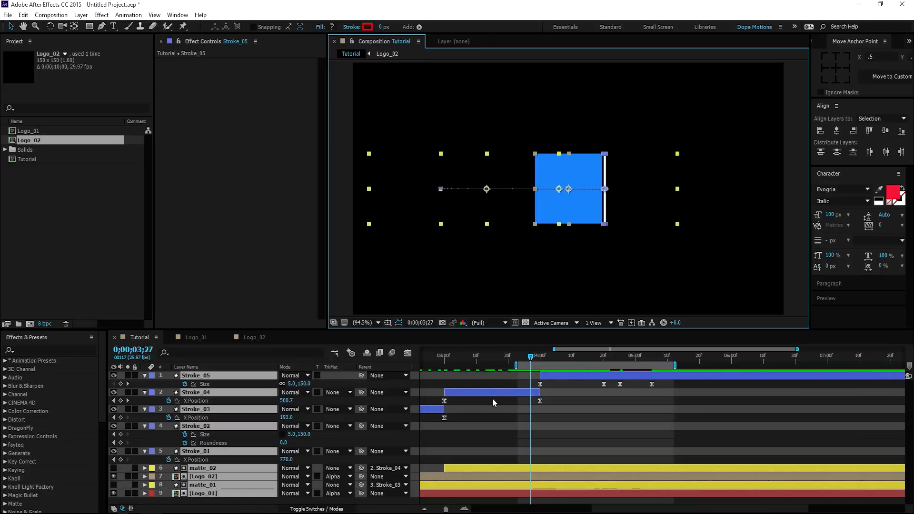
pyautogui.press('u')
pyautogui.press(';')
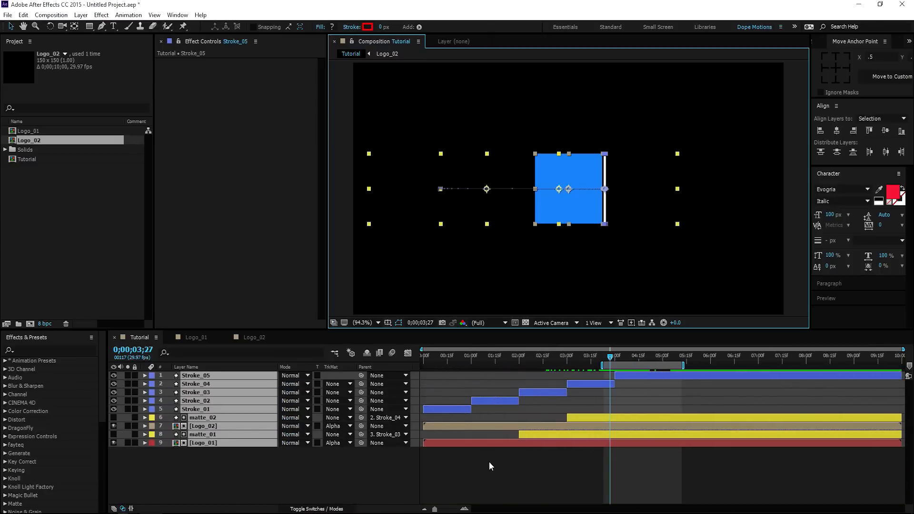
pyautogui.moveTo(446, 363); pyautogui.dragTo(412, 356)
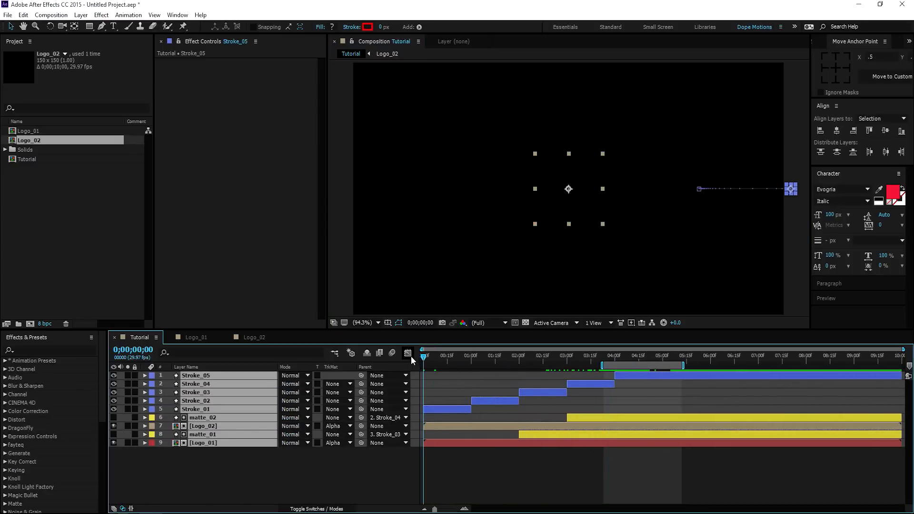
pyautogui.press('b')
pyautogui.click(531, 477)
pyautogui.press('space')
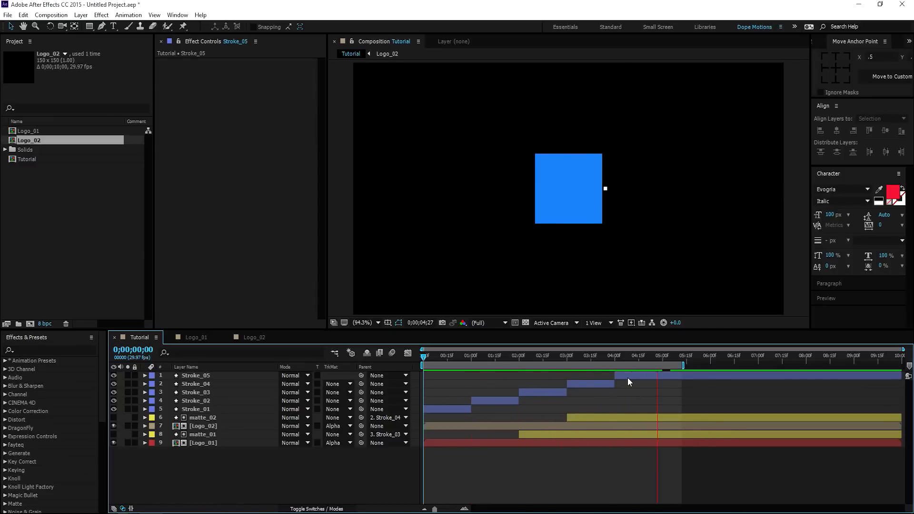
pyautogui.moveTo(534, 353); pyautogui.dragTo(574, 359)
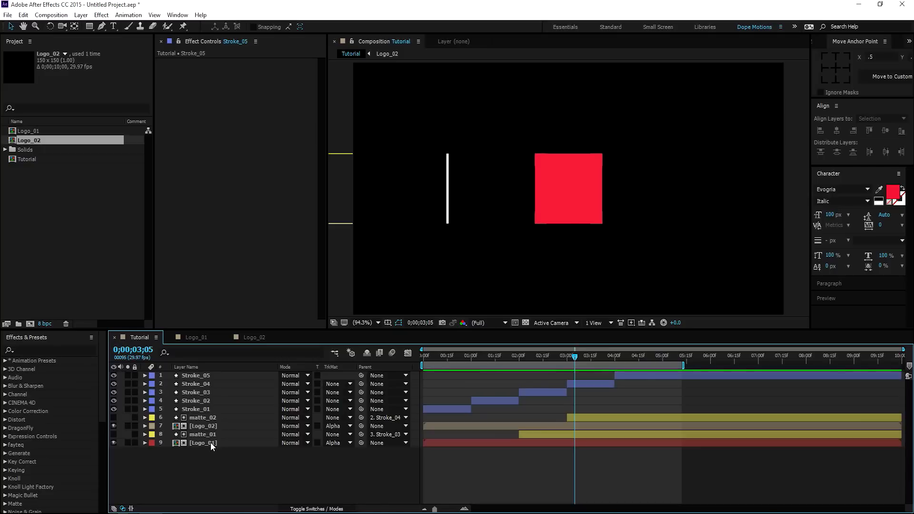
# Open the Logo_01 composition, hide its BG solid, and add a text layer reading LOGO
pyautogui.doubleClick(211, 442)
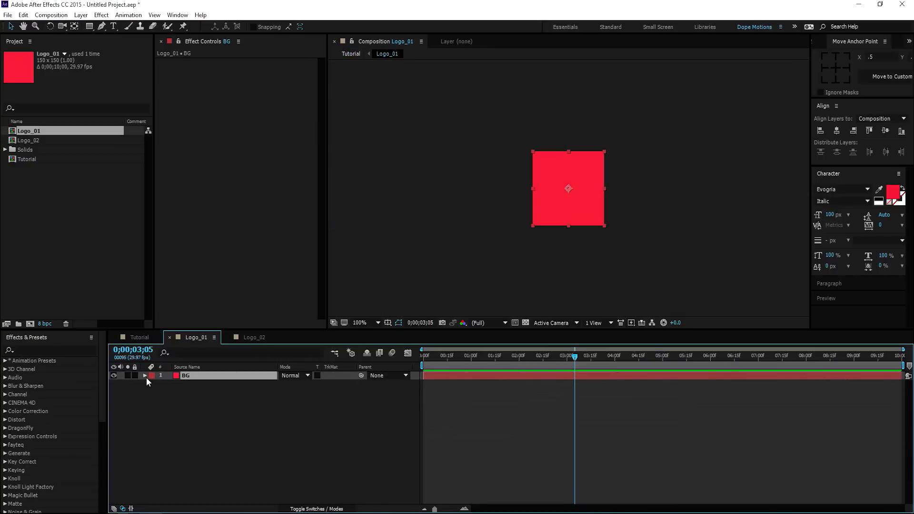
pyautogui.click(115, 376)
pyautogui.hotkey('ctrl', 't')
pyautogui.click(538, 199)
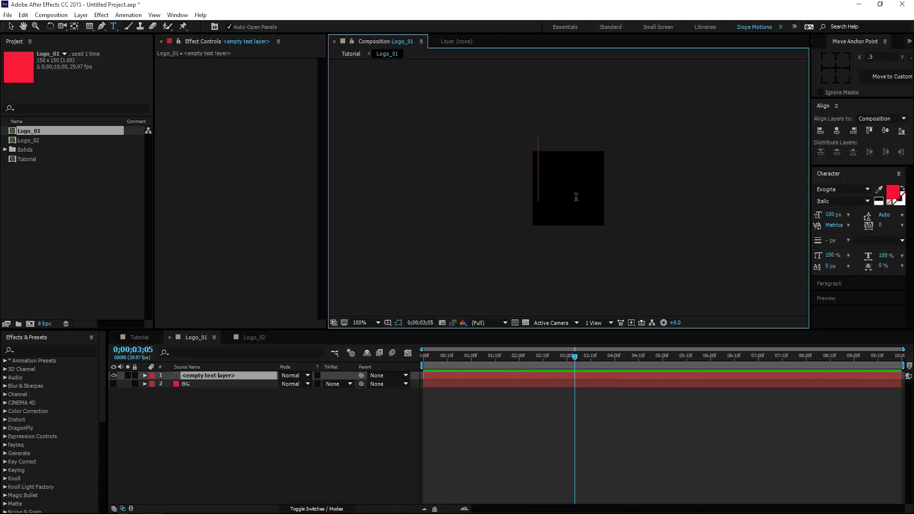
pyautogui.write('LOGO')
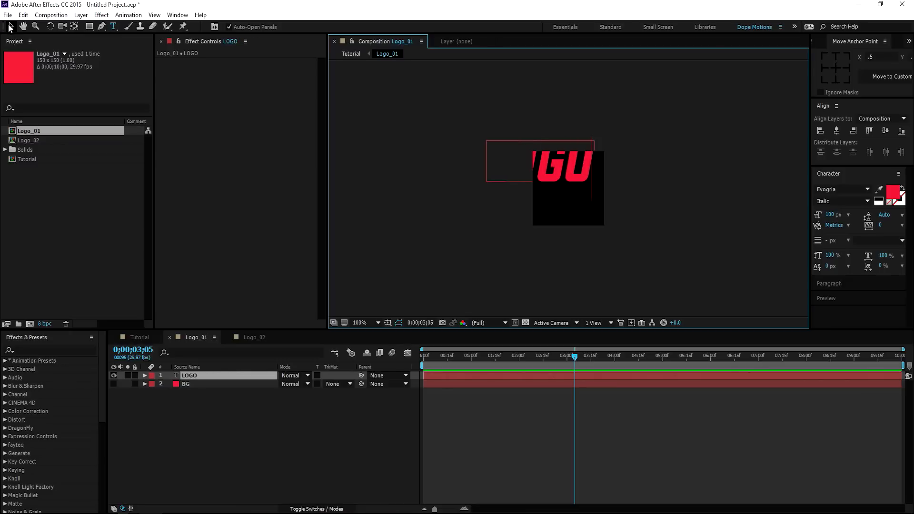
# Set the LOGO text size to 55 px and center the layer horizontally and vertically in the composition
pyautogui.click(10, 26)
pyautogui.click(833, 215)
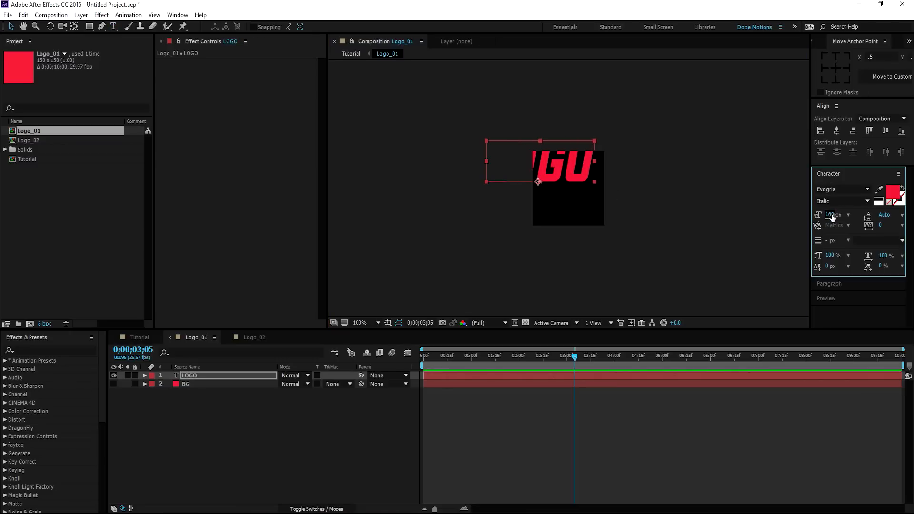
pyautogui.write('50')
pyautogui.click(836, 130)
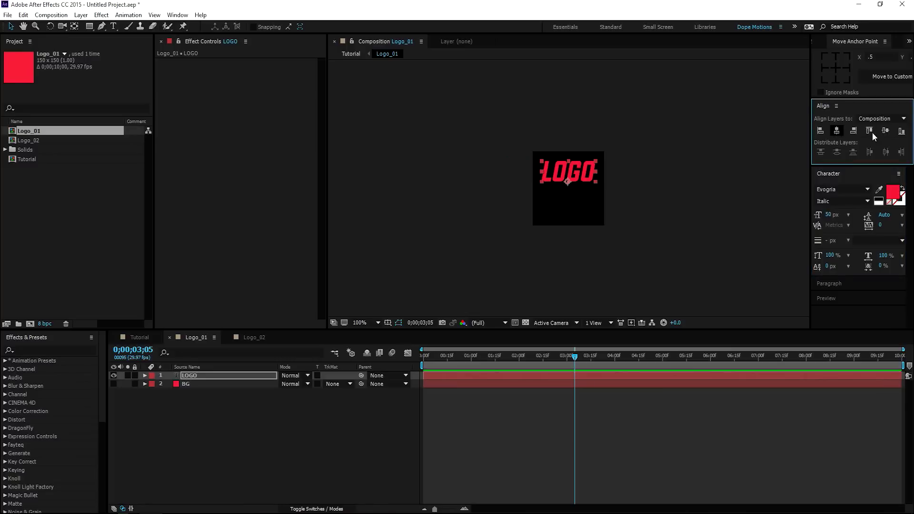
pyautogui.click(885, 131)
pyautogui.click(828, 216)
pyautogui.write('55')
pyautogui.click(836, 131)
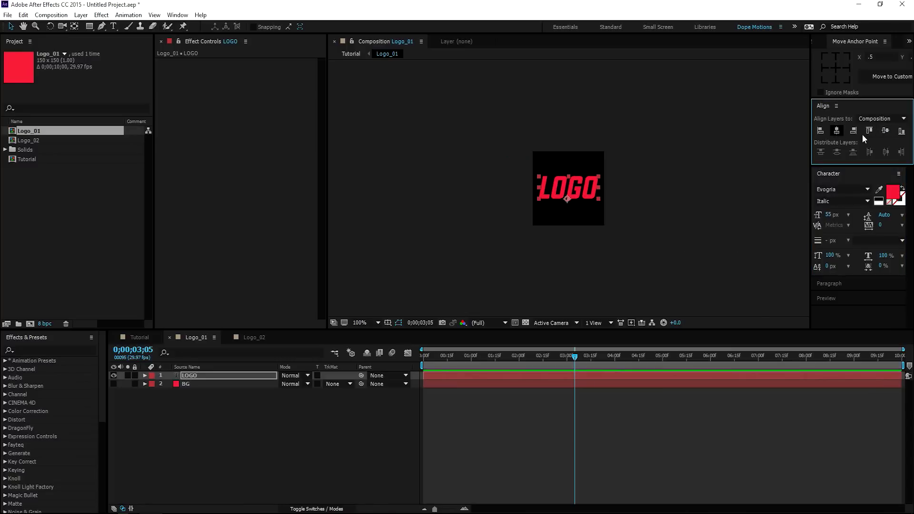
# Center the LOGO text vertically in the Logo_01 composition and set its fill color to white (FFFFFF)
pyautogui.click(885, 130)
pyautogui.click(667, 178)
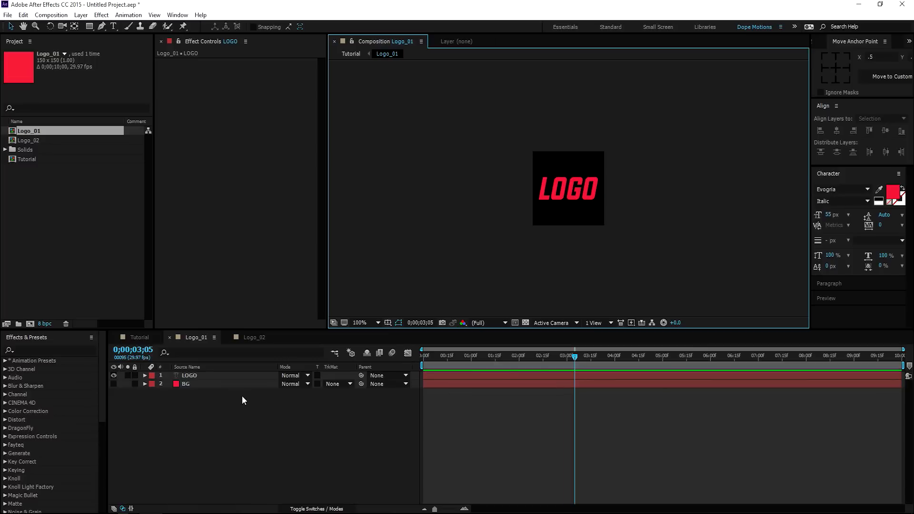
pyautogui.click(177, 374)
pyautogui.click(893, 191)
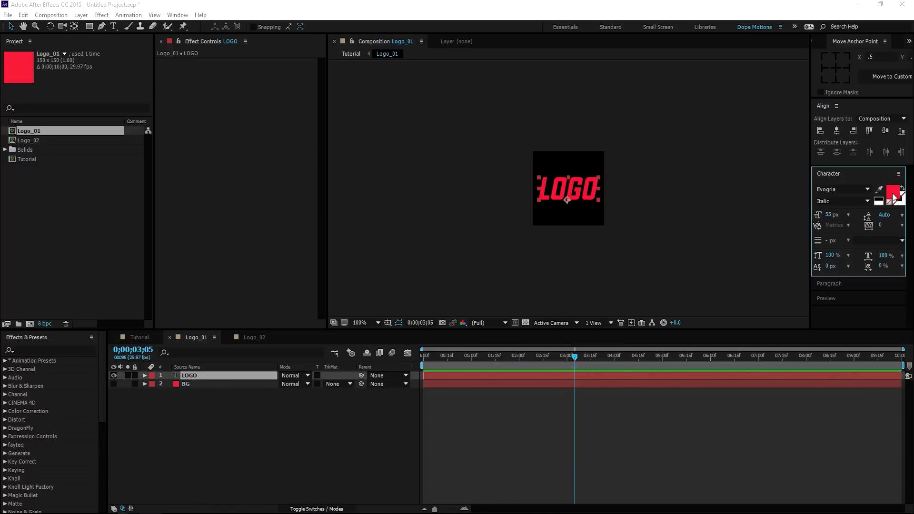
pyautogui.write('ffffff')
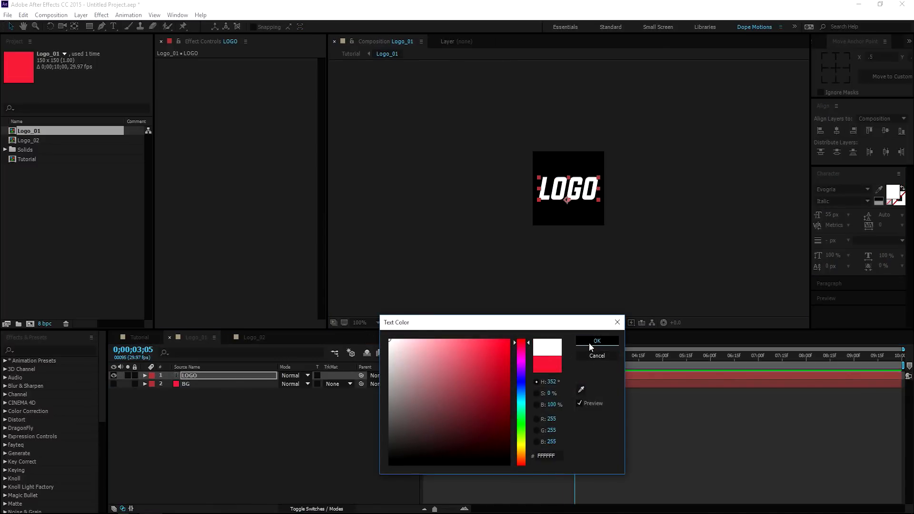
pyautogui.click(590, 342)
# Copy the LOGO text layer from Logo_01 into the Logo_02 composition, above its BG solid
pyautogui.click(198, 378)
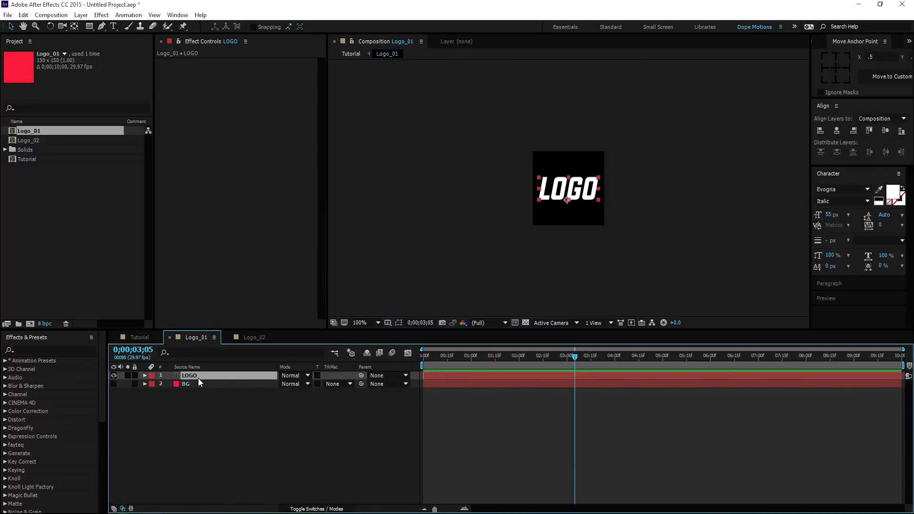
pyautogui.click(253, 338)
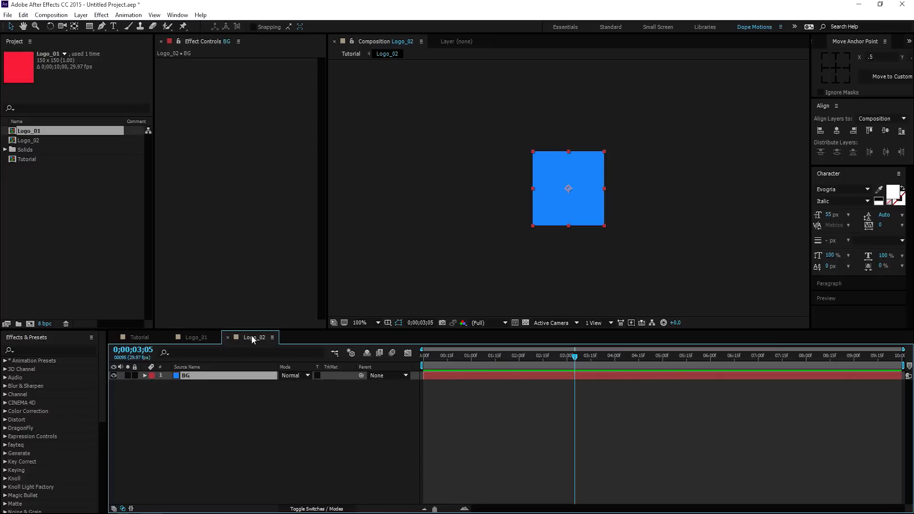
pyautogui.click(210, 418)
pyautogui.hotkey('ctrl', 'v')
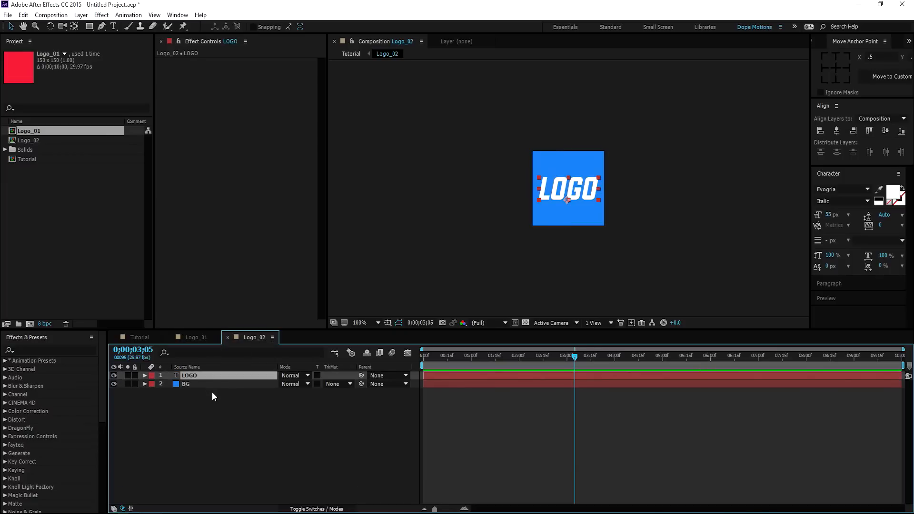
# Change the color of the BG solid in Logo_02 to white (FFFFFF) in its solid settings
pyautogui.click(184, 383)
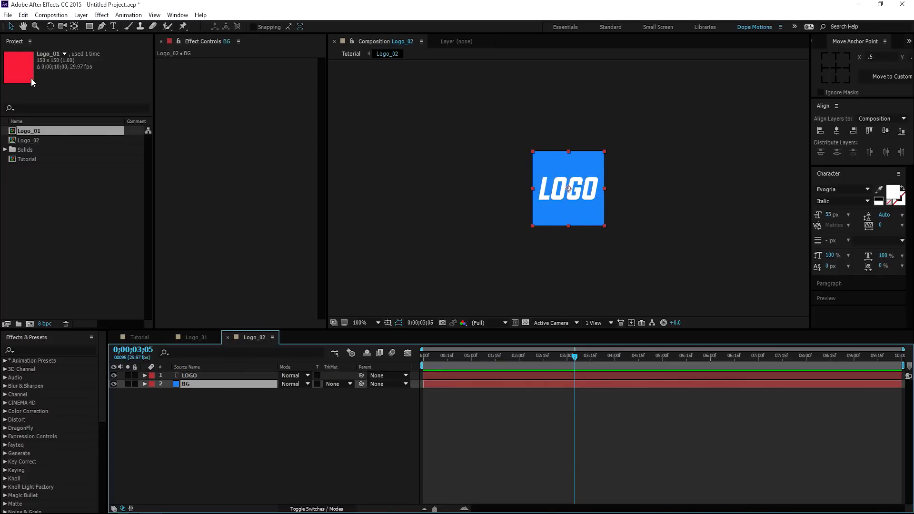
pyautogui.click(81, 15)
pyautogui.moveTo(102, 15)
pyautogui.click(110, 36)
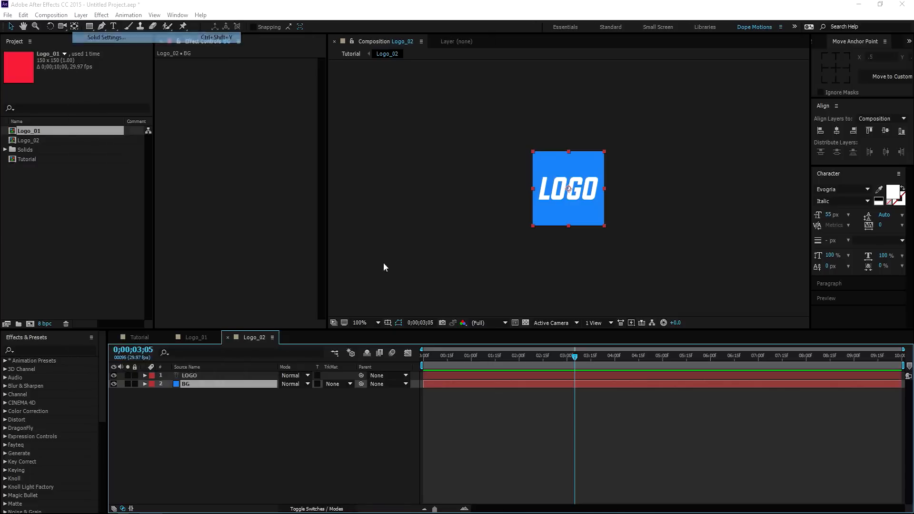
pyautogui.click(197, 309)
pyautogui.click(390, 340)
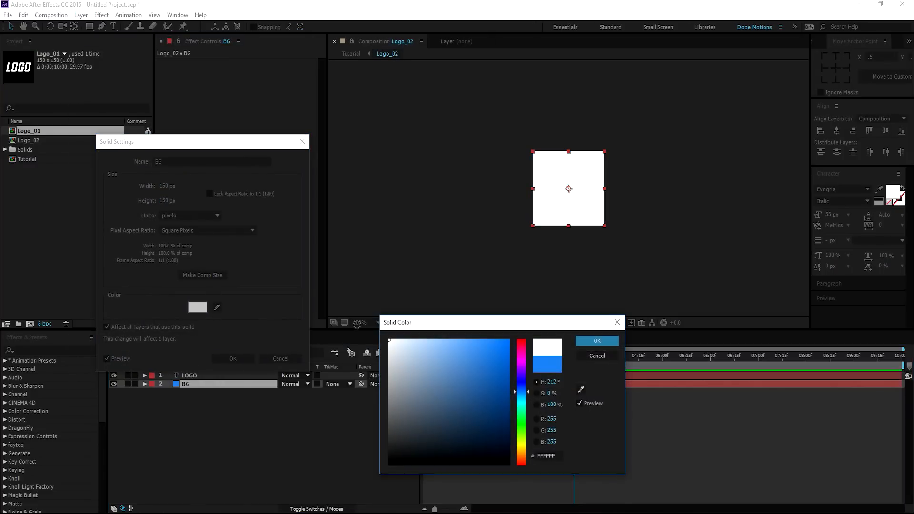
pyautogui.click(597, 340)
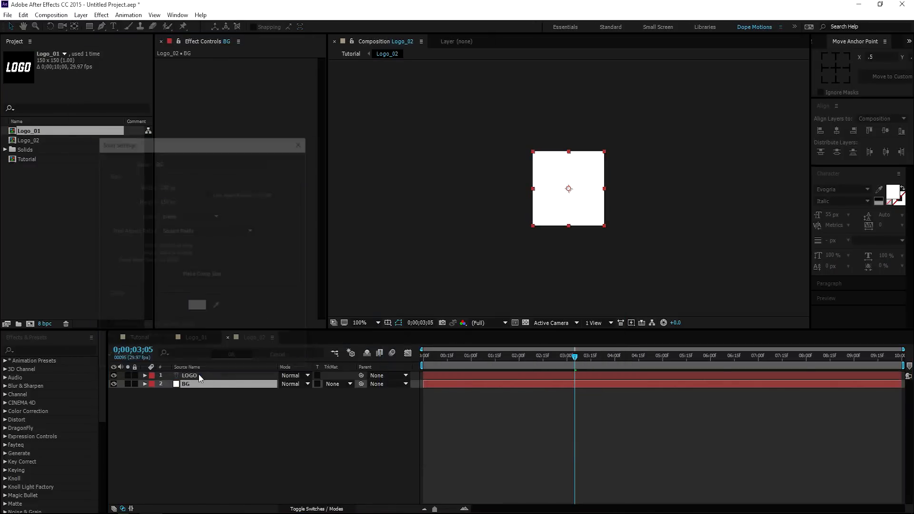
pyautogui.click(232, 358)
# Set the fill color of the LOGO text in Logo_02 to a bright red
pyautogui.click(198, 375)
pyautogui.click(896, 198)
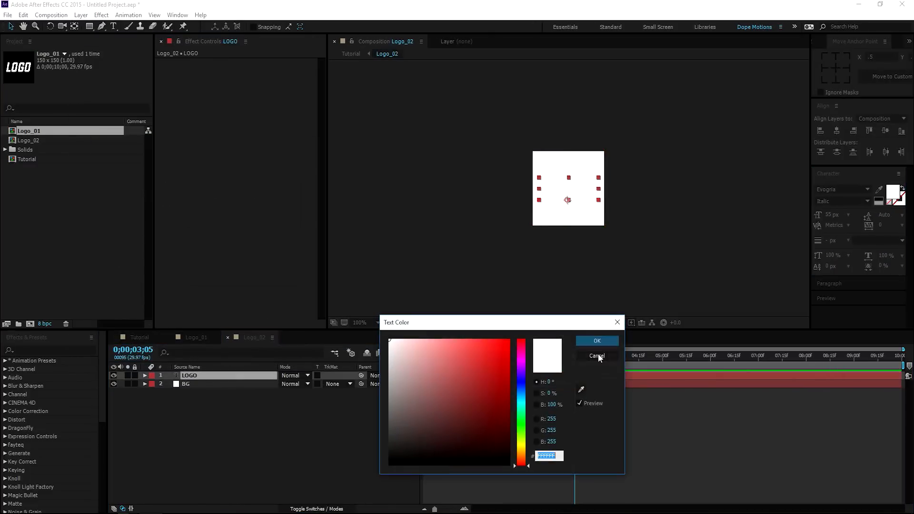
pyautogui.click(490, 346)
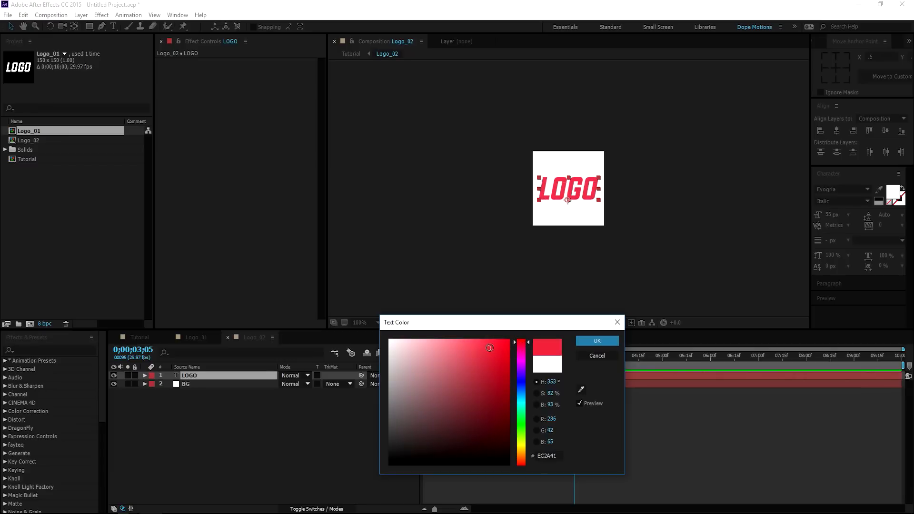
pyautogui.click(597, 341)
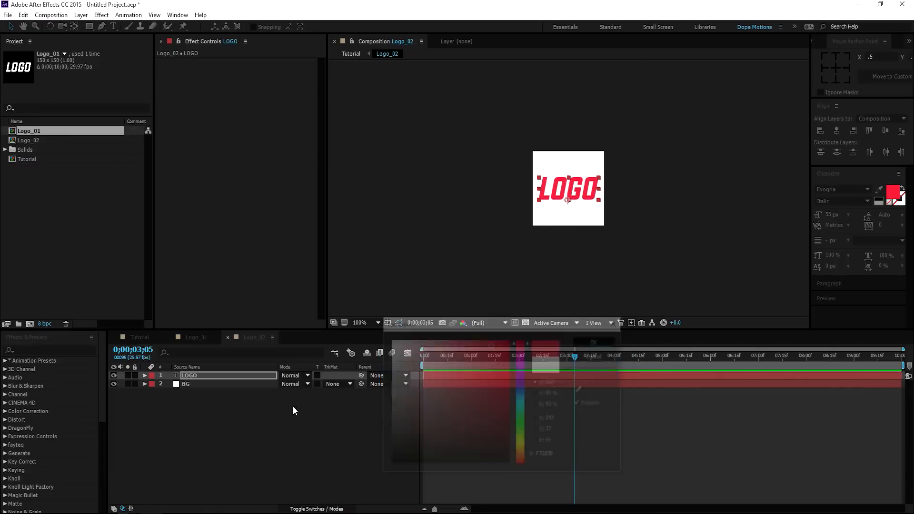
pyautogui.click(293, 406)
# Return to the Tutorial composition and preview the animation from 0;00;00;00
pyautogui.click(139, 338)
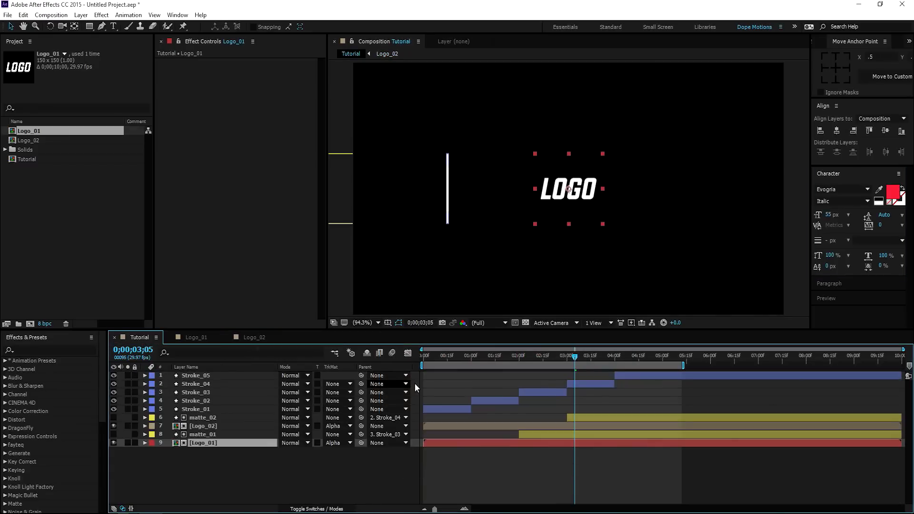
pyautogui.click(434, 357)
pyautogui.press('space')
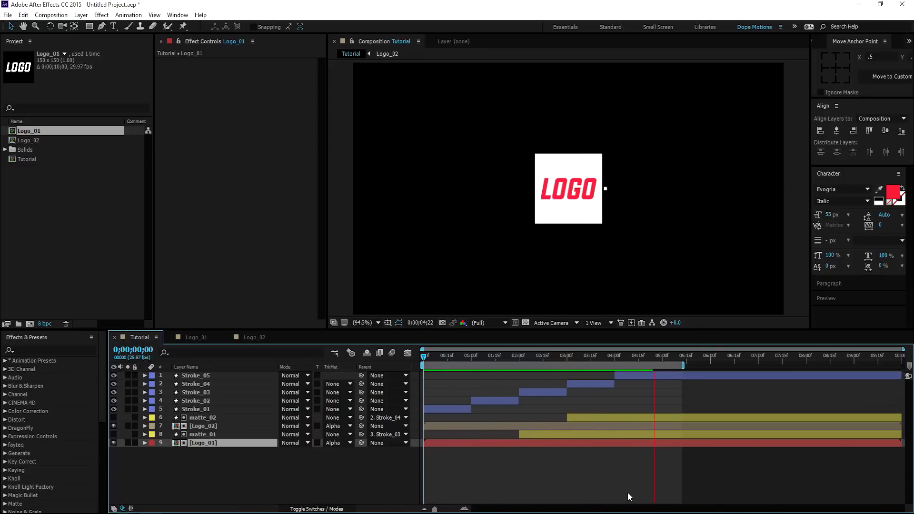
# Add a 960 x 540 px solid named BG in cream (FFE5BF) and place it beneath all other Tutorial layers
pyautogui.click(177, 478)
pyautogui.hotkey('ctrl', 'y')
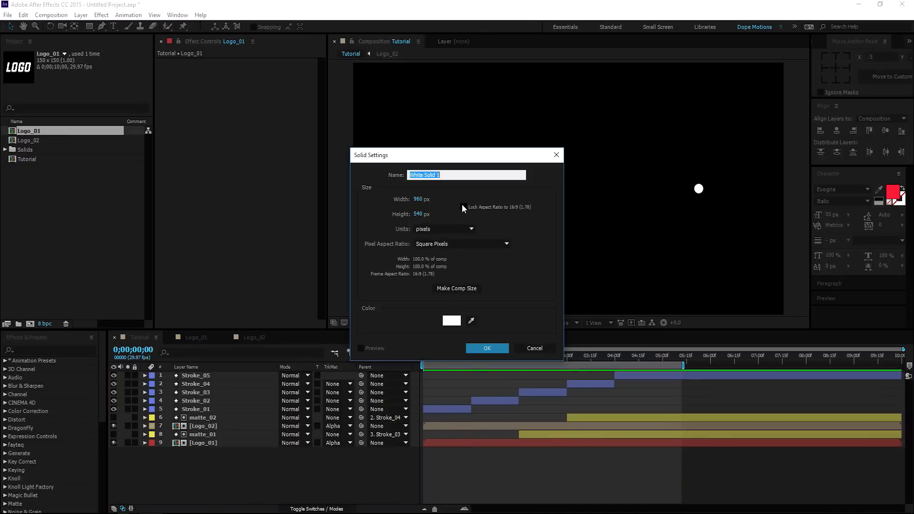
pyautogui.write('BG')
pyautogui.click(452, 321)
pyautogui.moveTo(521, 458); pyautogui.dragTo(522, 453)
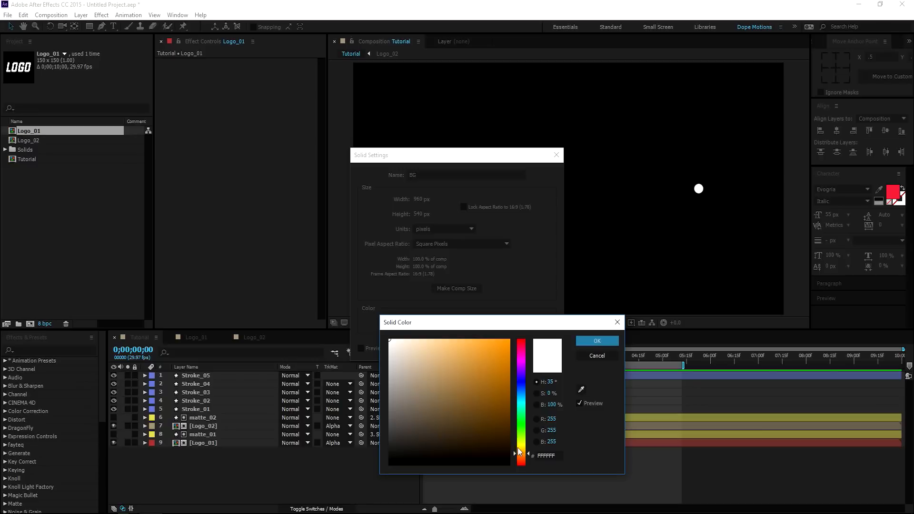
pyautogui.moveTo(425, 354); pyautogui.dragTo(418, 340)
pyautogui.click(608, 342)
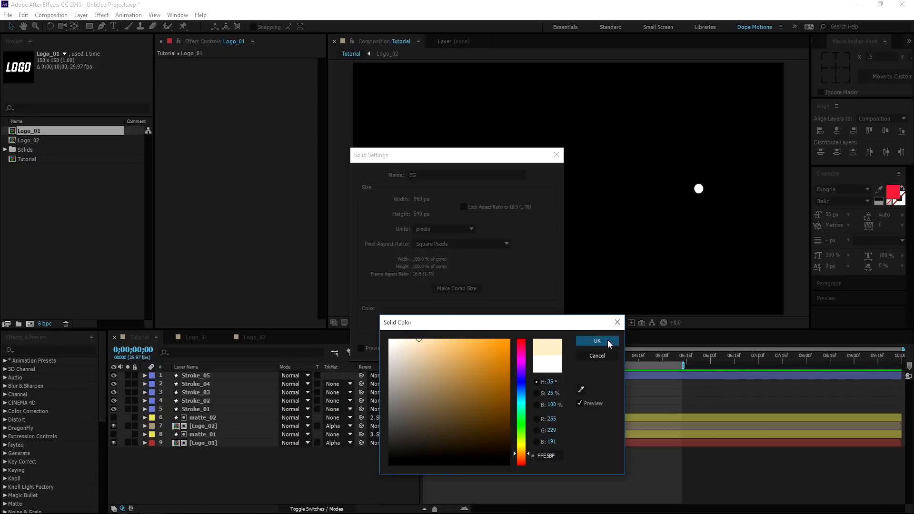
pyautogui.click(486, 348)
pyautogui.moveTo(196, 377); pyautogui.dragTo(196, 461)
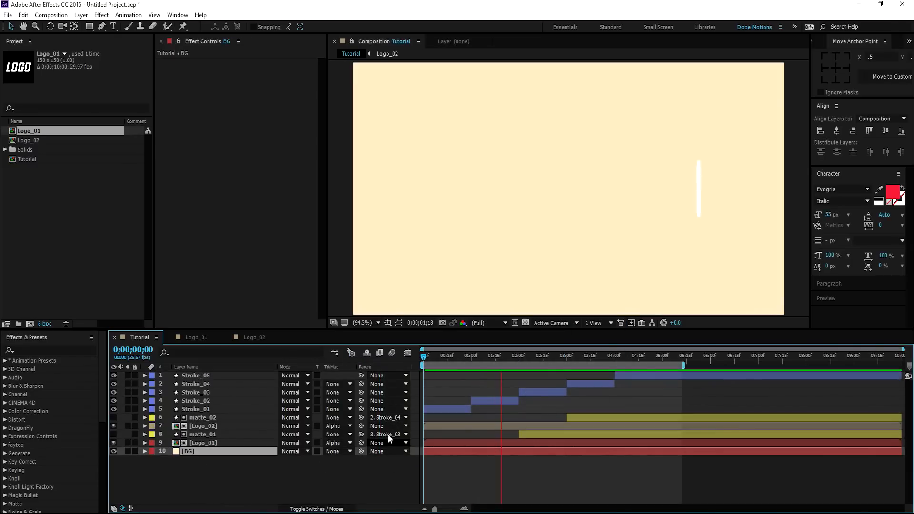